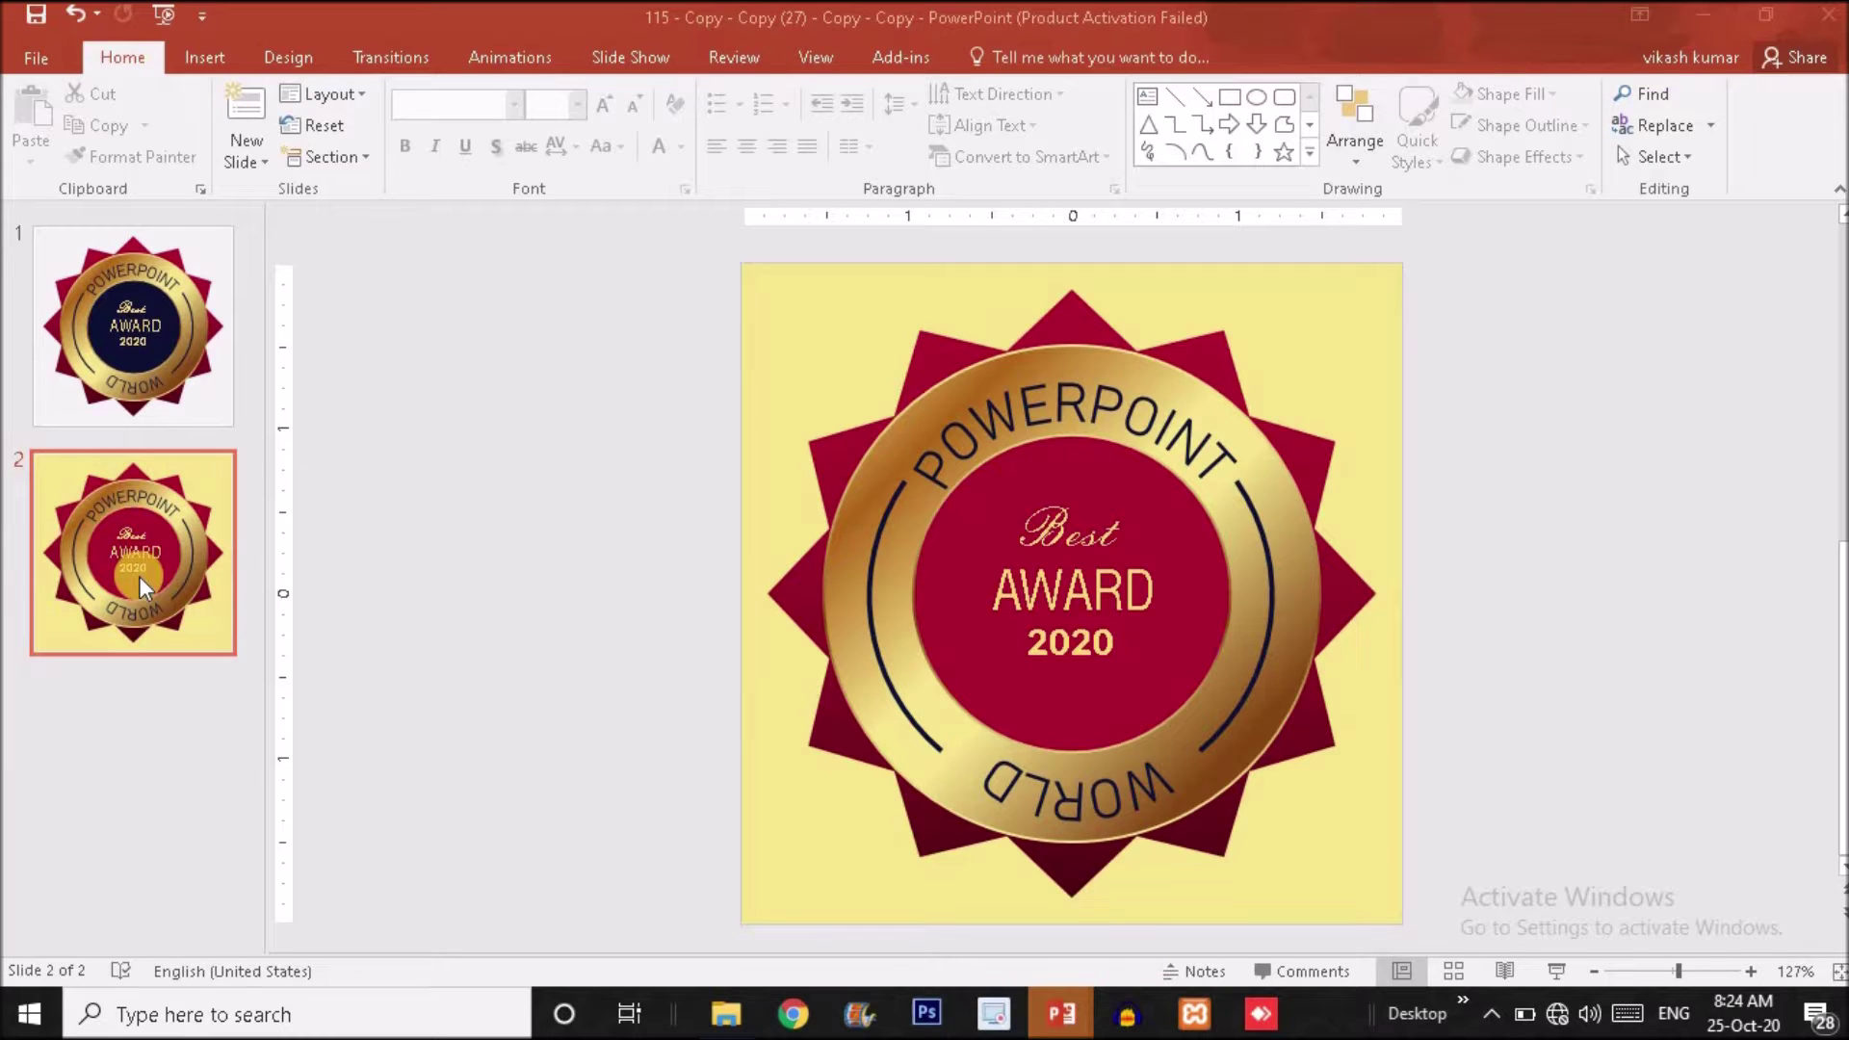
- Insert a new slide with the Blank layout directly after the first badge slide
{"action": "left_click", "coordinate": [150, 390]}
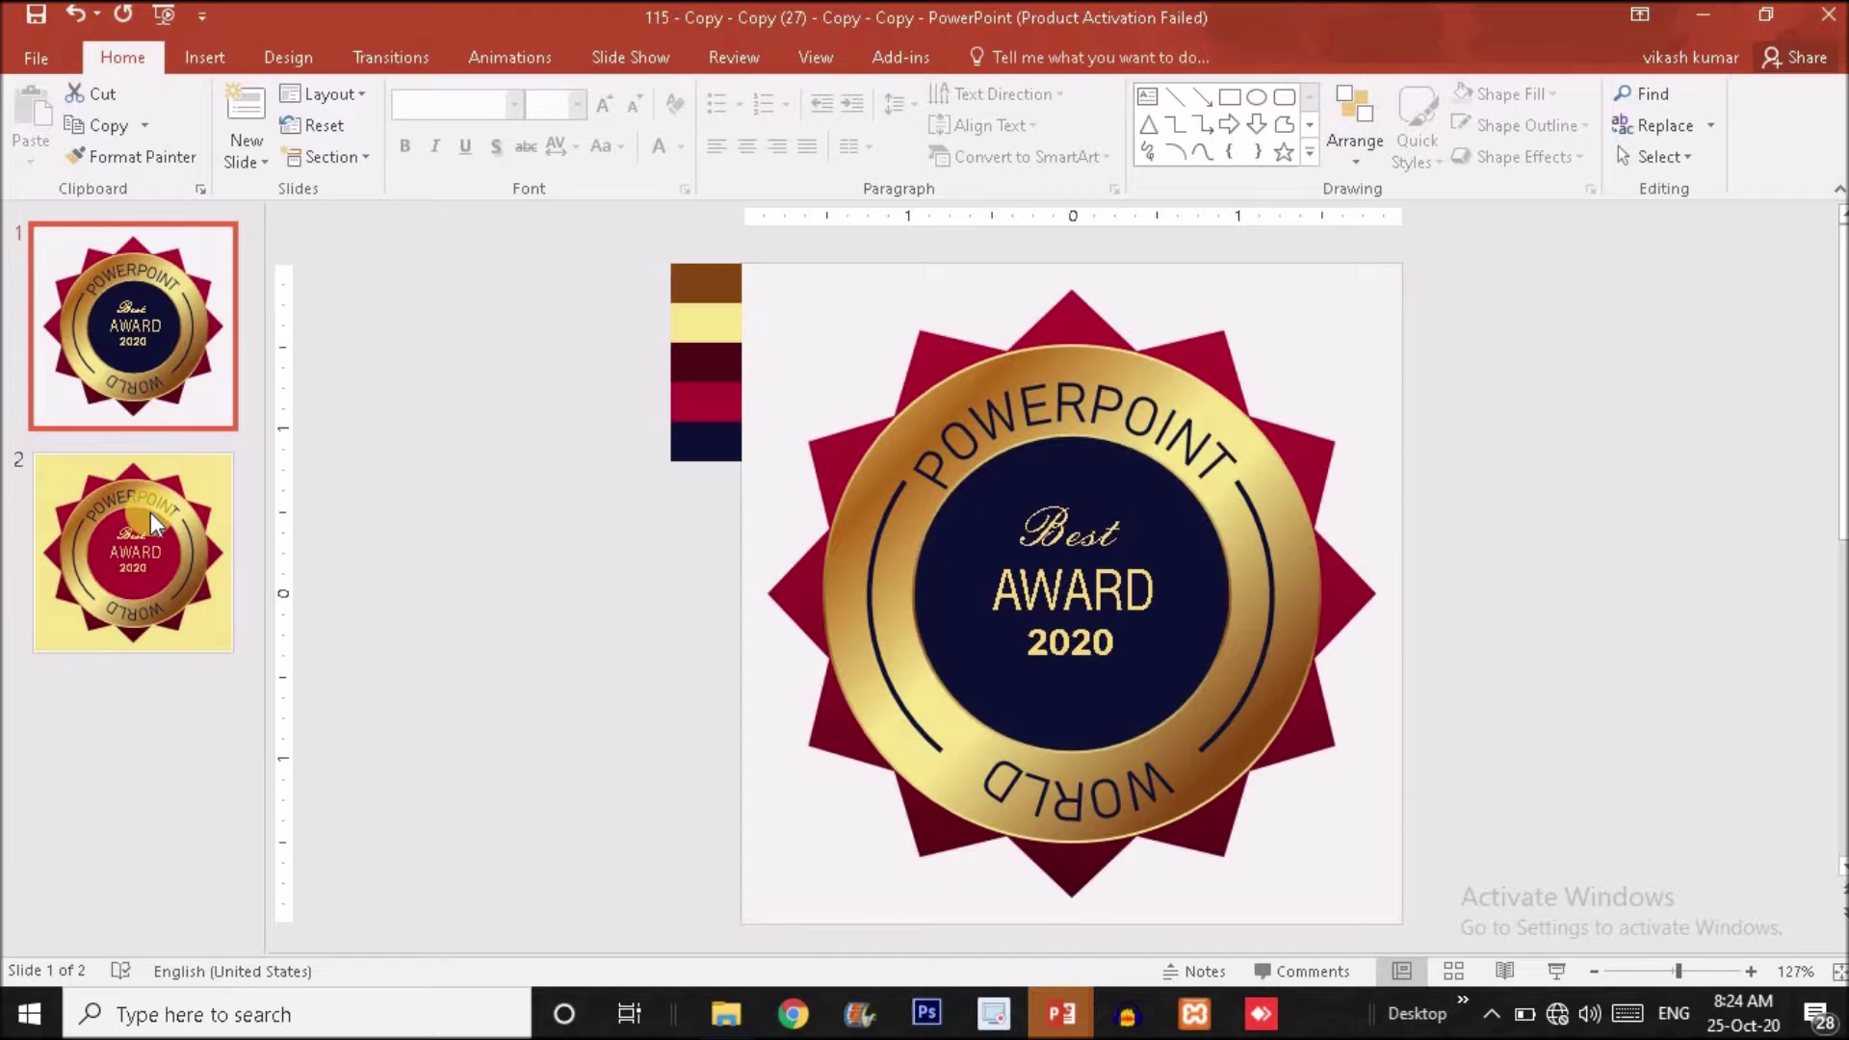
{"action": "left_click", "coordinate": [150, 518]}
{"action": "left_click", "coordinate": [164, 385]}
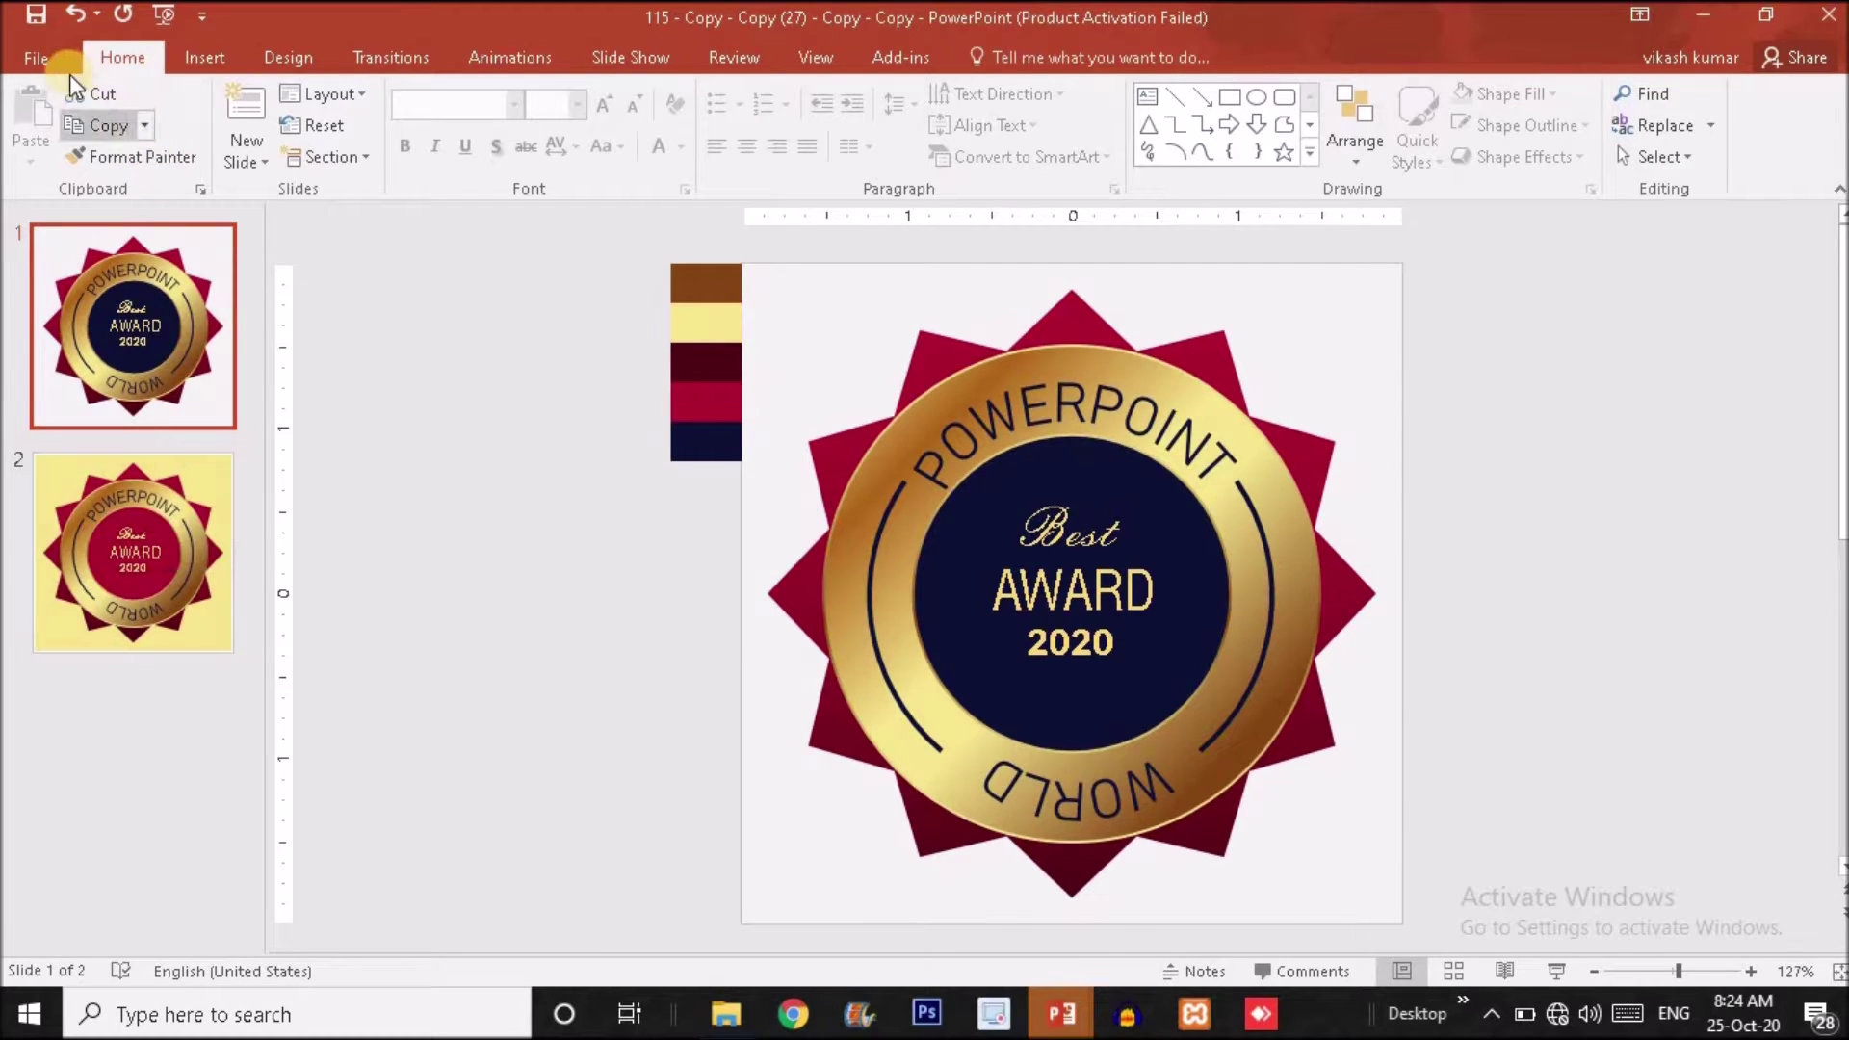
{"action": "left_click", "coordinate": [205, 57]}
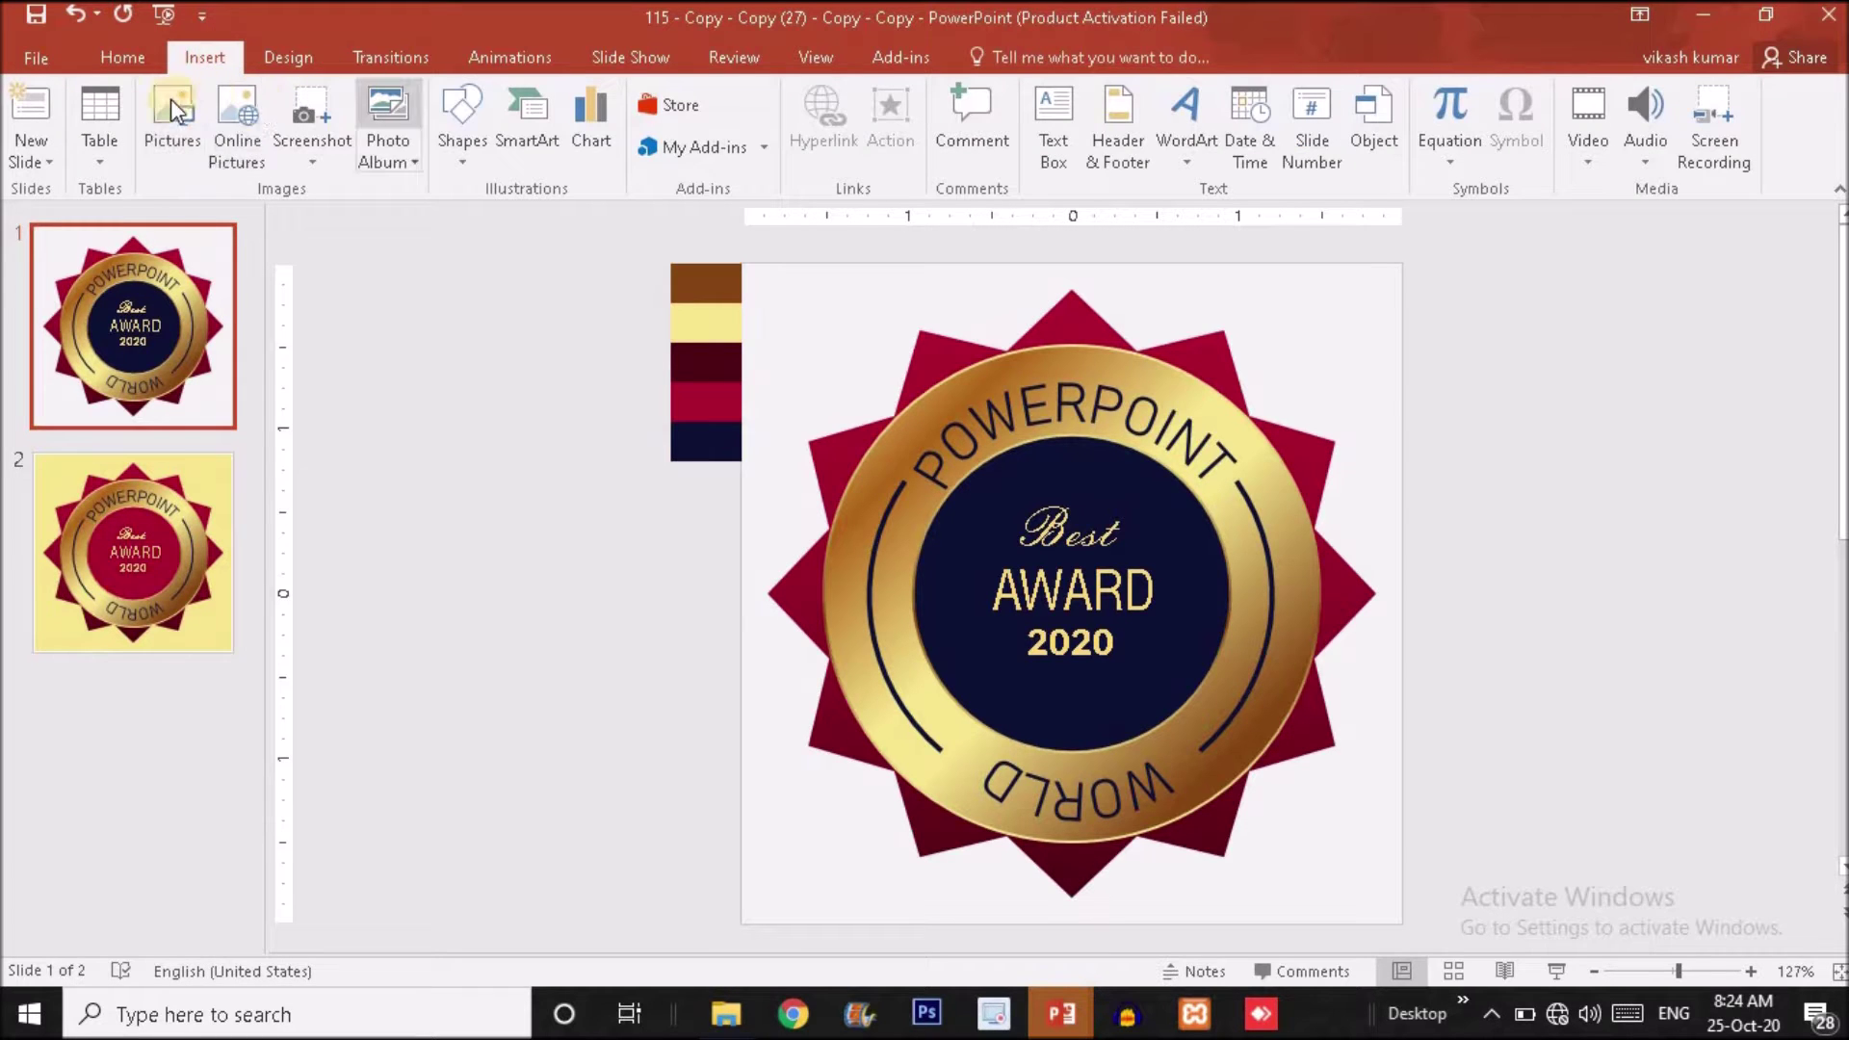
{"action": "left_click", "coordinate": [32, 149]}
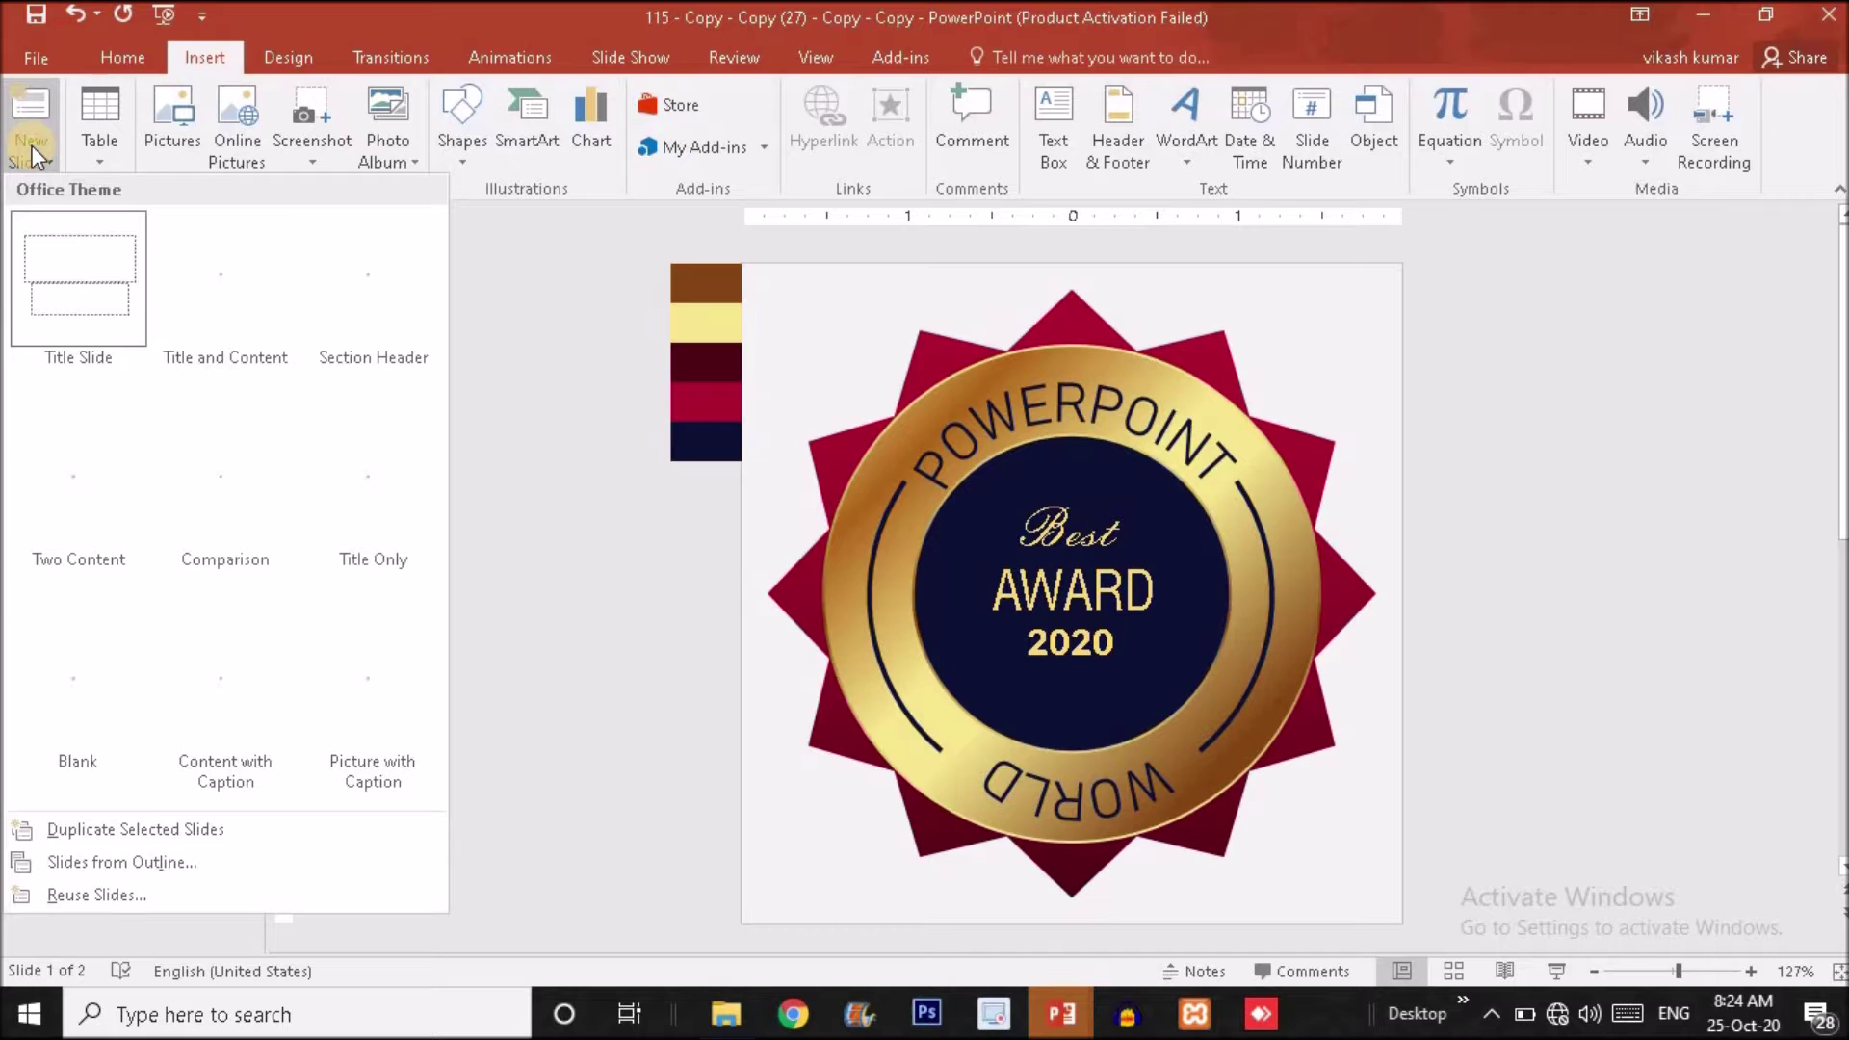
{"action": "left_click", "coordinate": [112, 730]}
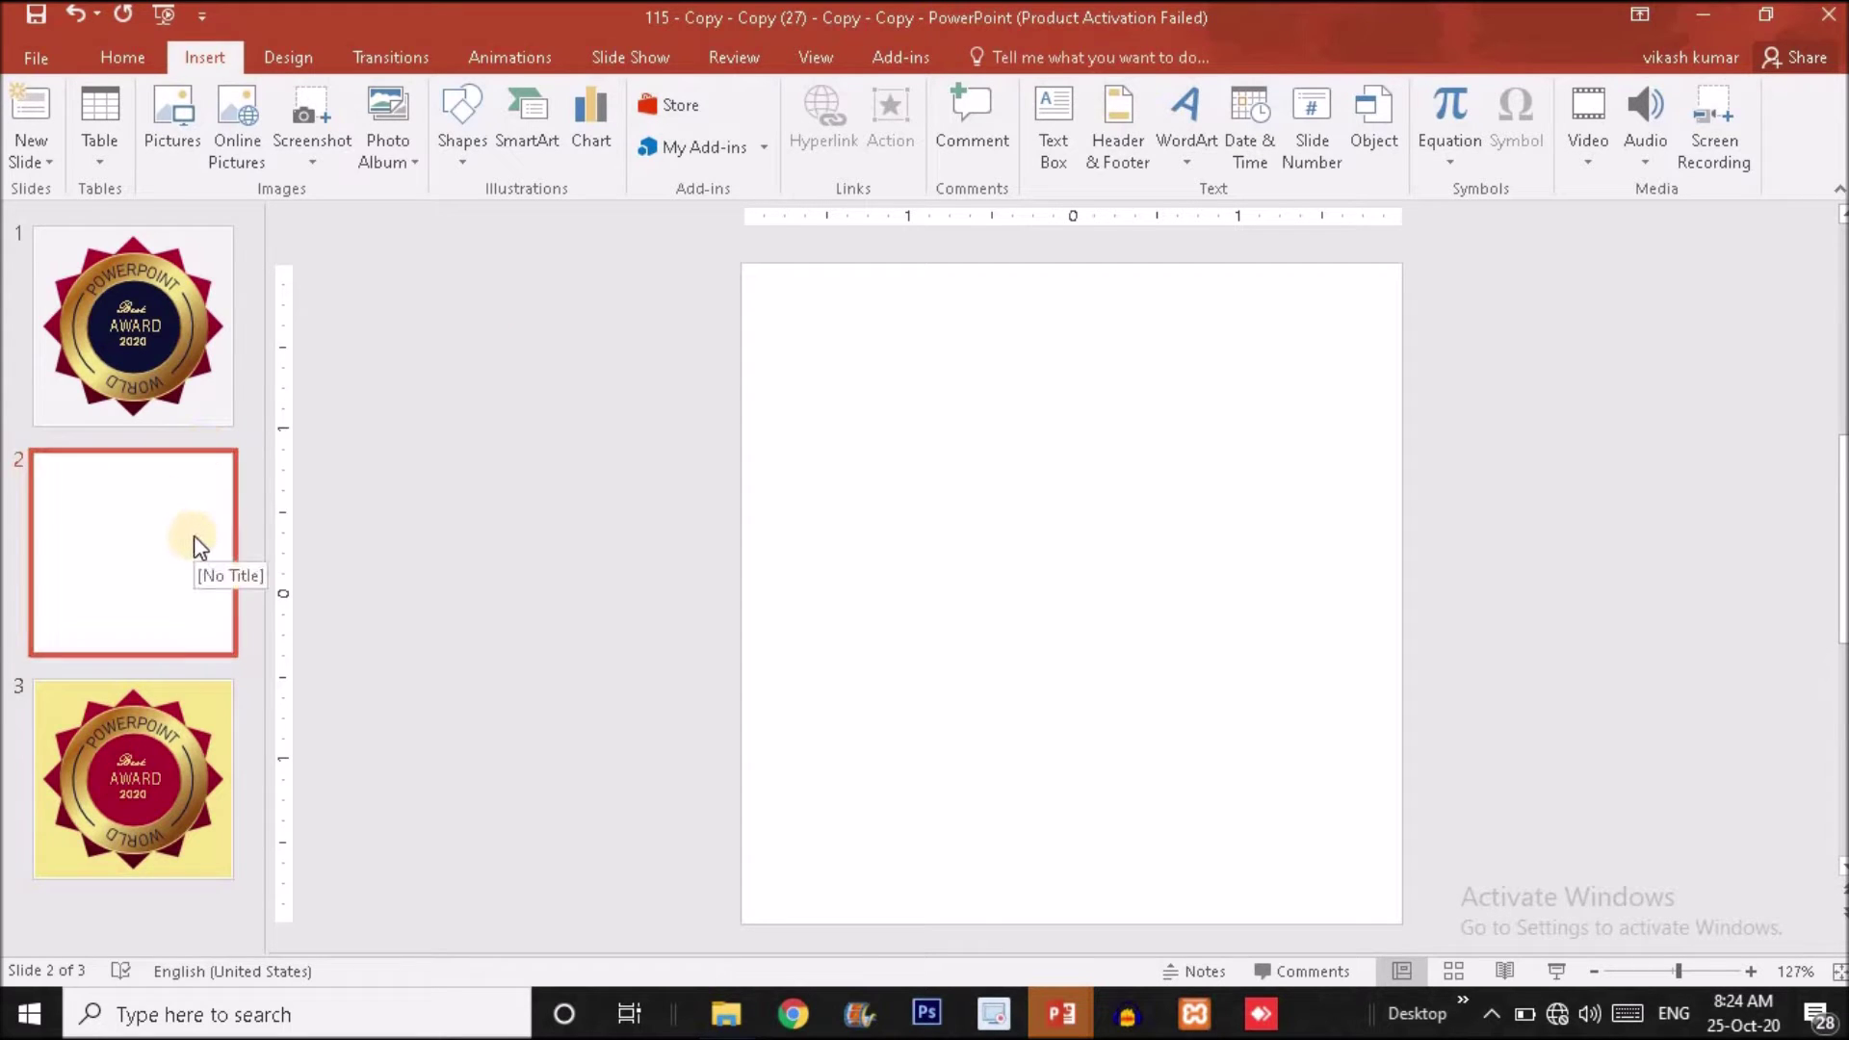
- Check the custom slide size and keep the width and height at 4 in each
{"action": "left_click", "coordinate": [280, 61]}
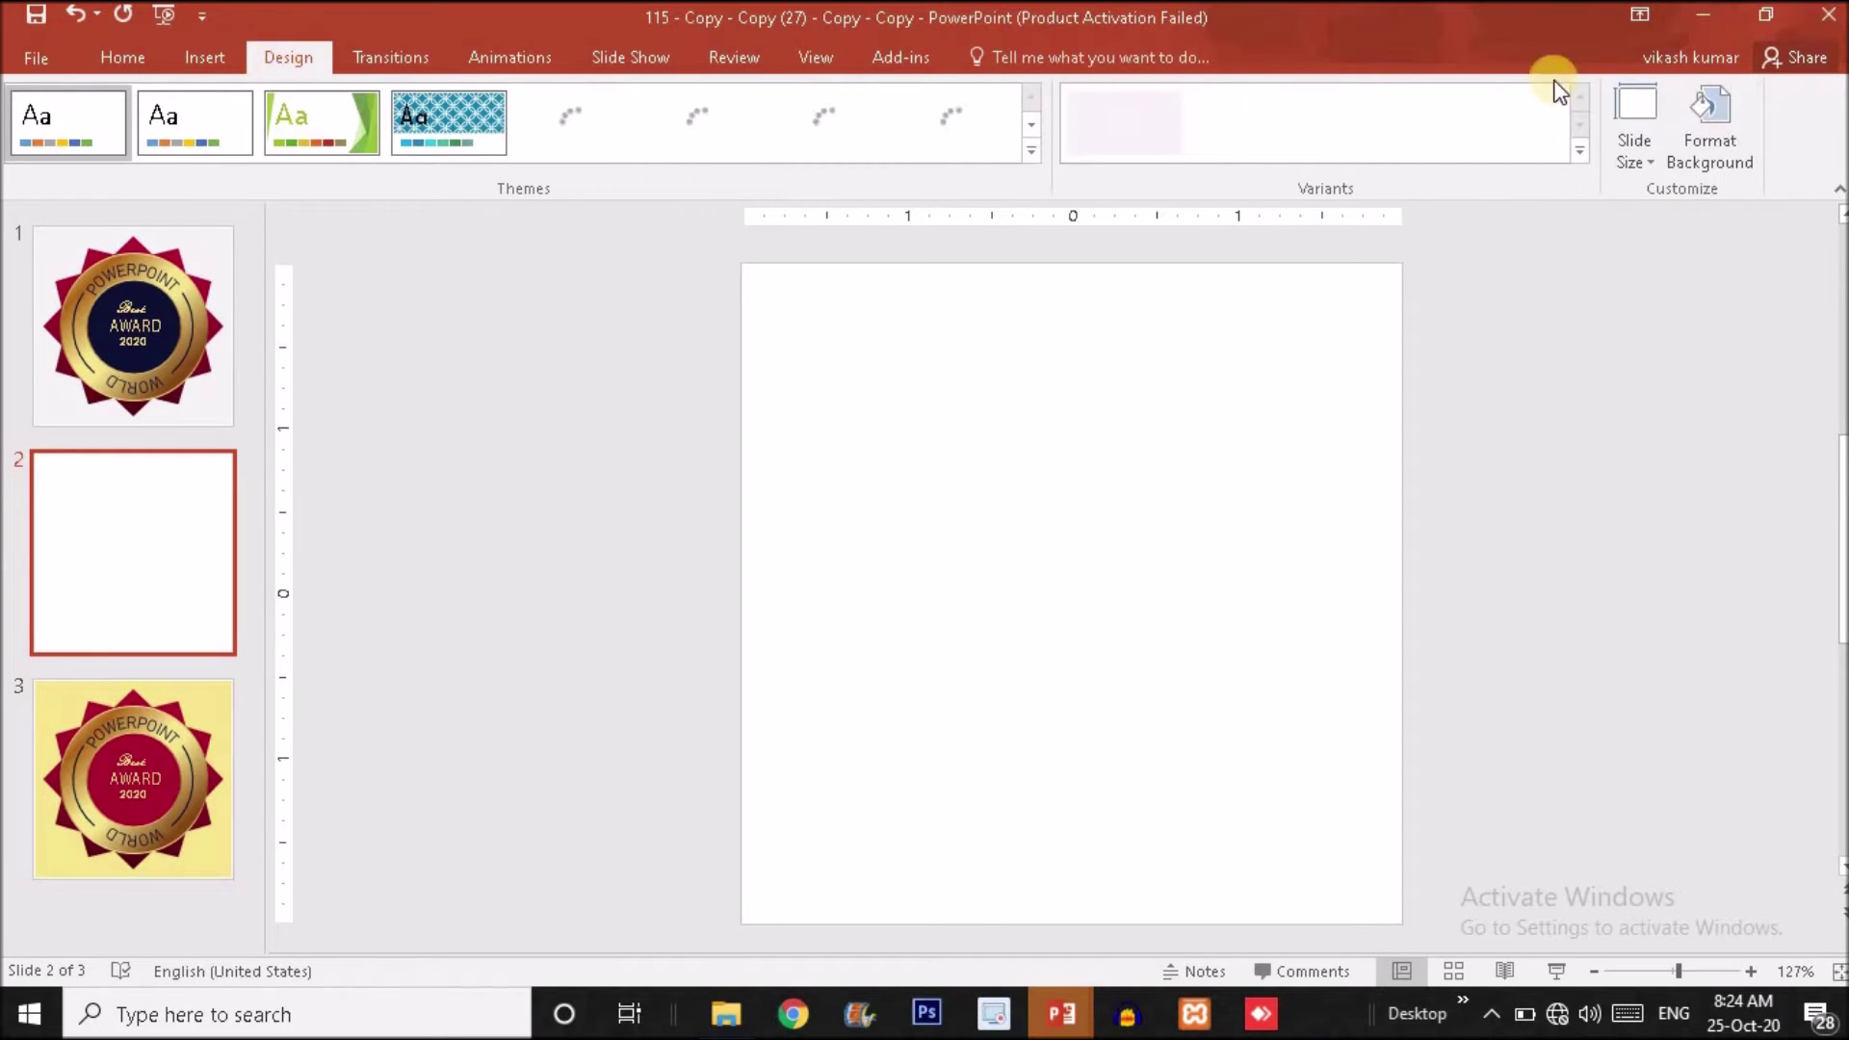
{"action": "left_click", "coordinate": [1635, 164]}
{"action": "left_click", "coordinate": [1679, 312]}
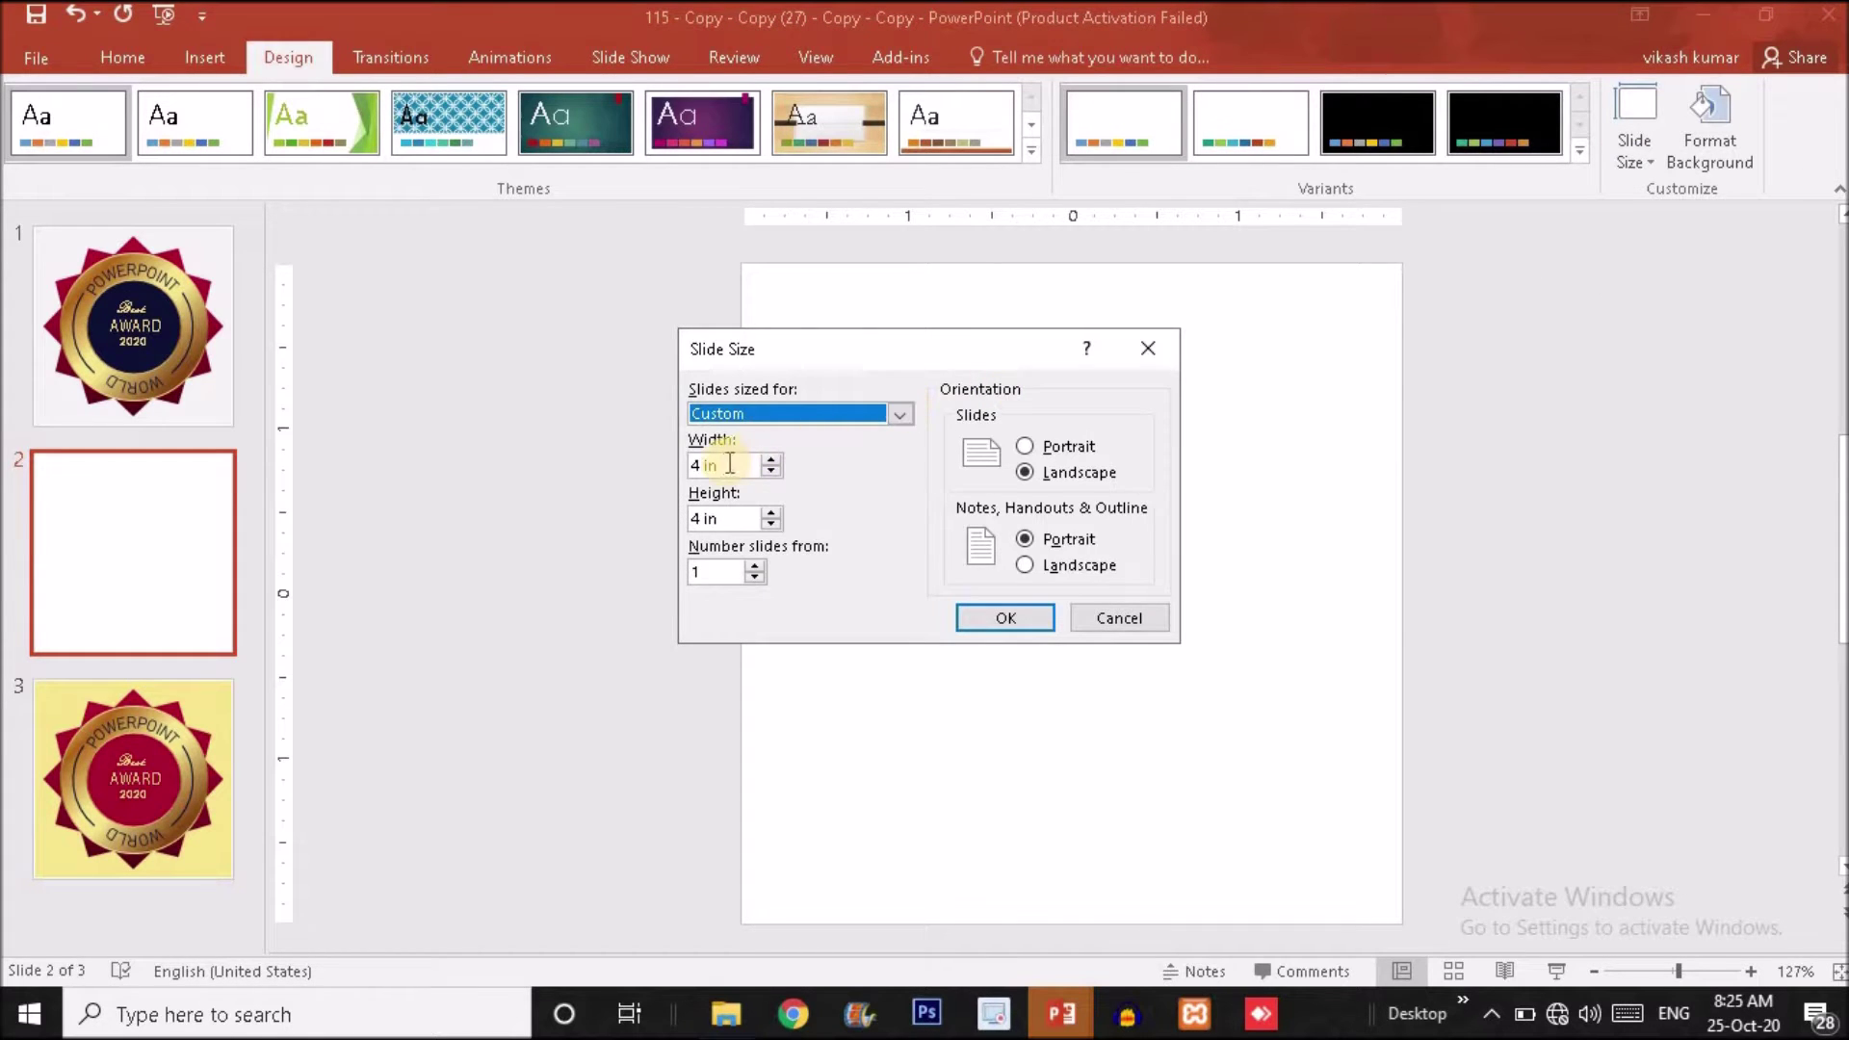
{"action": "left_click_drag", "start_coordinate": [732, 466], "coordinate": [631, 475]}
{"action": "left_click_drag", "start_coordinate": [720, 529], "coordinate": [668, 529]}
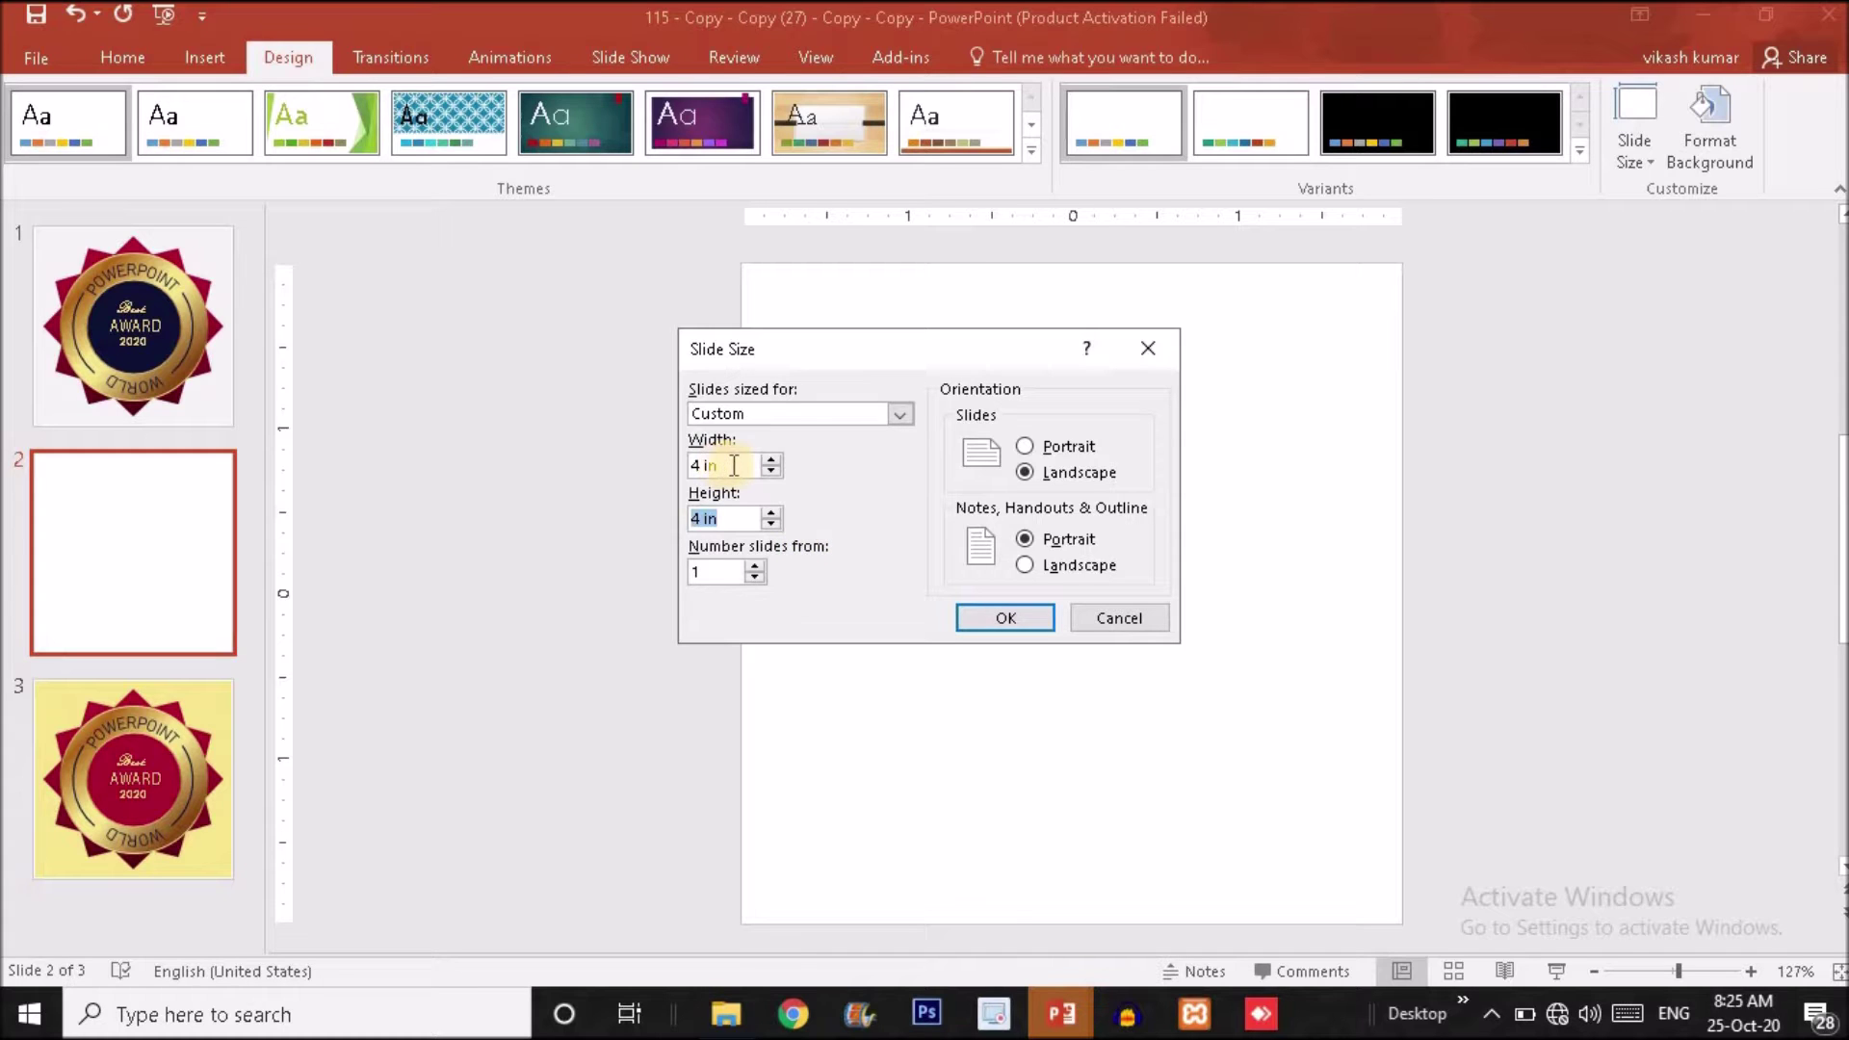
{"action": "left_click", "coordinate": [1008, 611]}
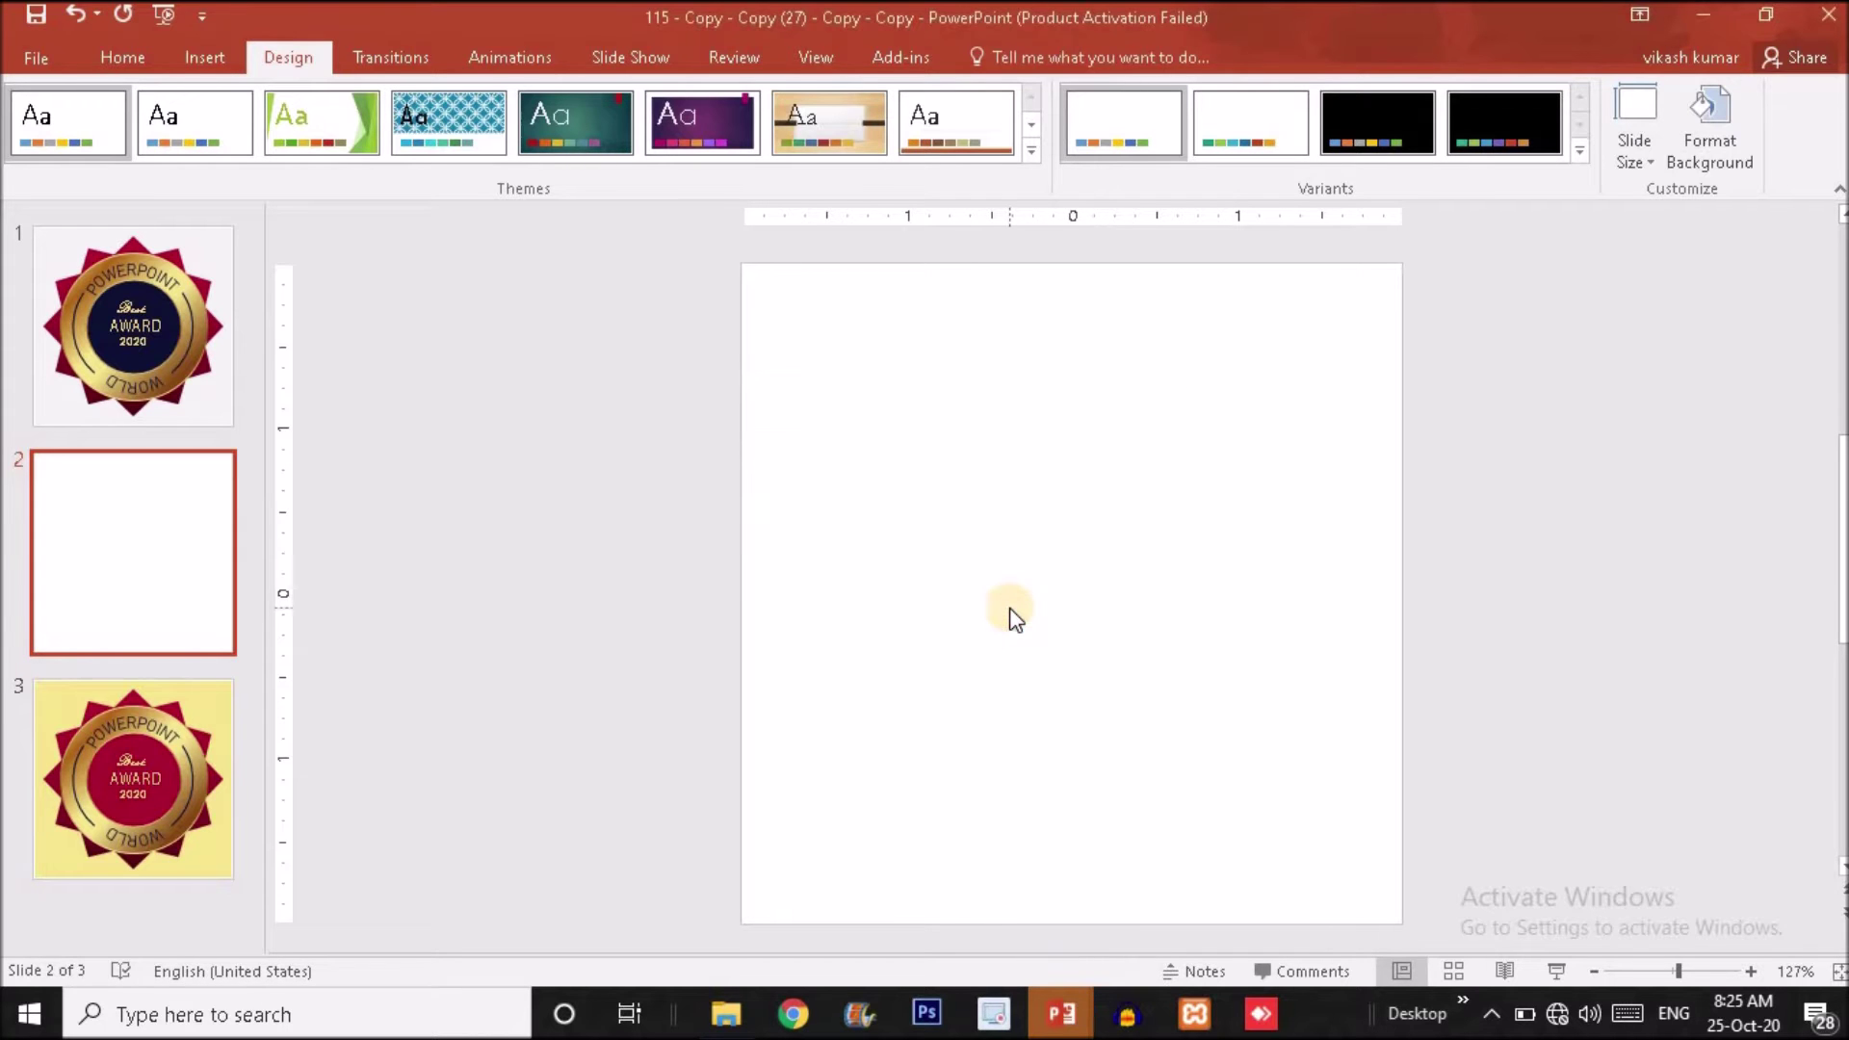
- Examine the two finished badge slides and the colour swatches beside the first one, and return to the blank slide
{"action": "left_click", "coordinate": [124, 333]}
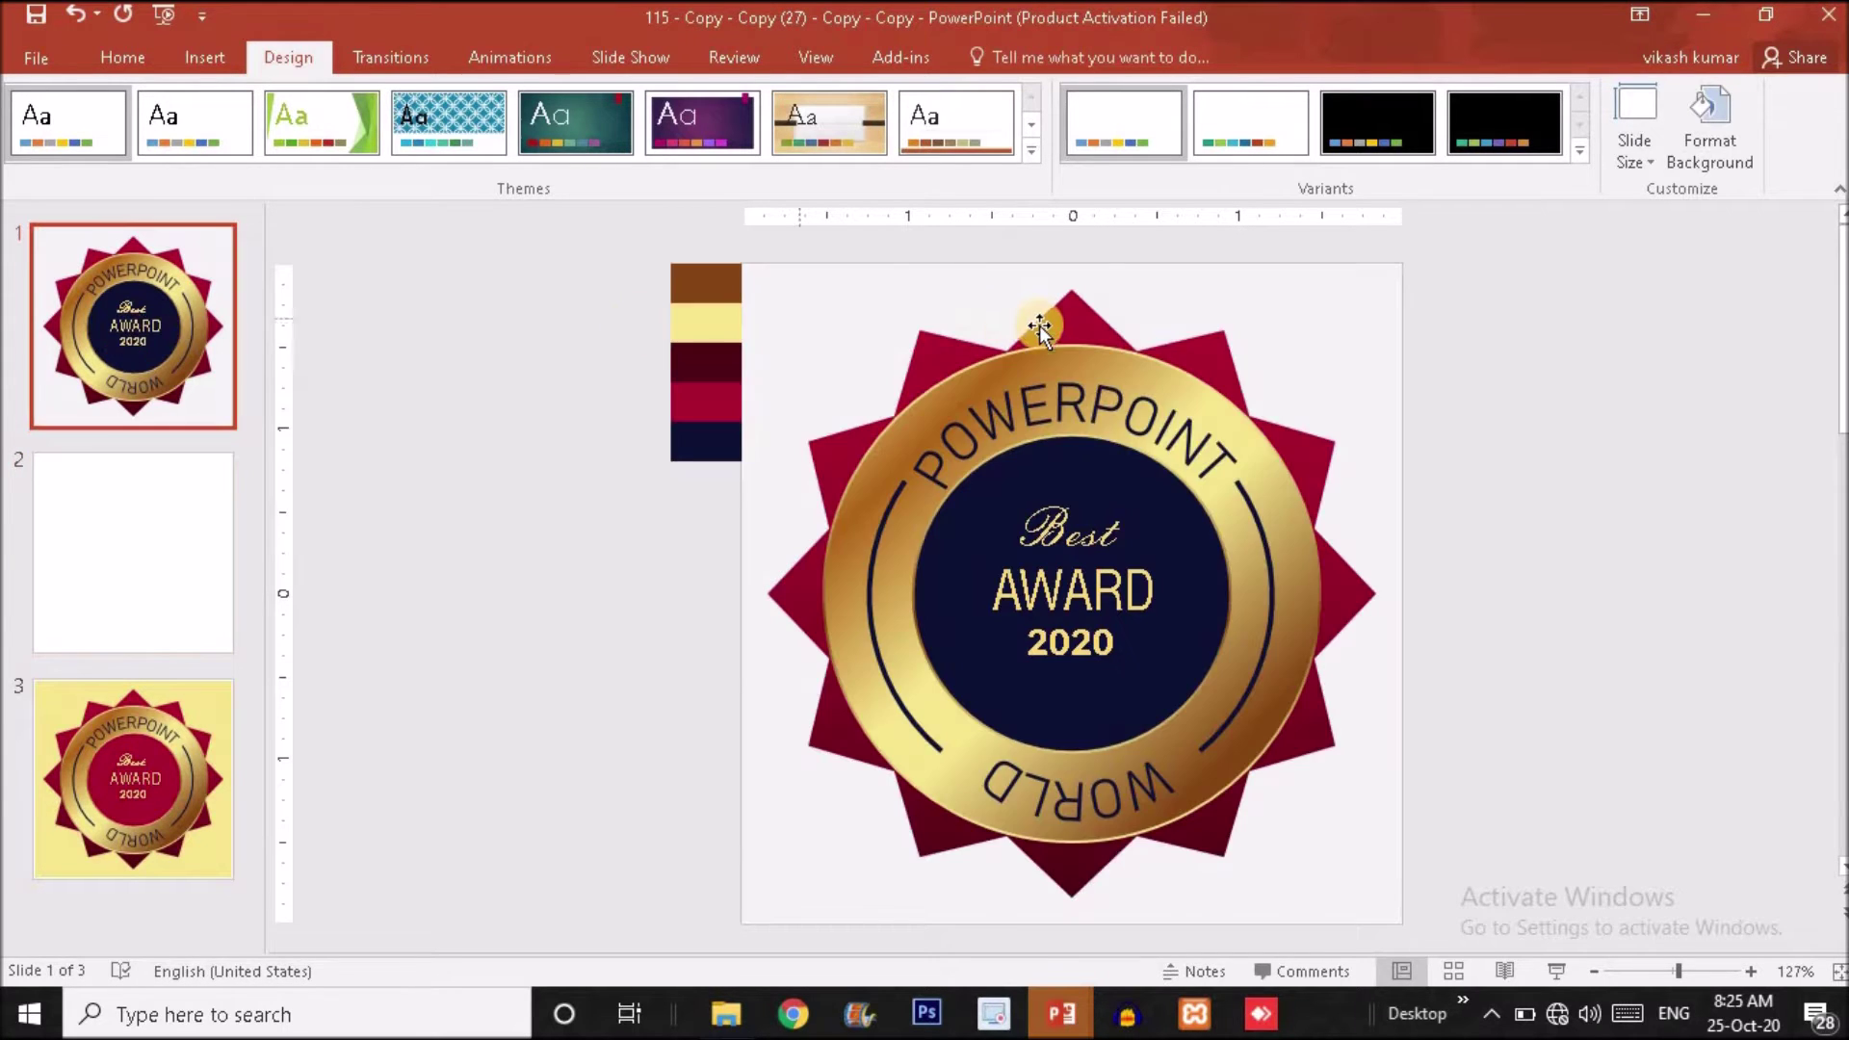
{"action": "left_click", "coordinate": [949, 656]}
{"action": "left_click", "coordinate": [144, 805]}
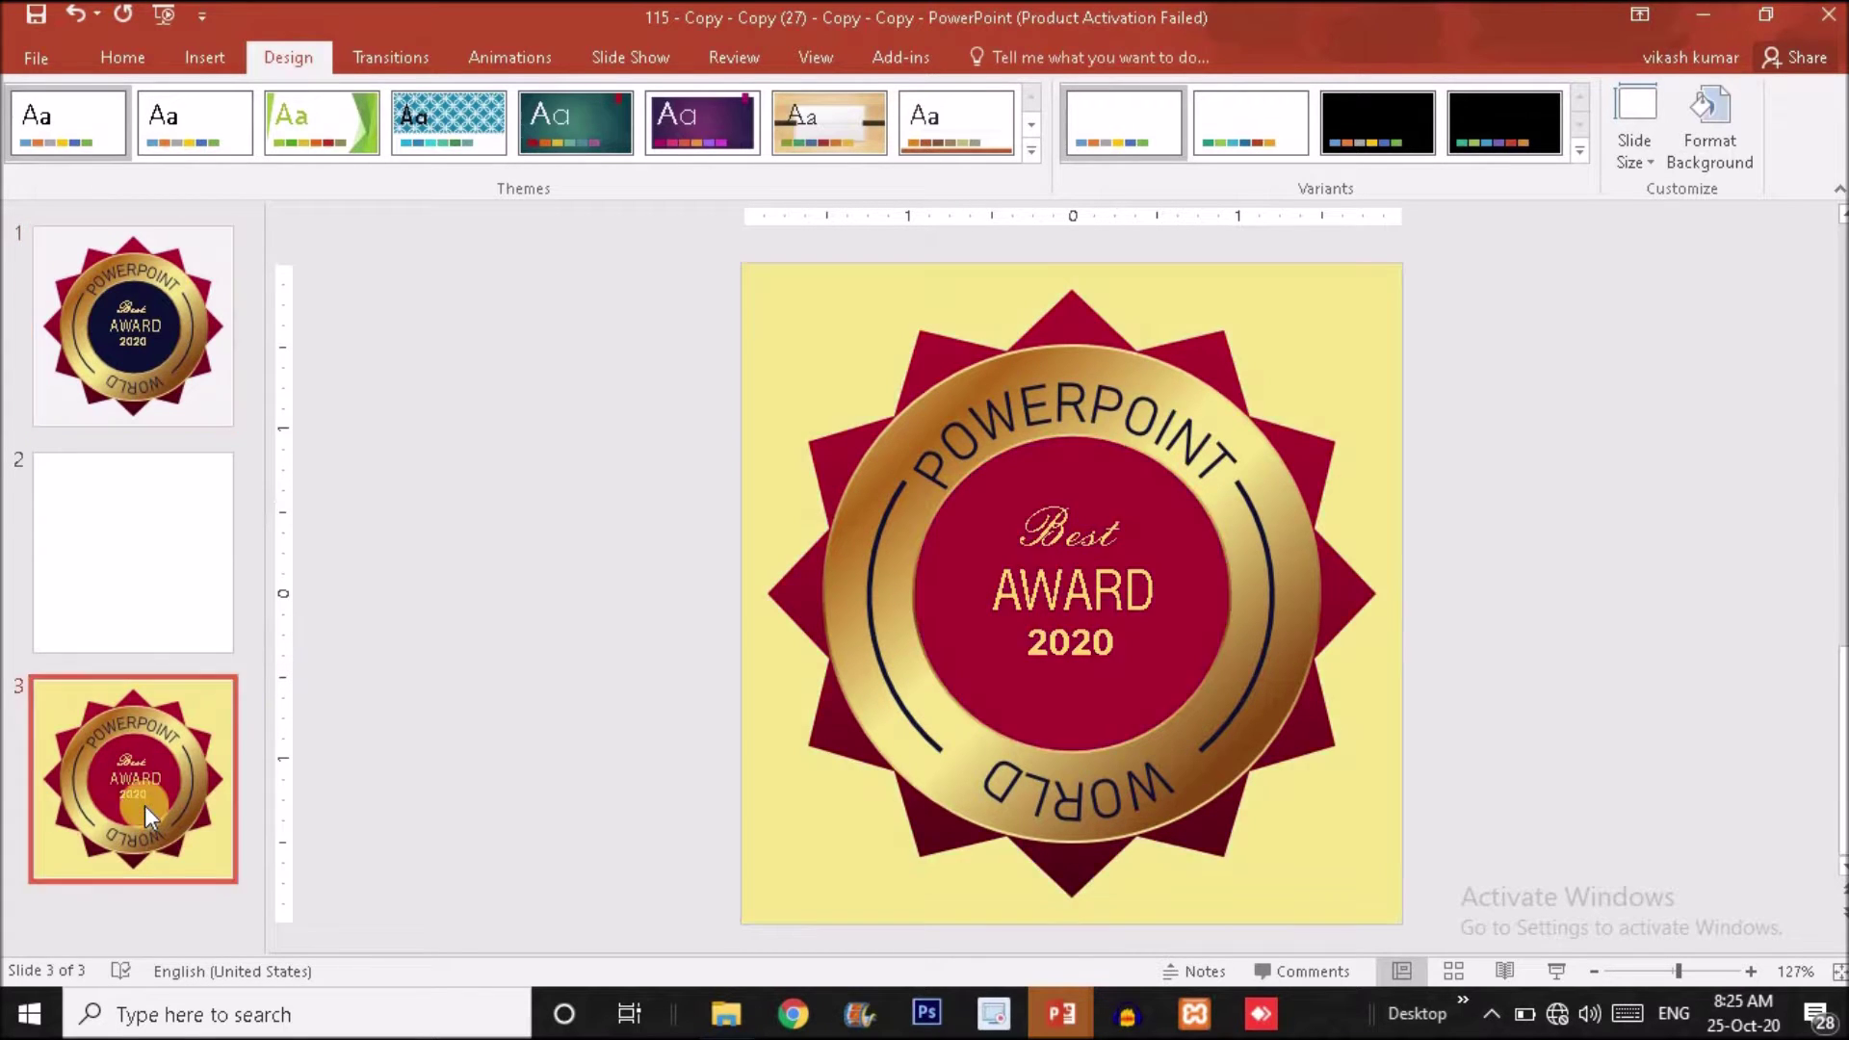
{"action": "left_click", "coordinate": [177, 391]}
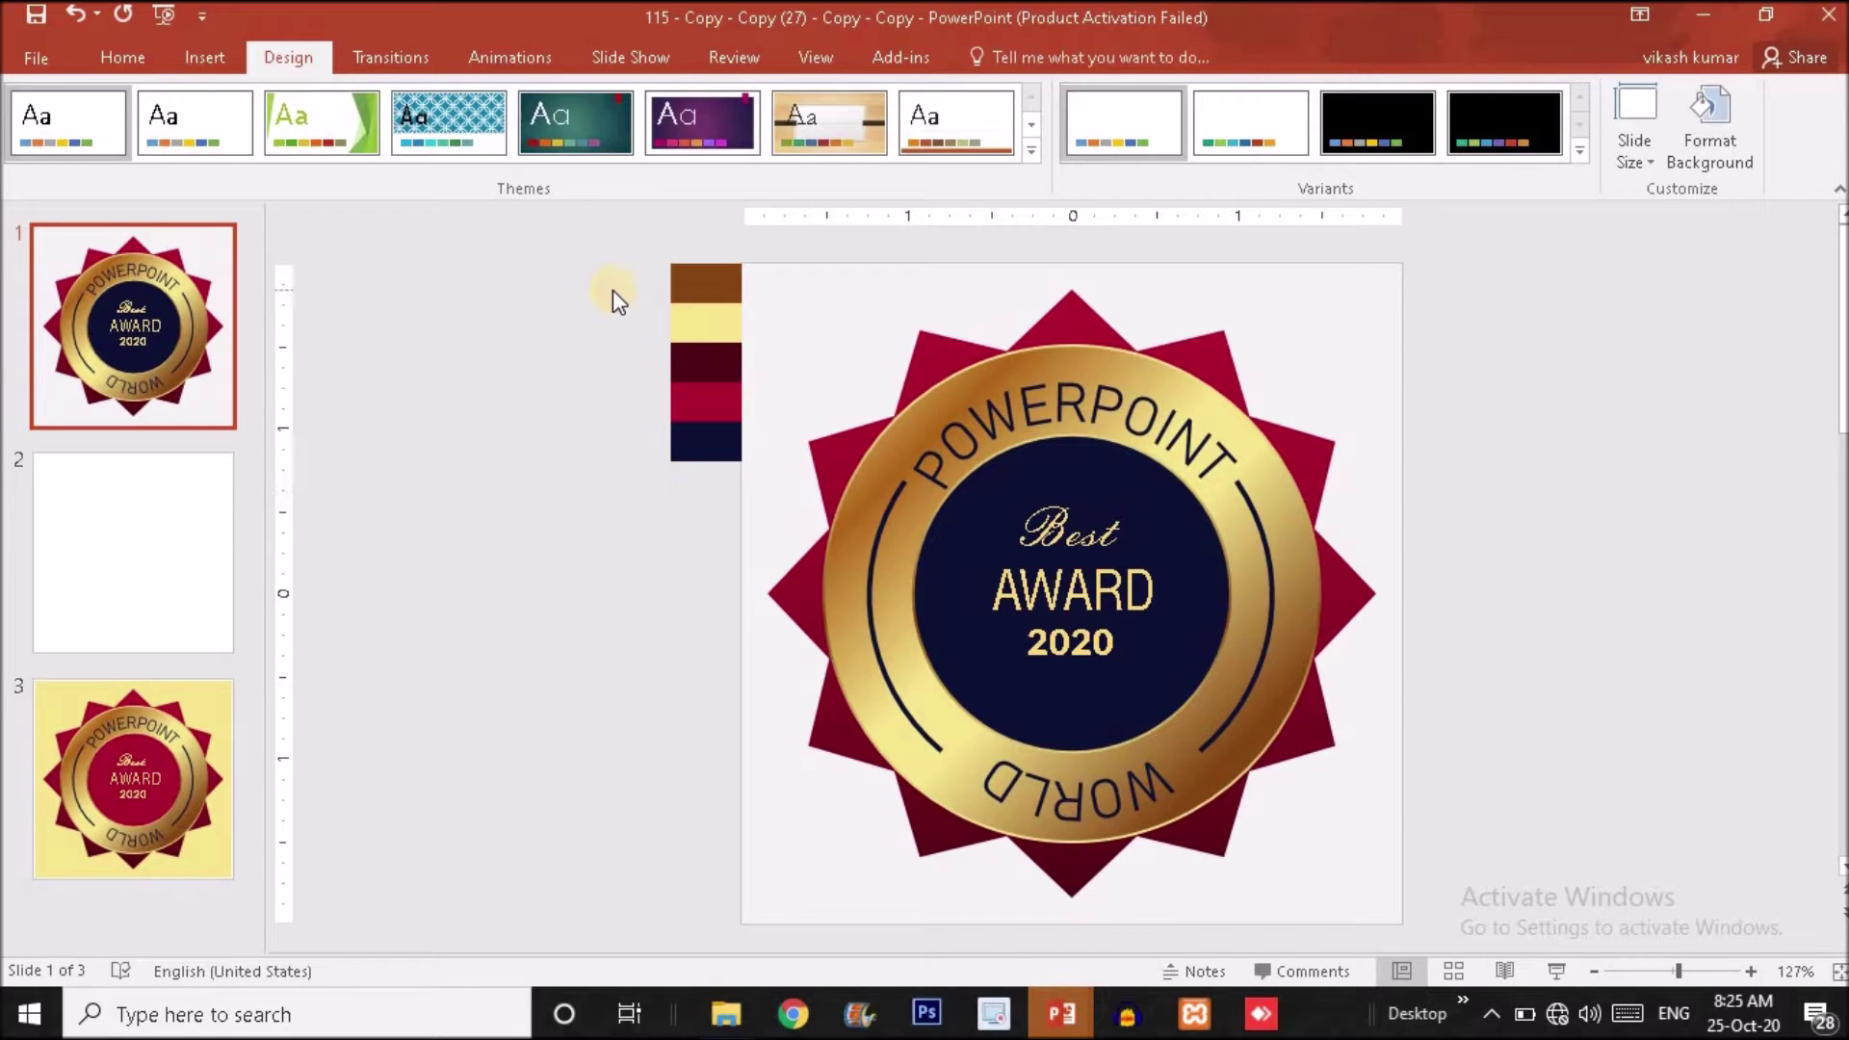
{"action": "left_click", "coordinate": [183, 490]}
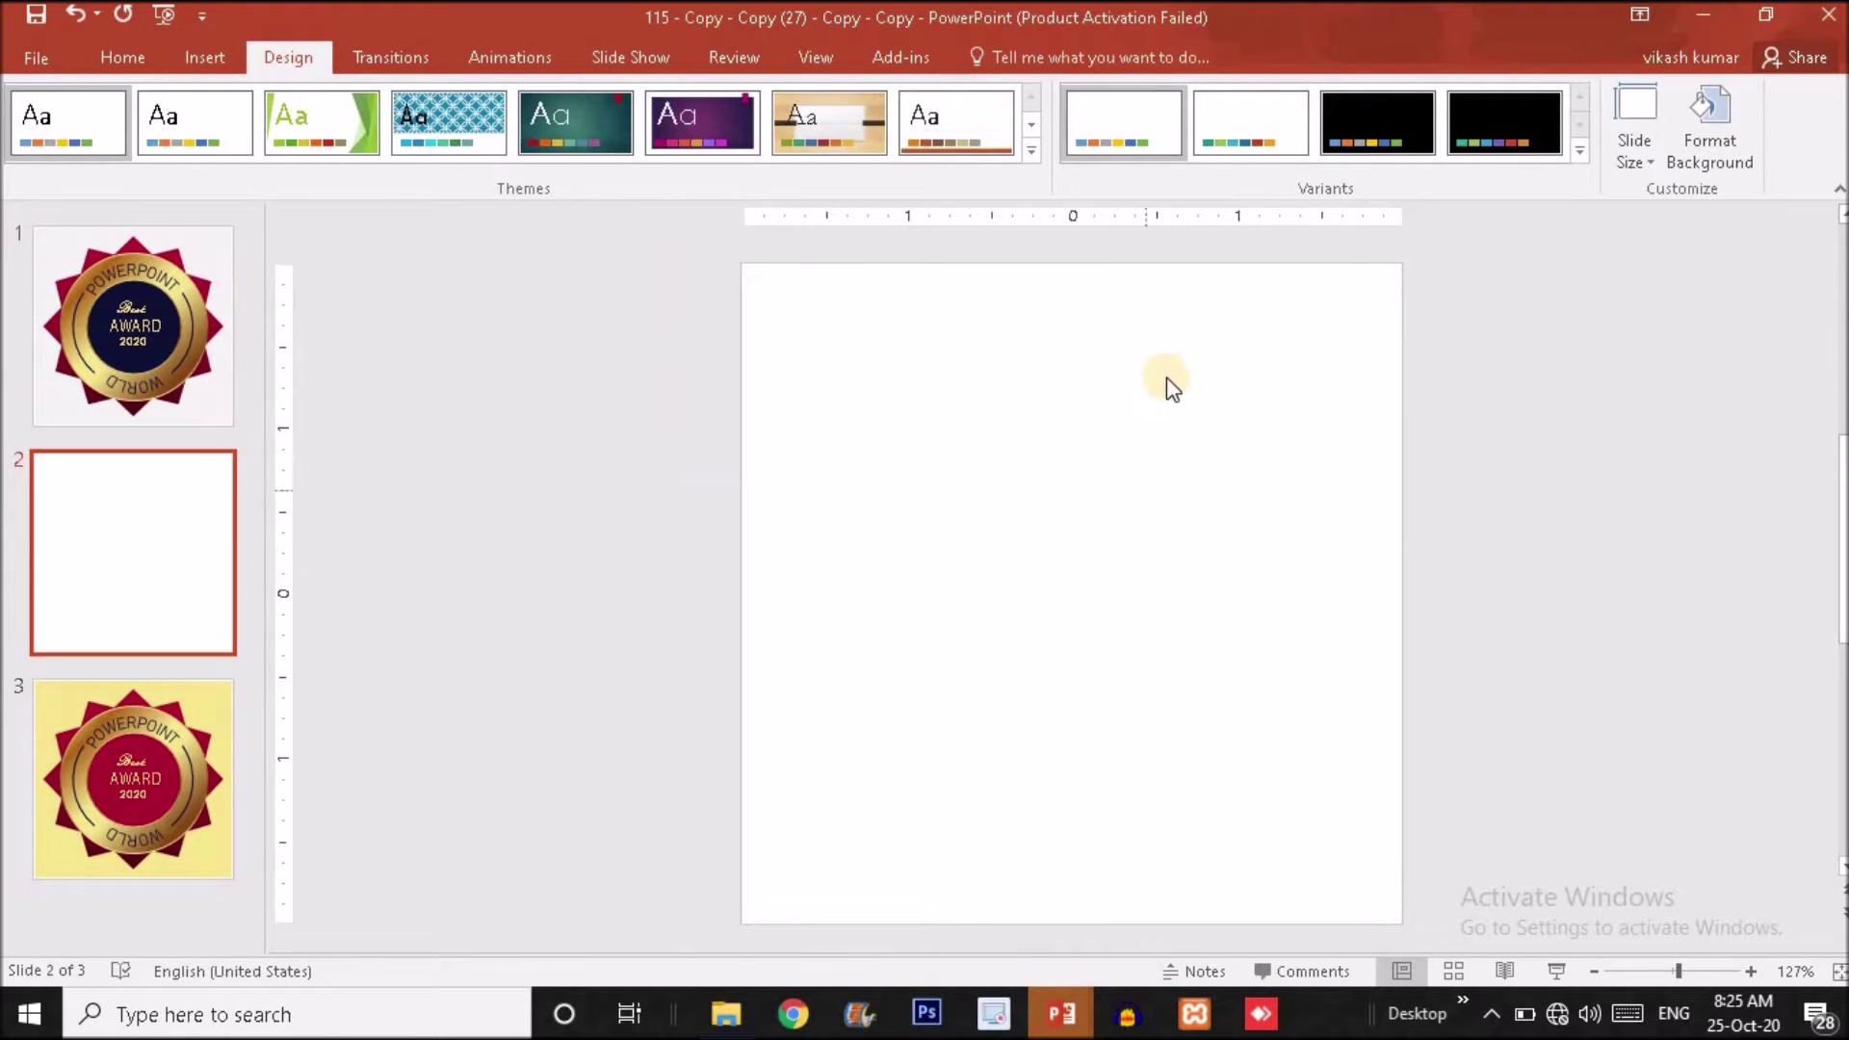
{"action": "left_click", "coordinate": [170, 342]}
{"action": "left_click", "coordinate": [119, 523]}
- Draw a donut shape about 3.52" across in the middle of the blank slide and make its ring thinner
{"action": "left_click", "coordinate": [198, 60]}
{"action": "left_click", "coordinate": [462, 130]}
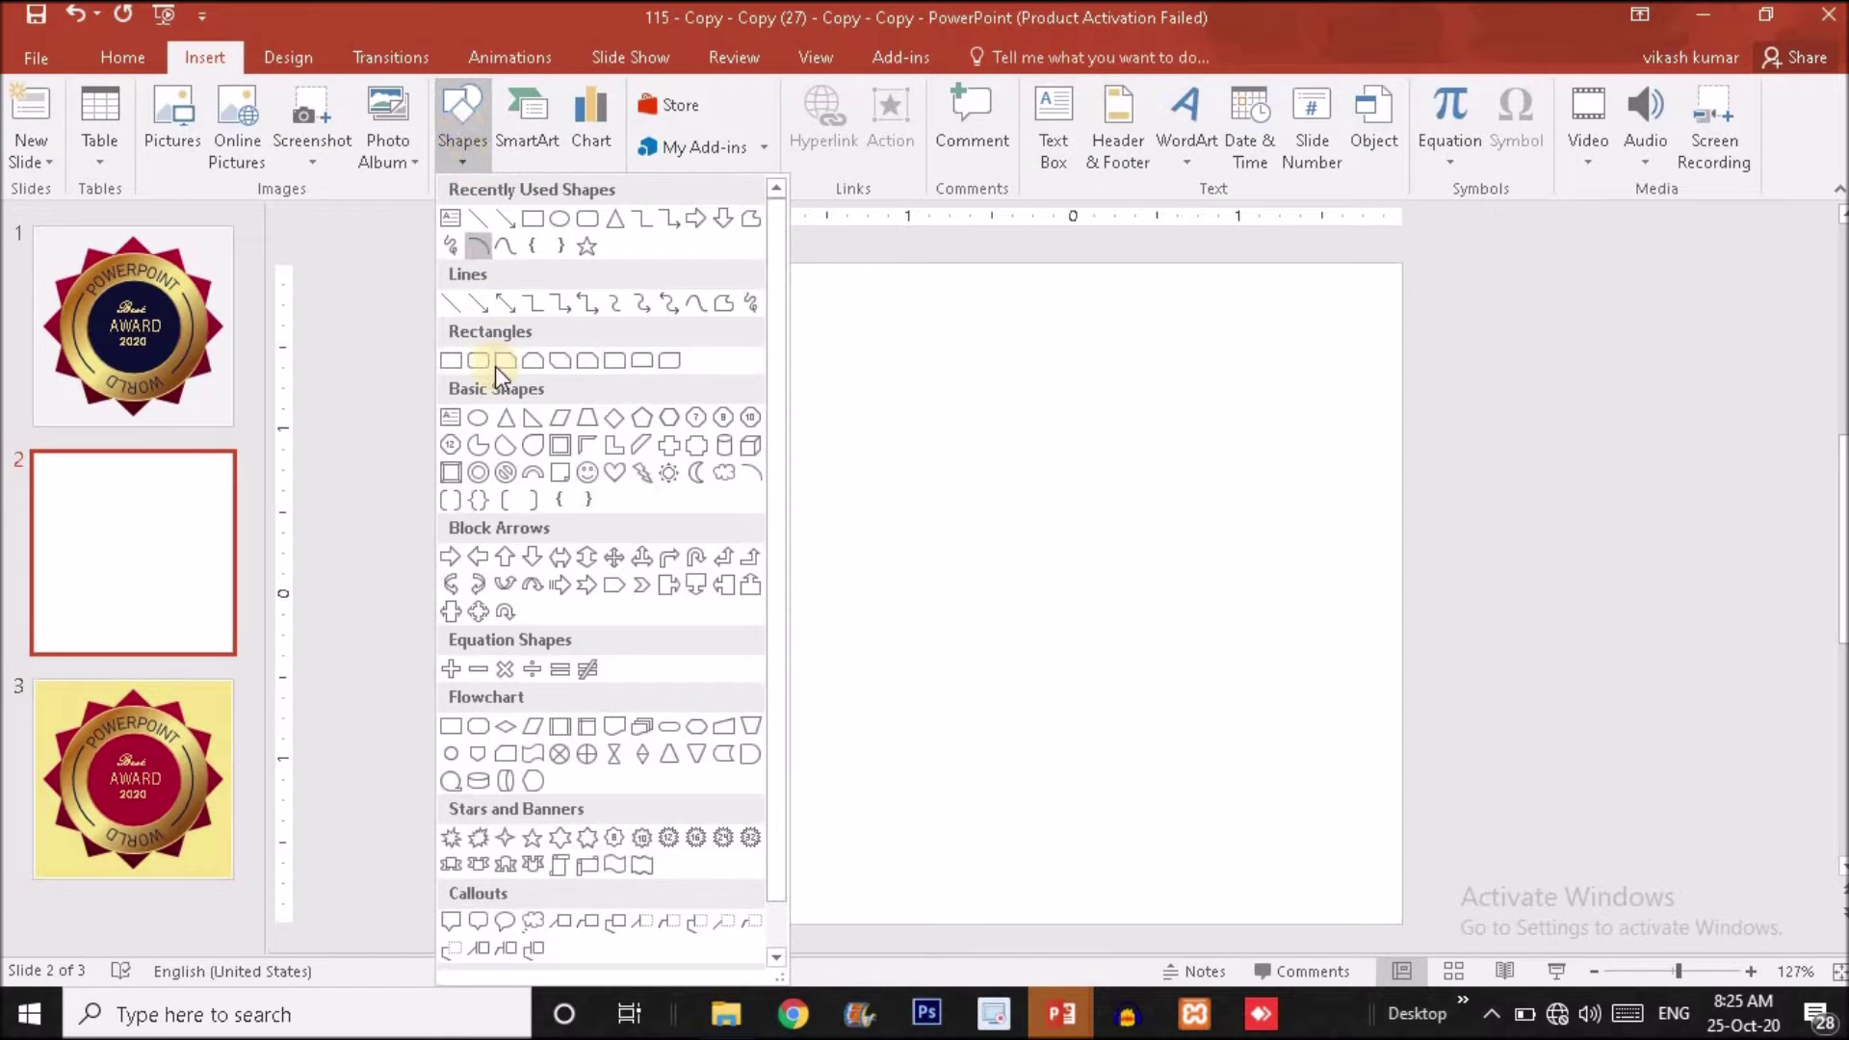
{"action": "left_click", "coordinate": [478, 474]}
{"action": "left_click_drag", "start_coordinate": [1011, 574], "coordinate": [1300, 777]}
{"action": "left_click_drag", "start_coordinate": [1225, 653], "coordinate": [1281, 666]}
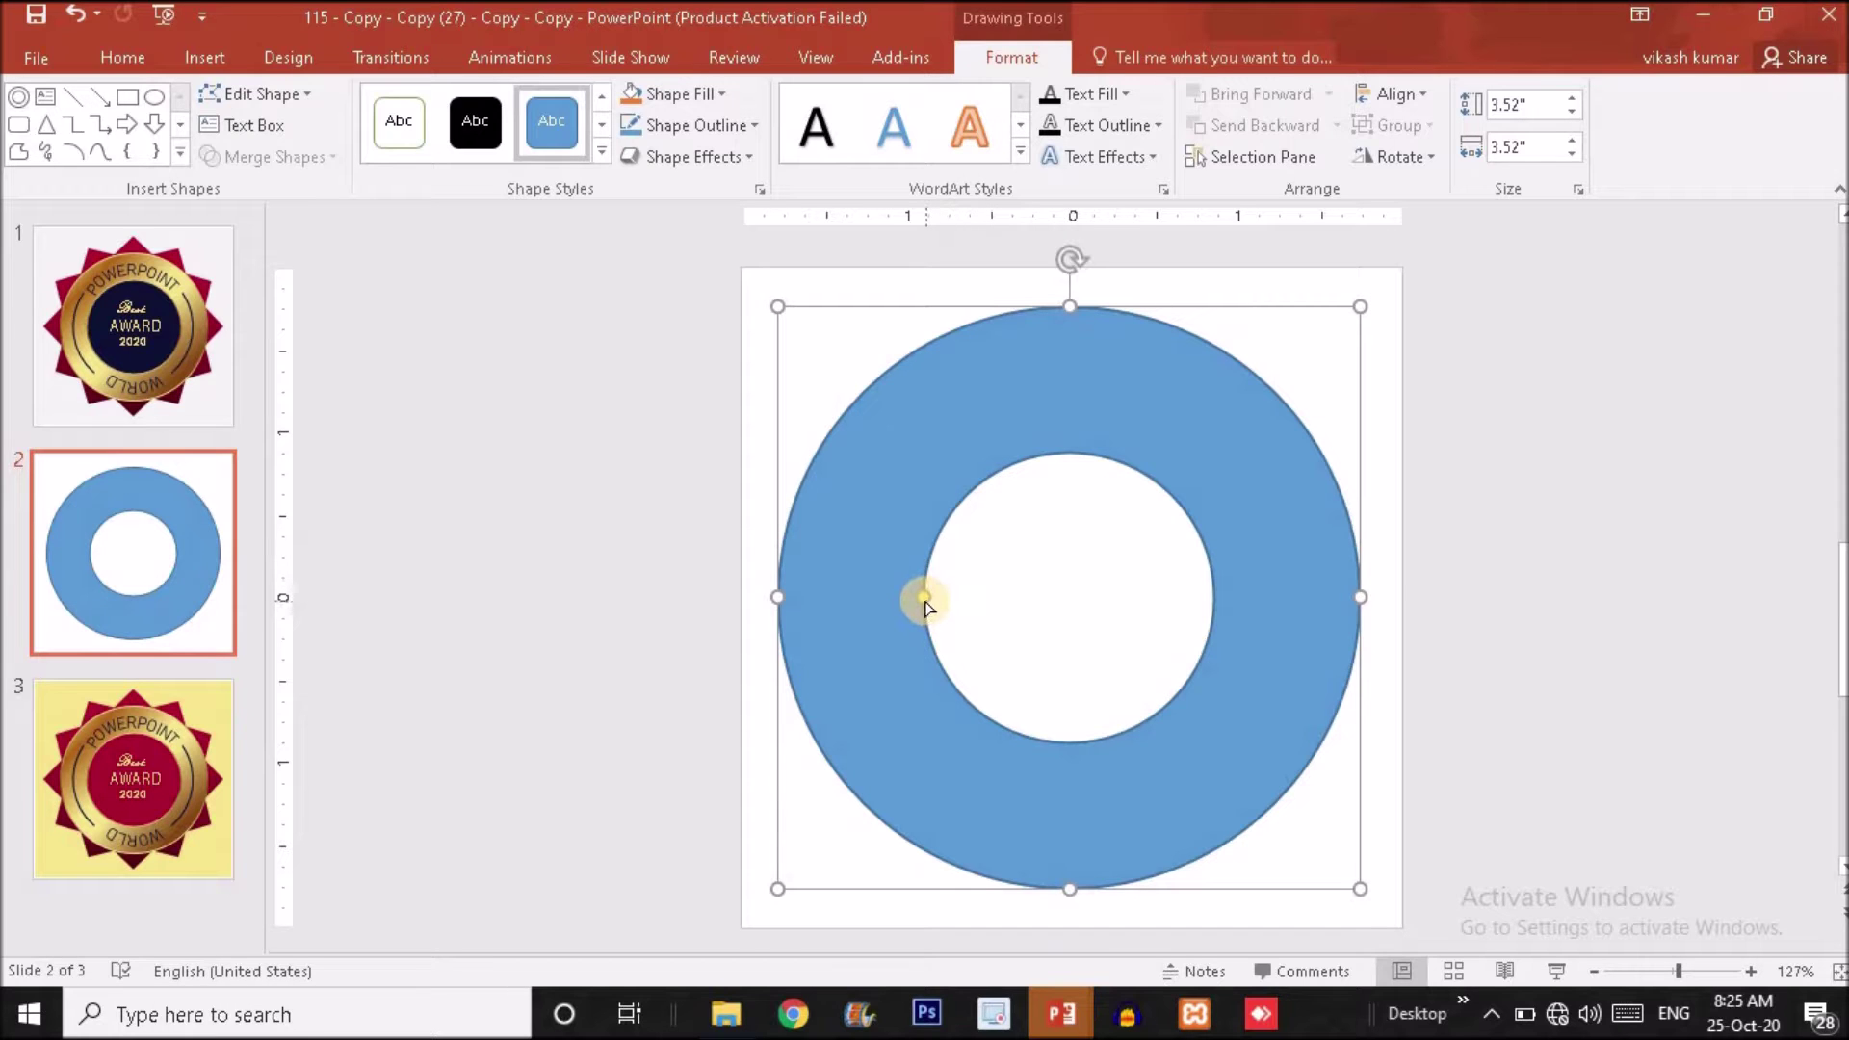
{"action": "left_click_drag", "start_coordinate": [946, 600], "coordinate": [876, 597]}
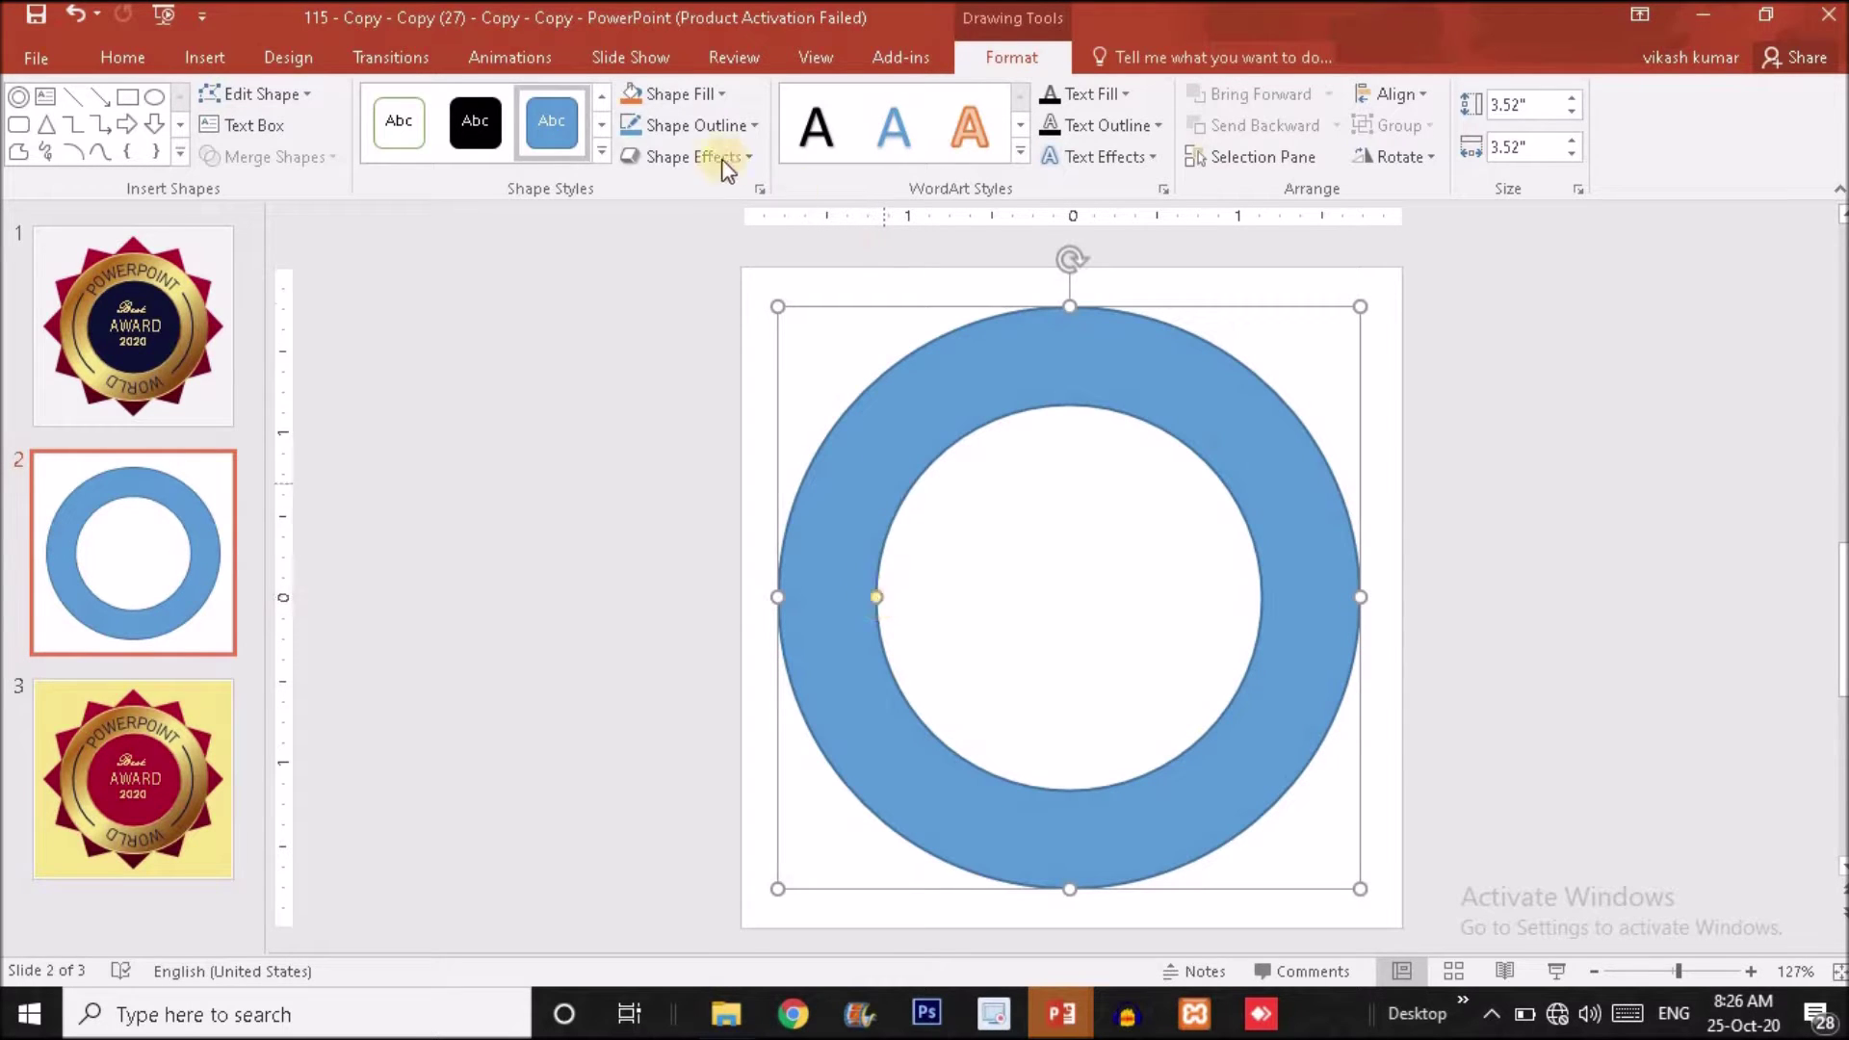
- Set the donut's outline weight to 1½ pt
{"action": "left_click", "coordinate": [720, 123]}
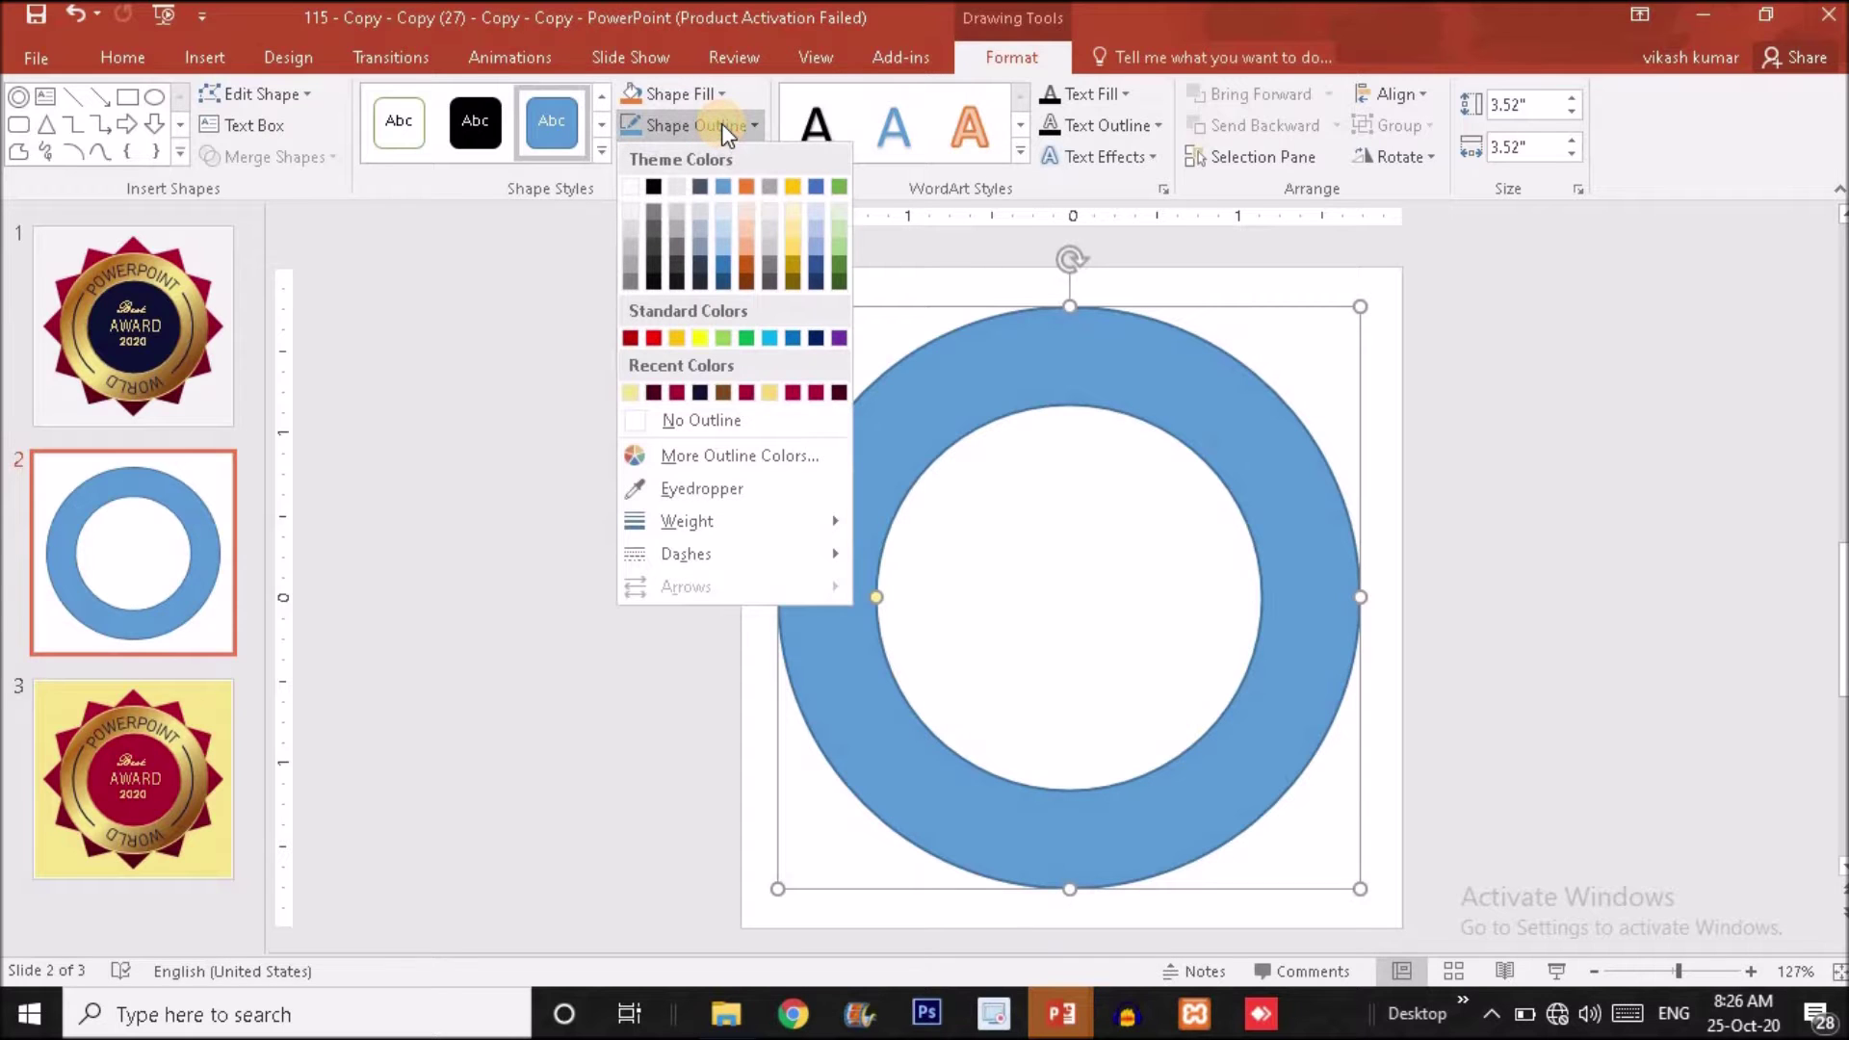
{"action": "mouse_move", "coordinate": [724, 516]}
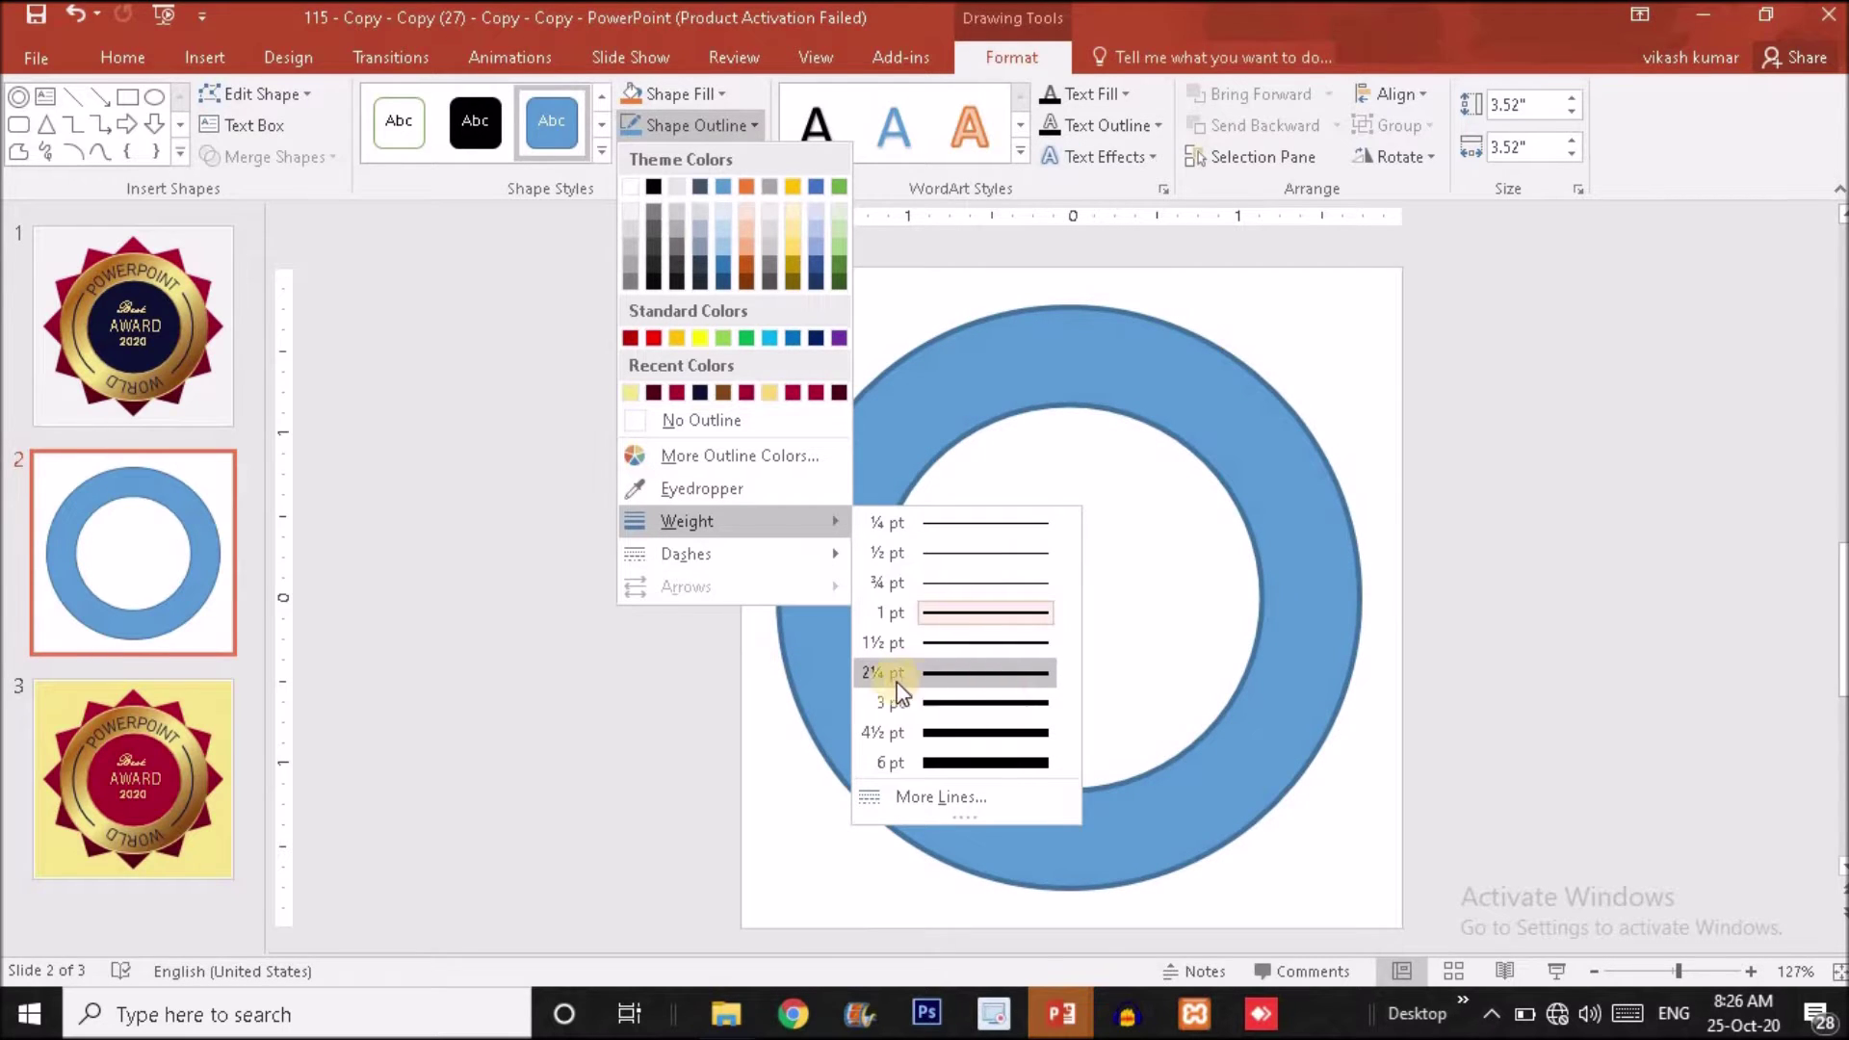
{"action": "left_click", "coordinate": [969, 645]}
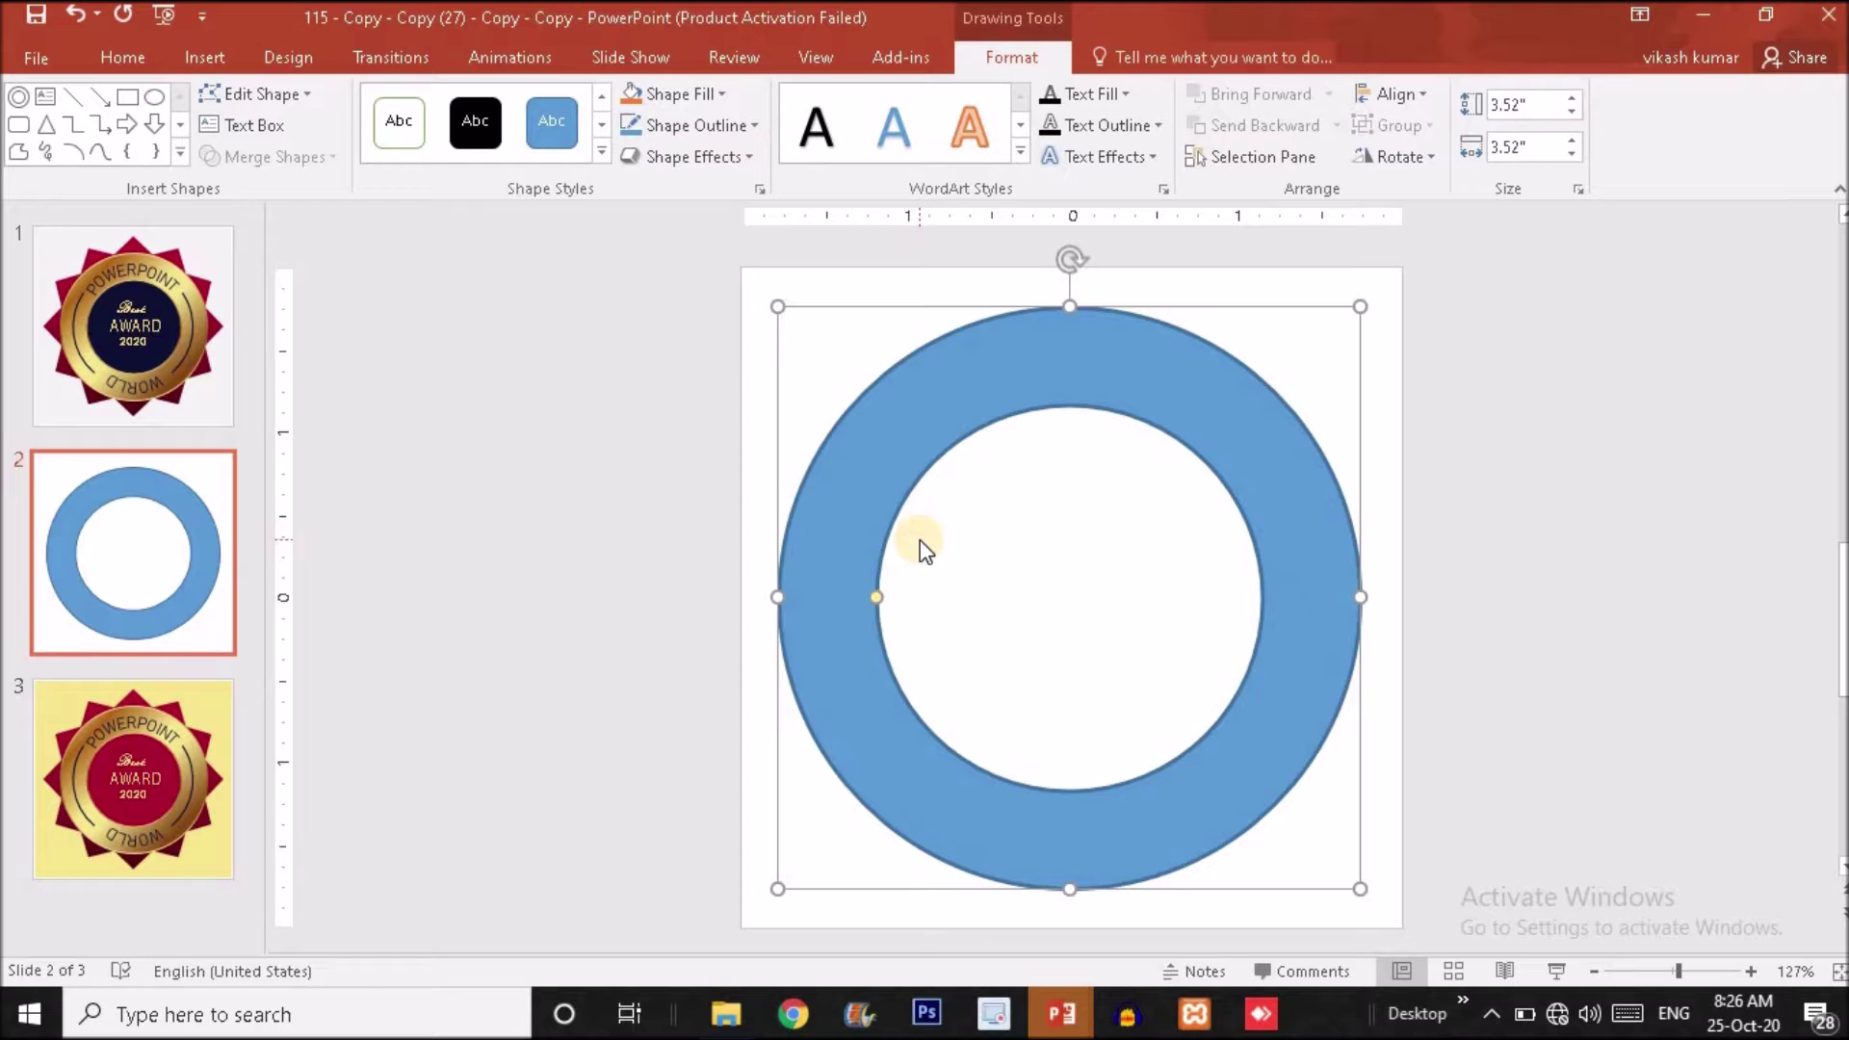
- Copy the group of five colour swatches from the first slide onto the donut slide
{"action": "left_click", "coordinate": [684, 93]}
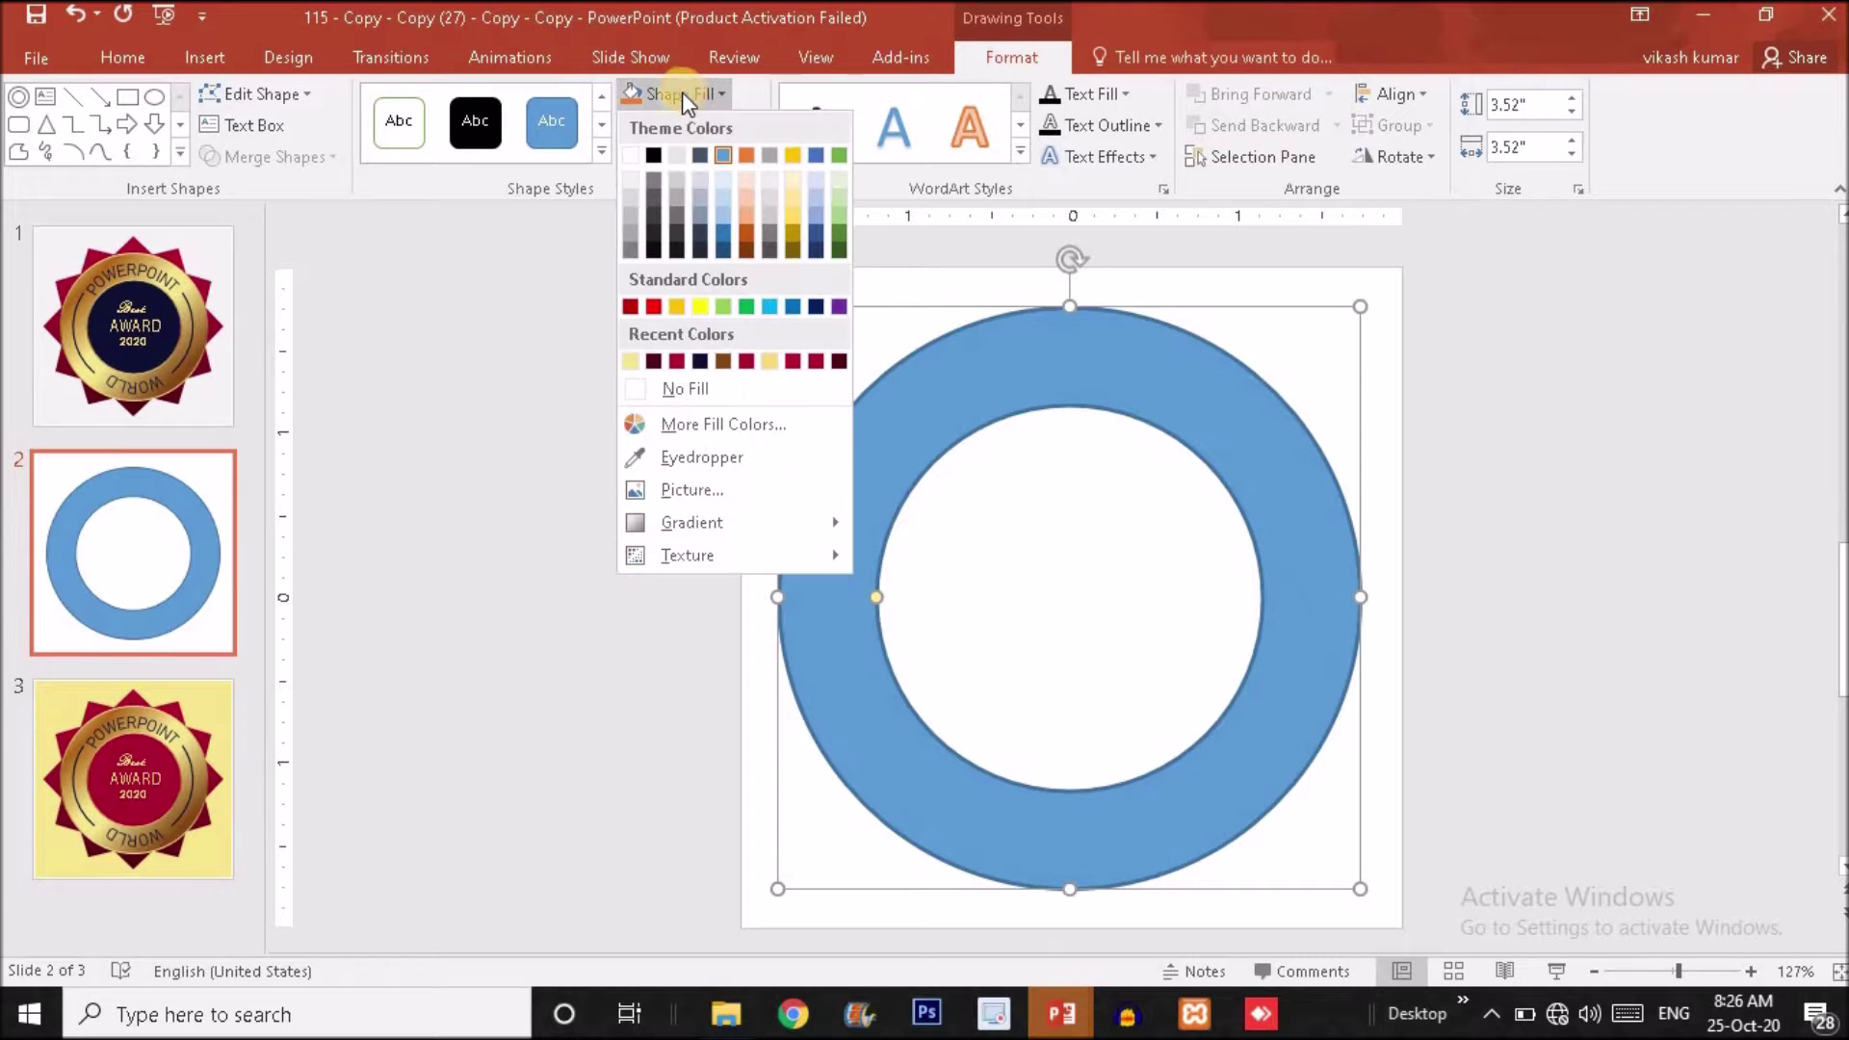
{"action": "left_click", "coordinate": [540, 228]}
{"action": "left_click", "coordinate": [147, 350]}
{"action": "left_click", "coordinate": [696, 360]}
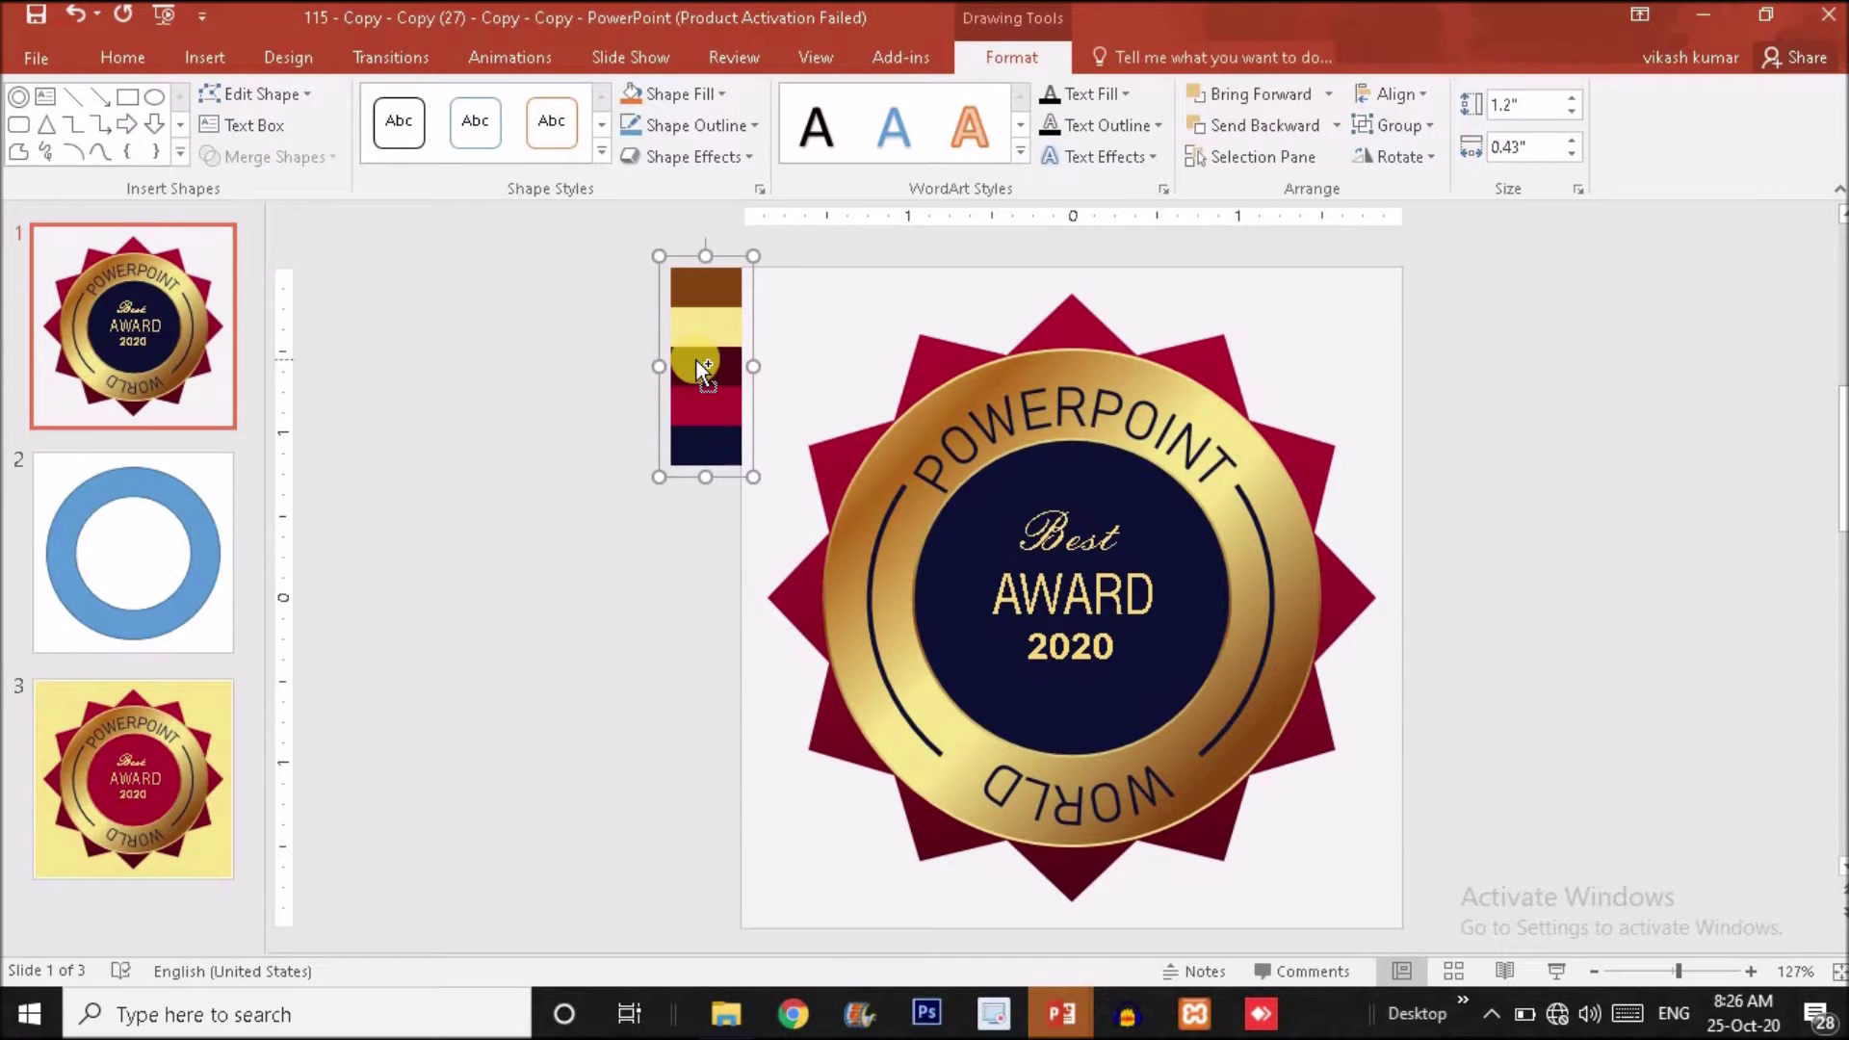
{"action": "left_click", "coordinate": [67, 630]}
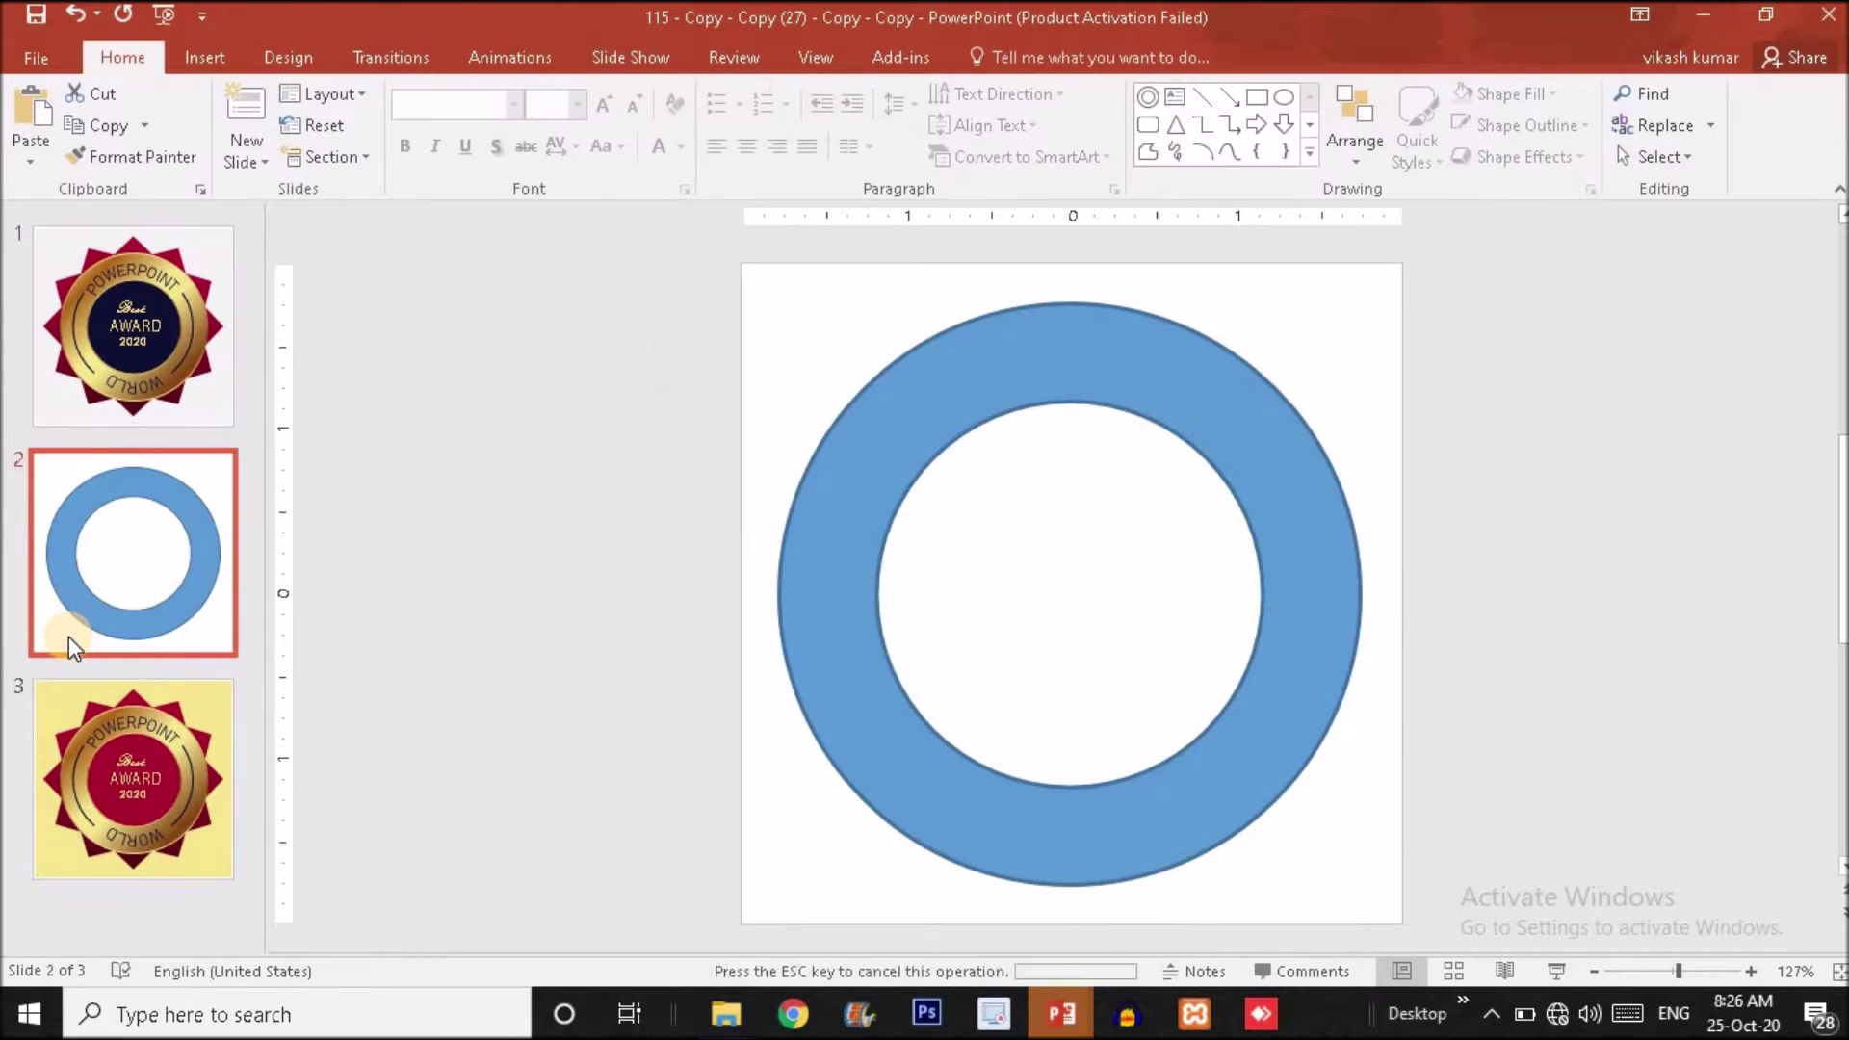
{"action": "key", "text": "ctrl+v"}
- Give the donut a gradient fill and remove its two middle gradient stops
{"action": "left_click", "coordinate": [855, 517]}
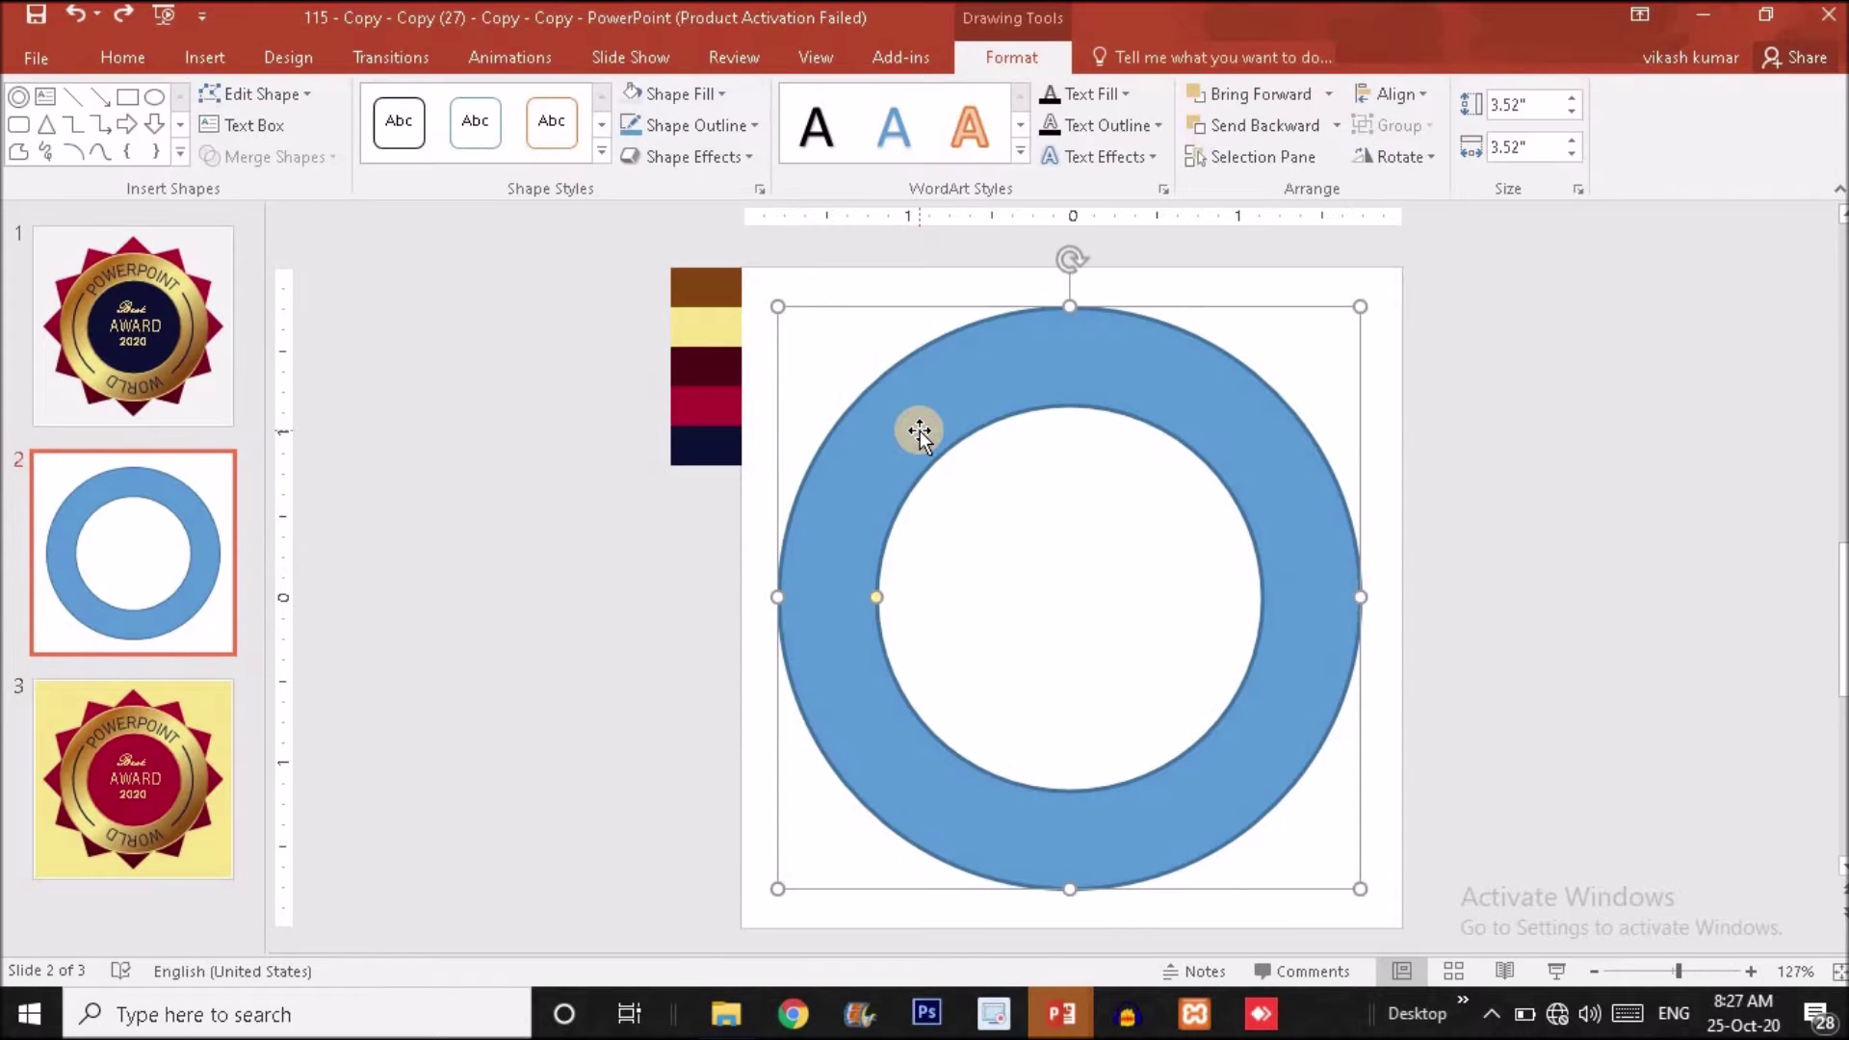
{"action": "right_click", "coordinate": [921, 426]}
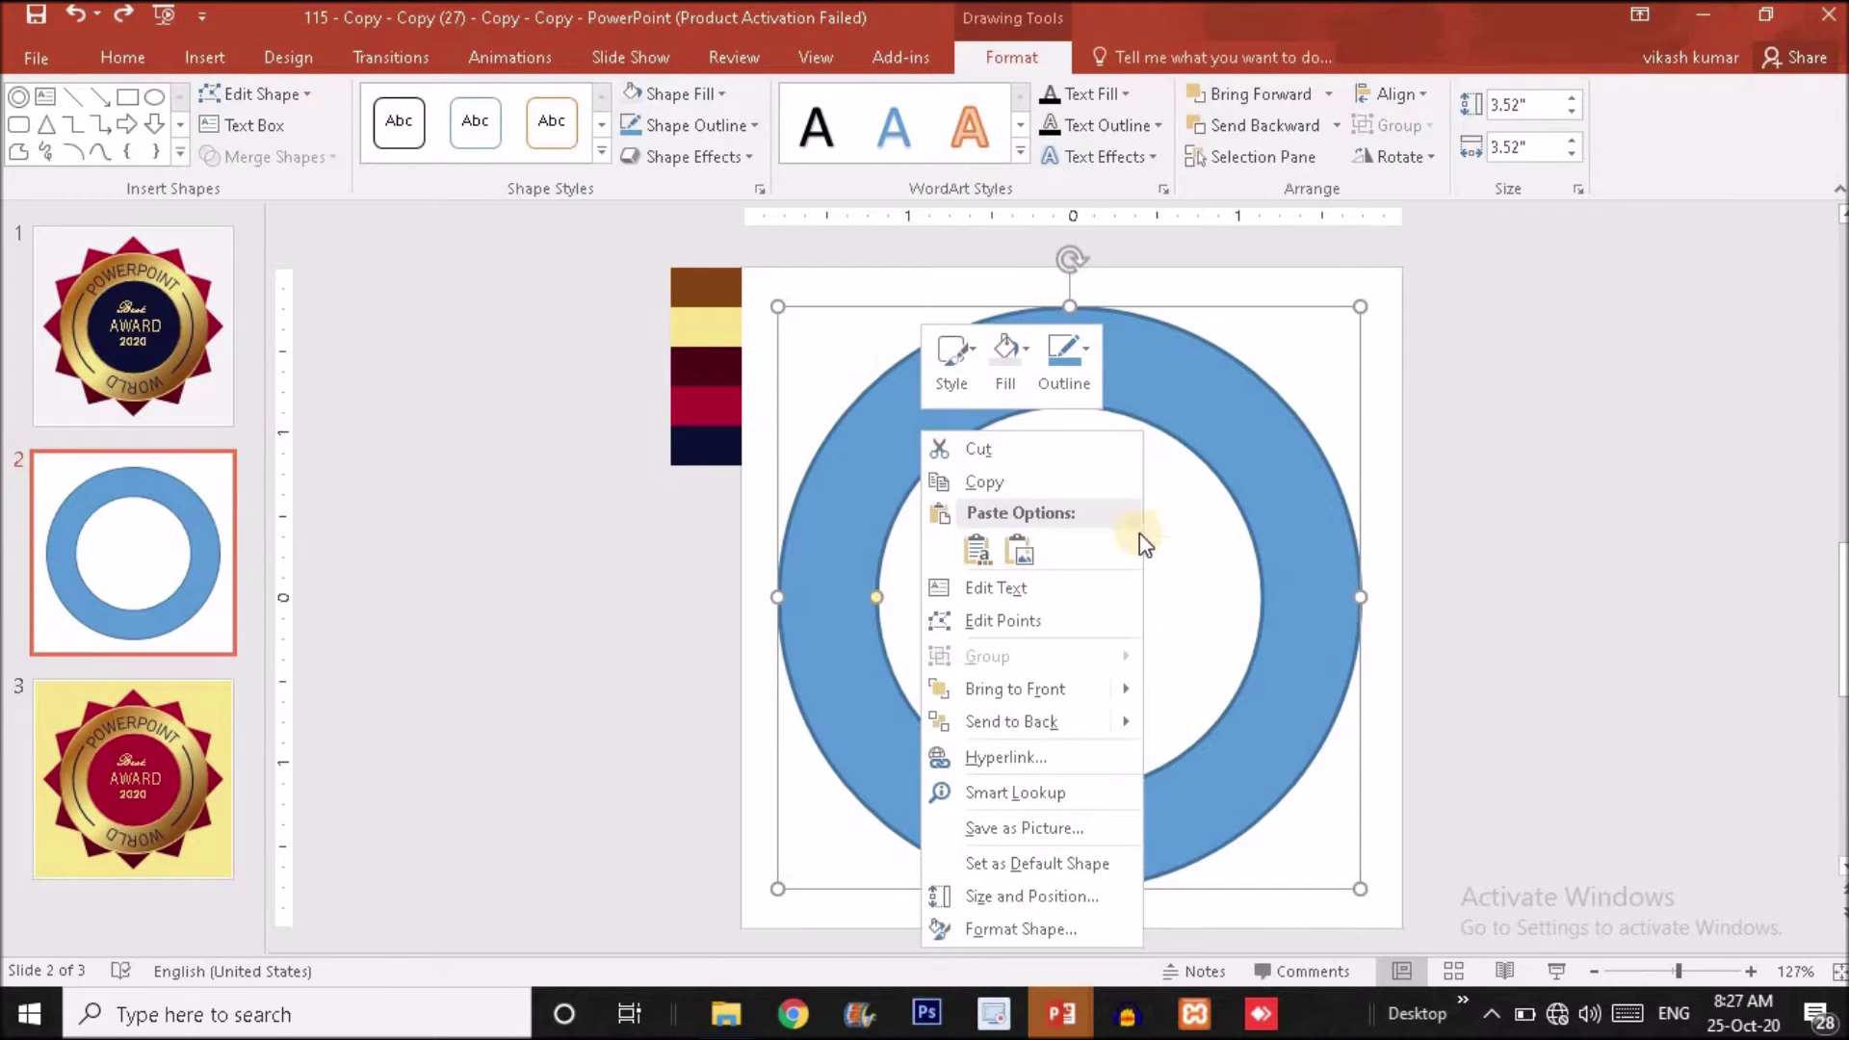
{"action": "left_click", "coordinate": [1035, 928]}
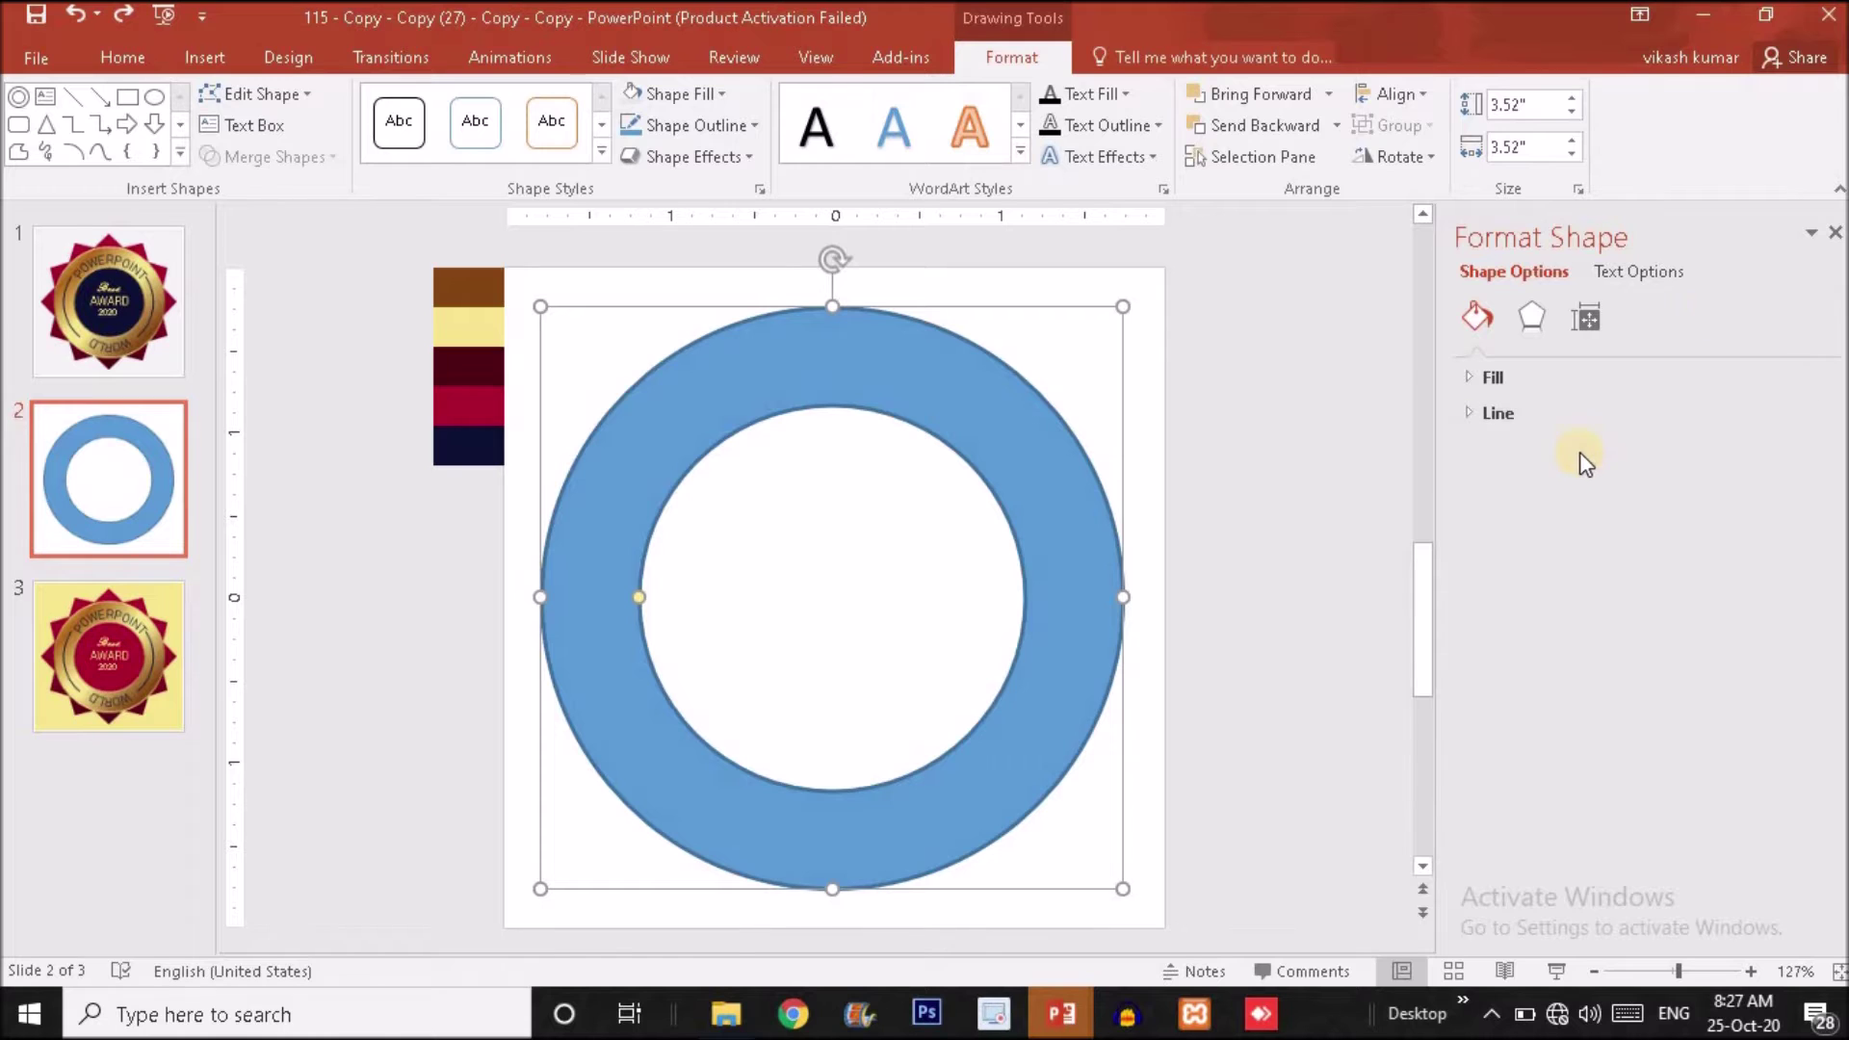
{"action": "left_click", "coordinate": [1476, 376]}
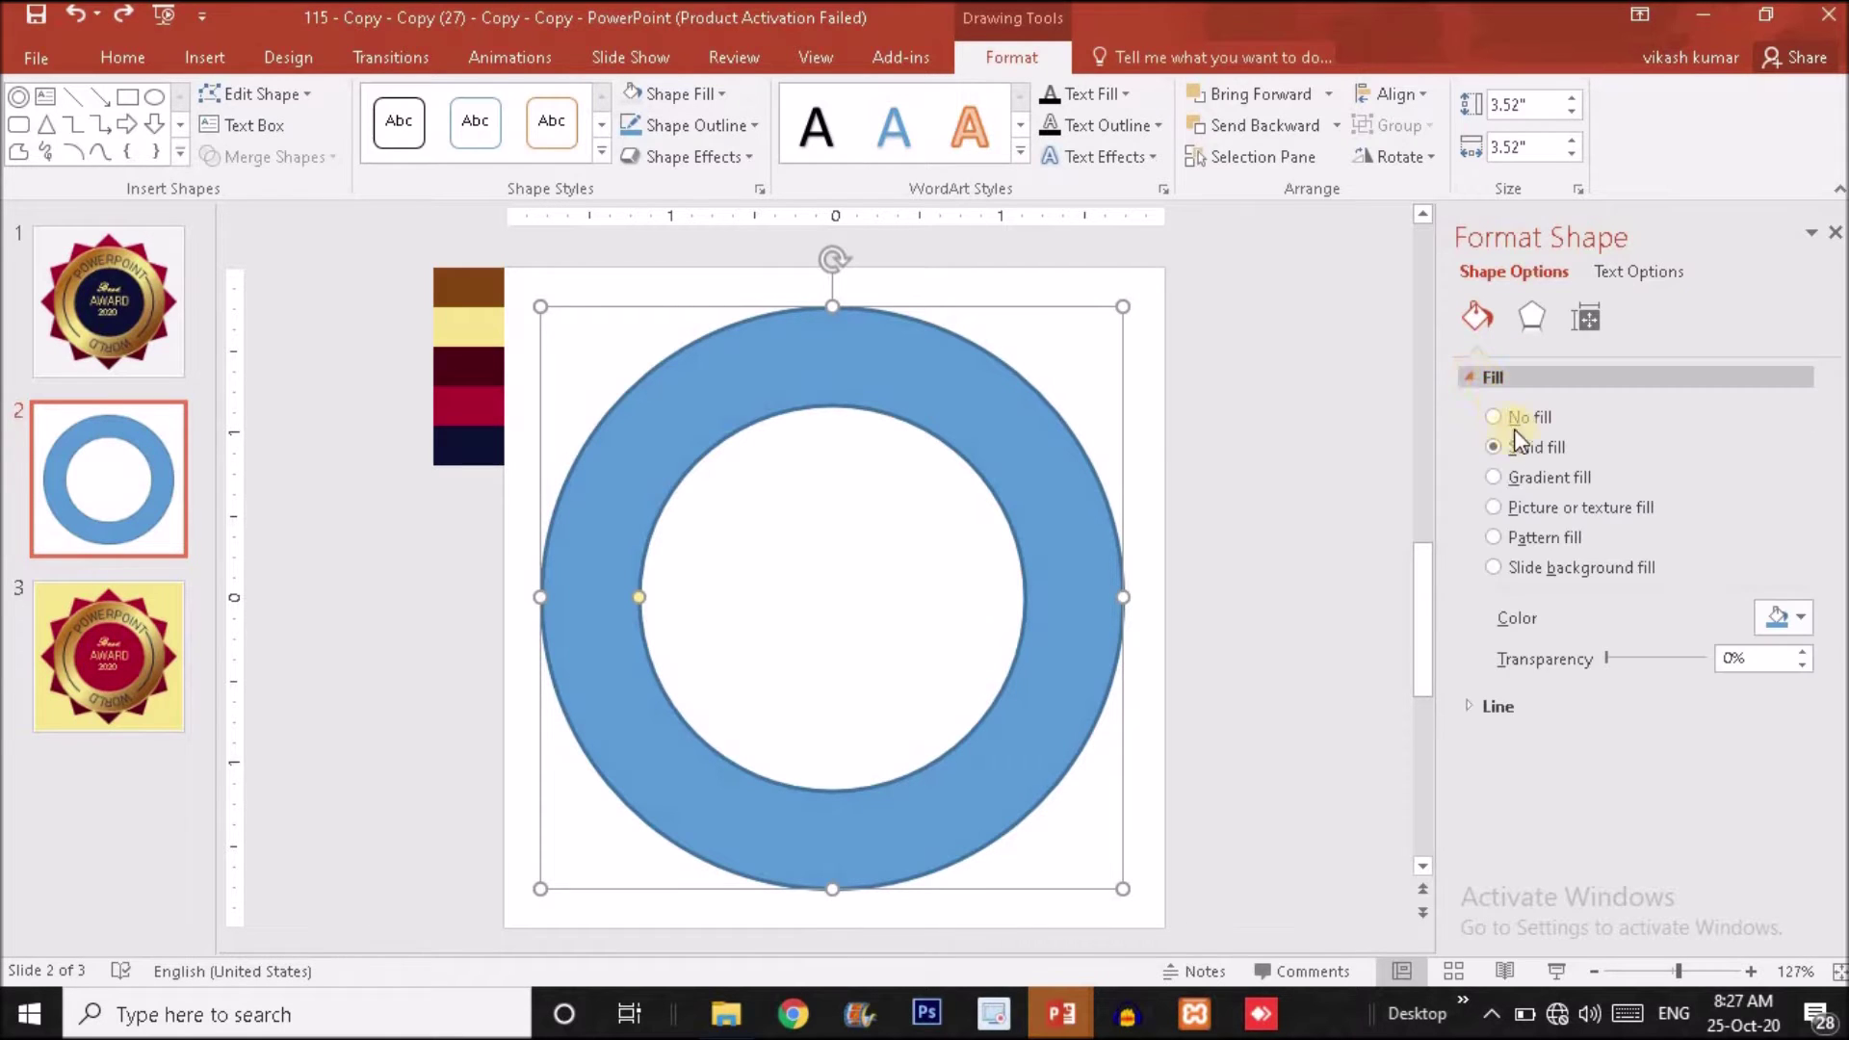
{"action": "left_click", "coordinate": [1504, 478]}
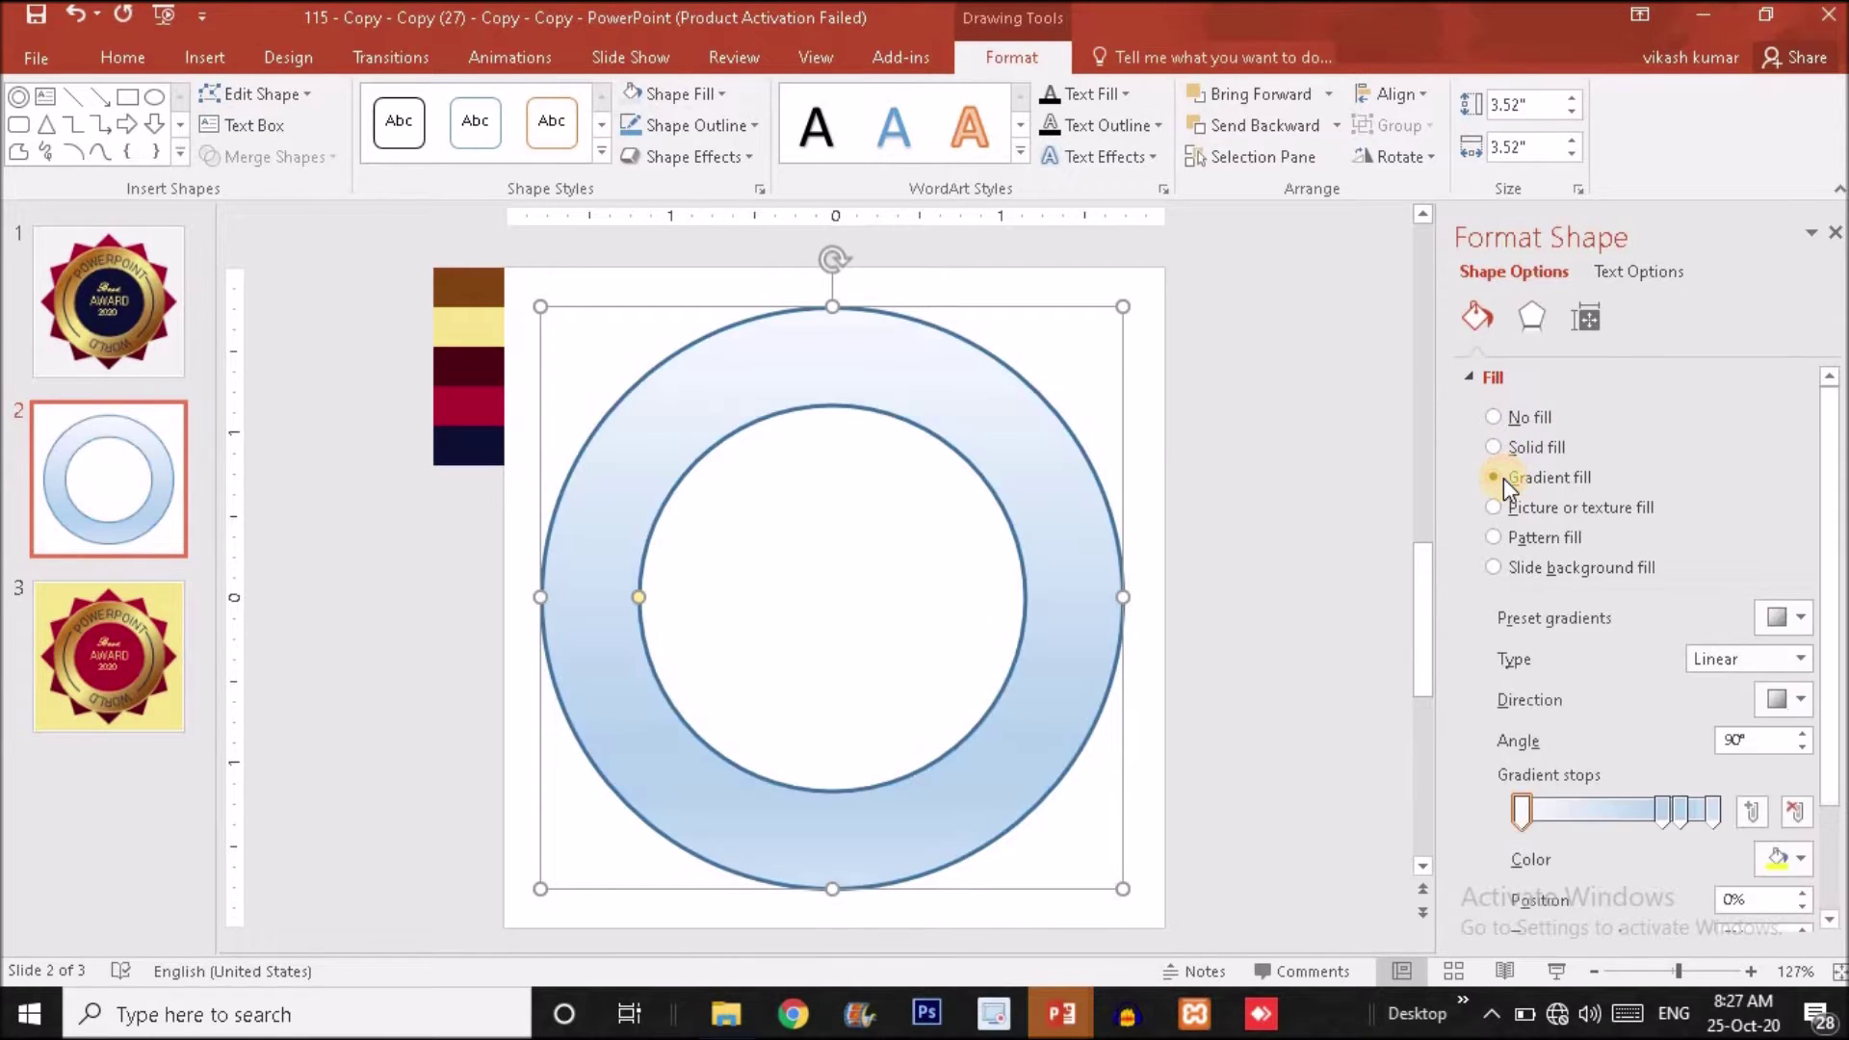
{"action": "left_click", "coordinate": [1681, 812]}
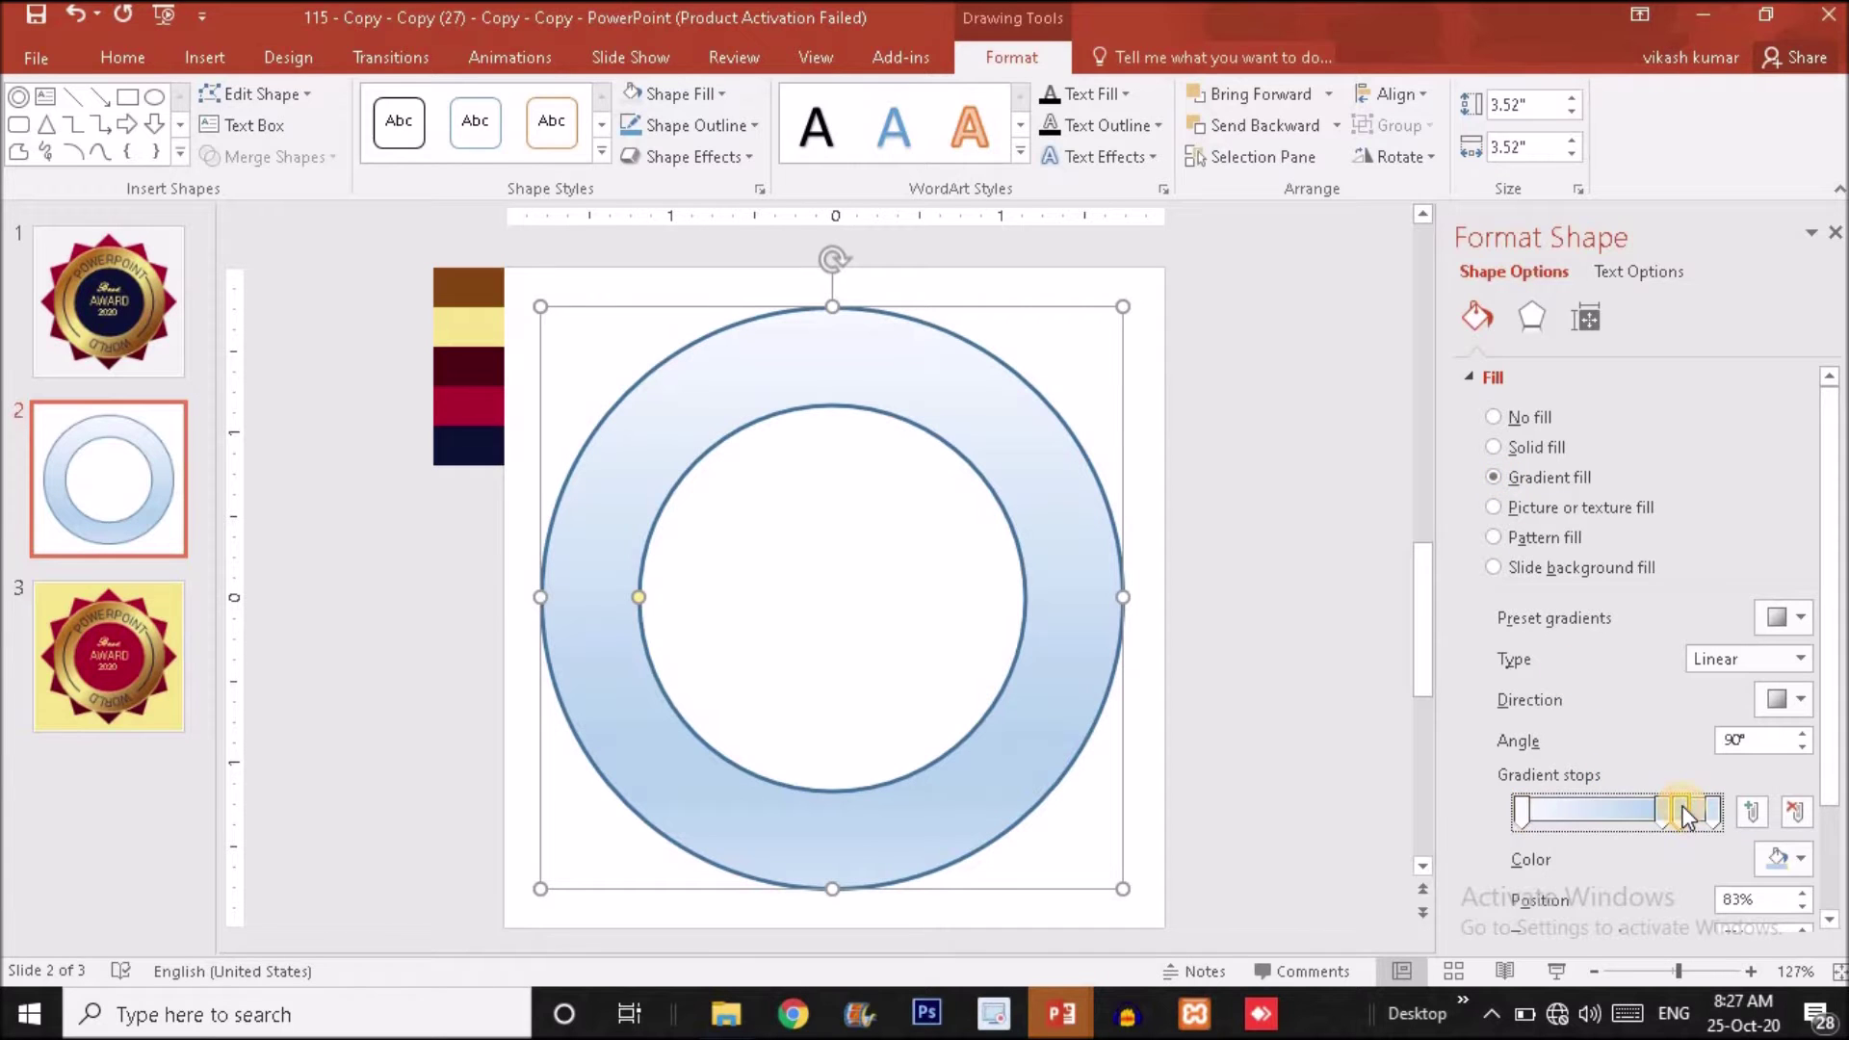
{"action": "left_click_drag", "start_coordinate": [1681, 812], "coordinate": [1692, 814]}
- Colour the donut's first gradient stop, at 0%, by sampling the brown swatch with the Eyedropper
{"action": "left_click", "coordinate": [1524, 812]}
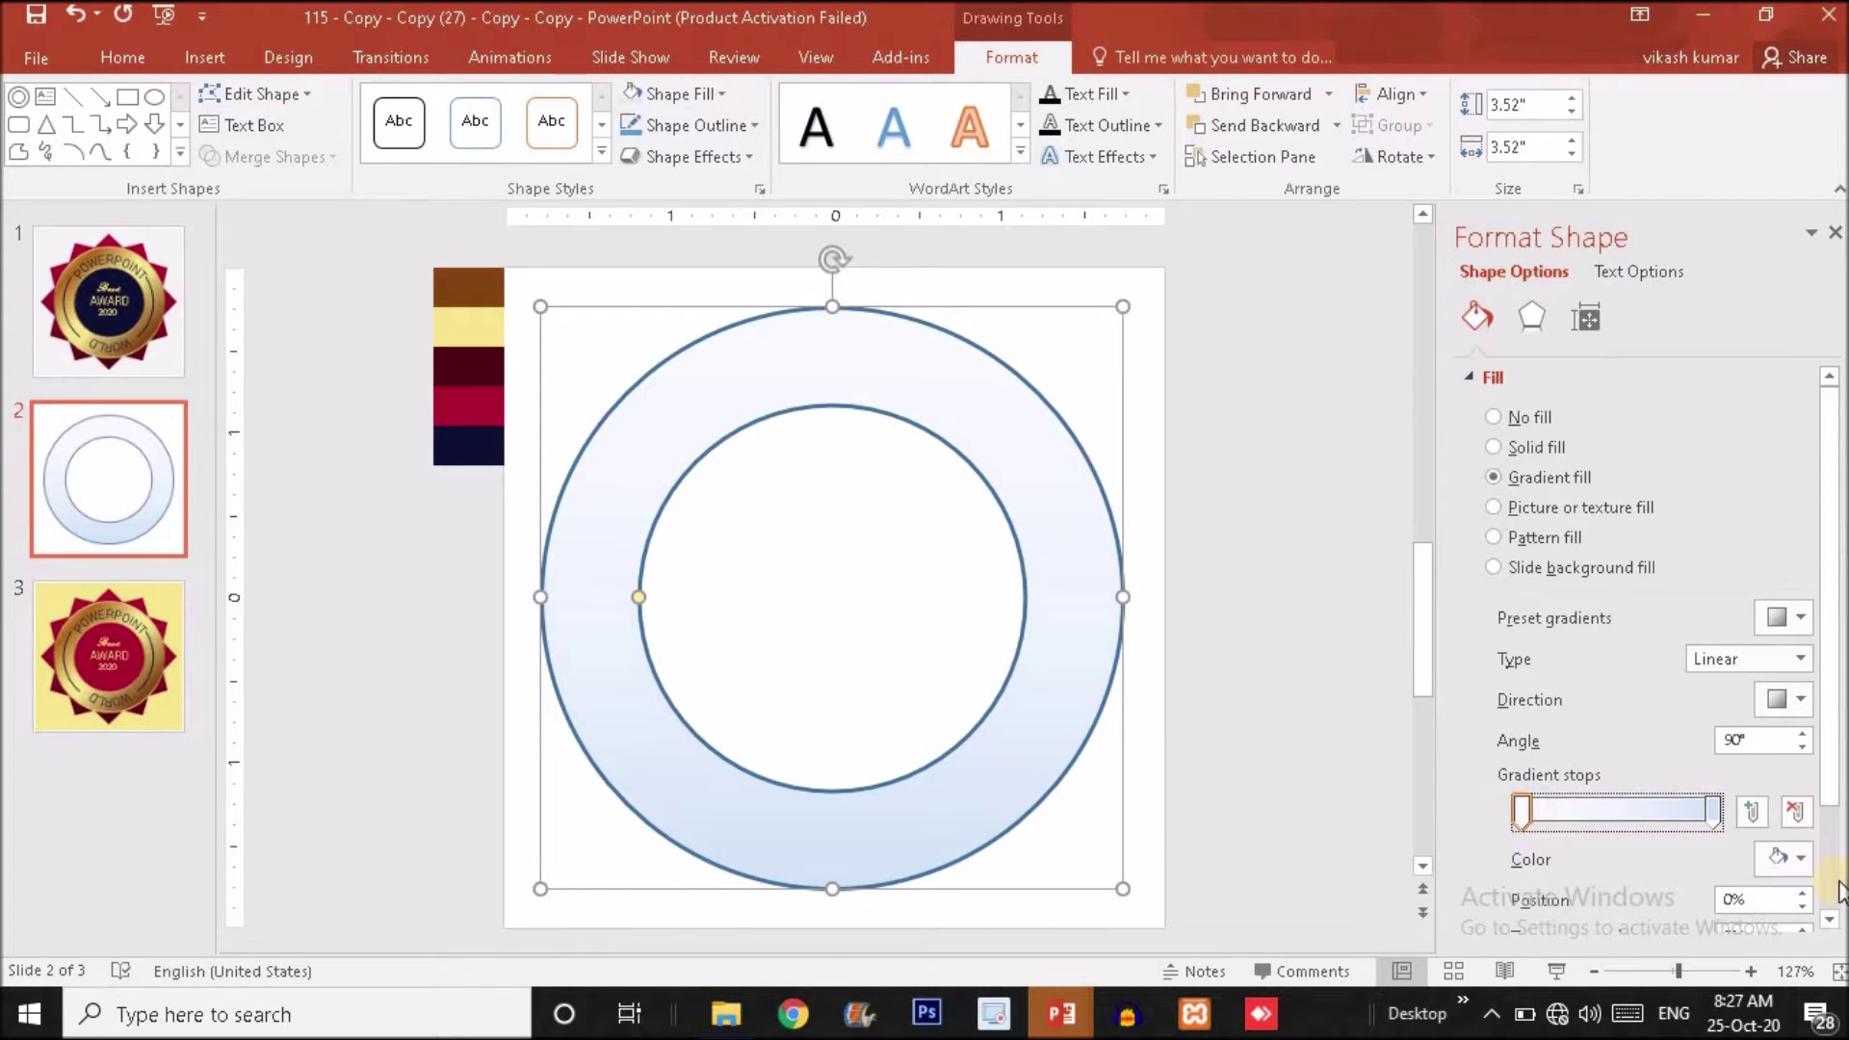
{"action": "left_click", "coordinate": [1801, 864]}
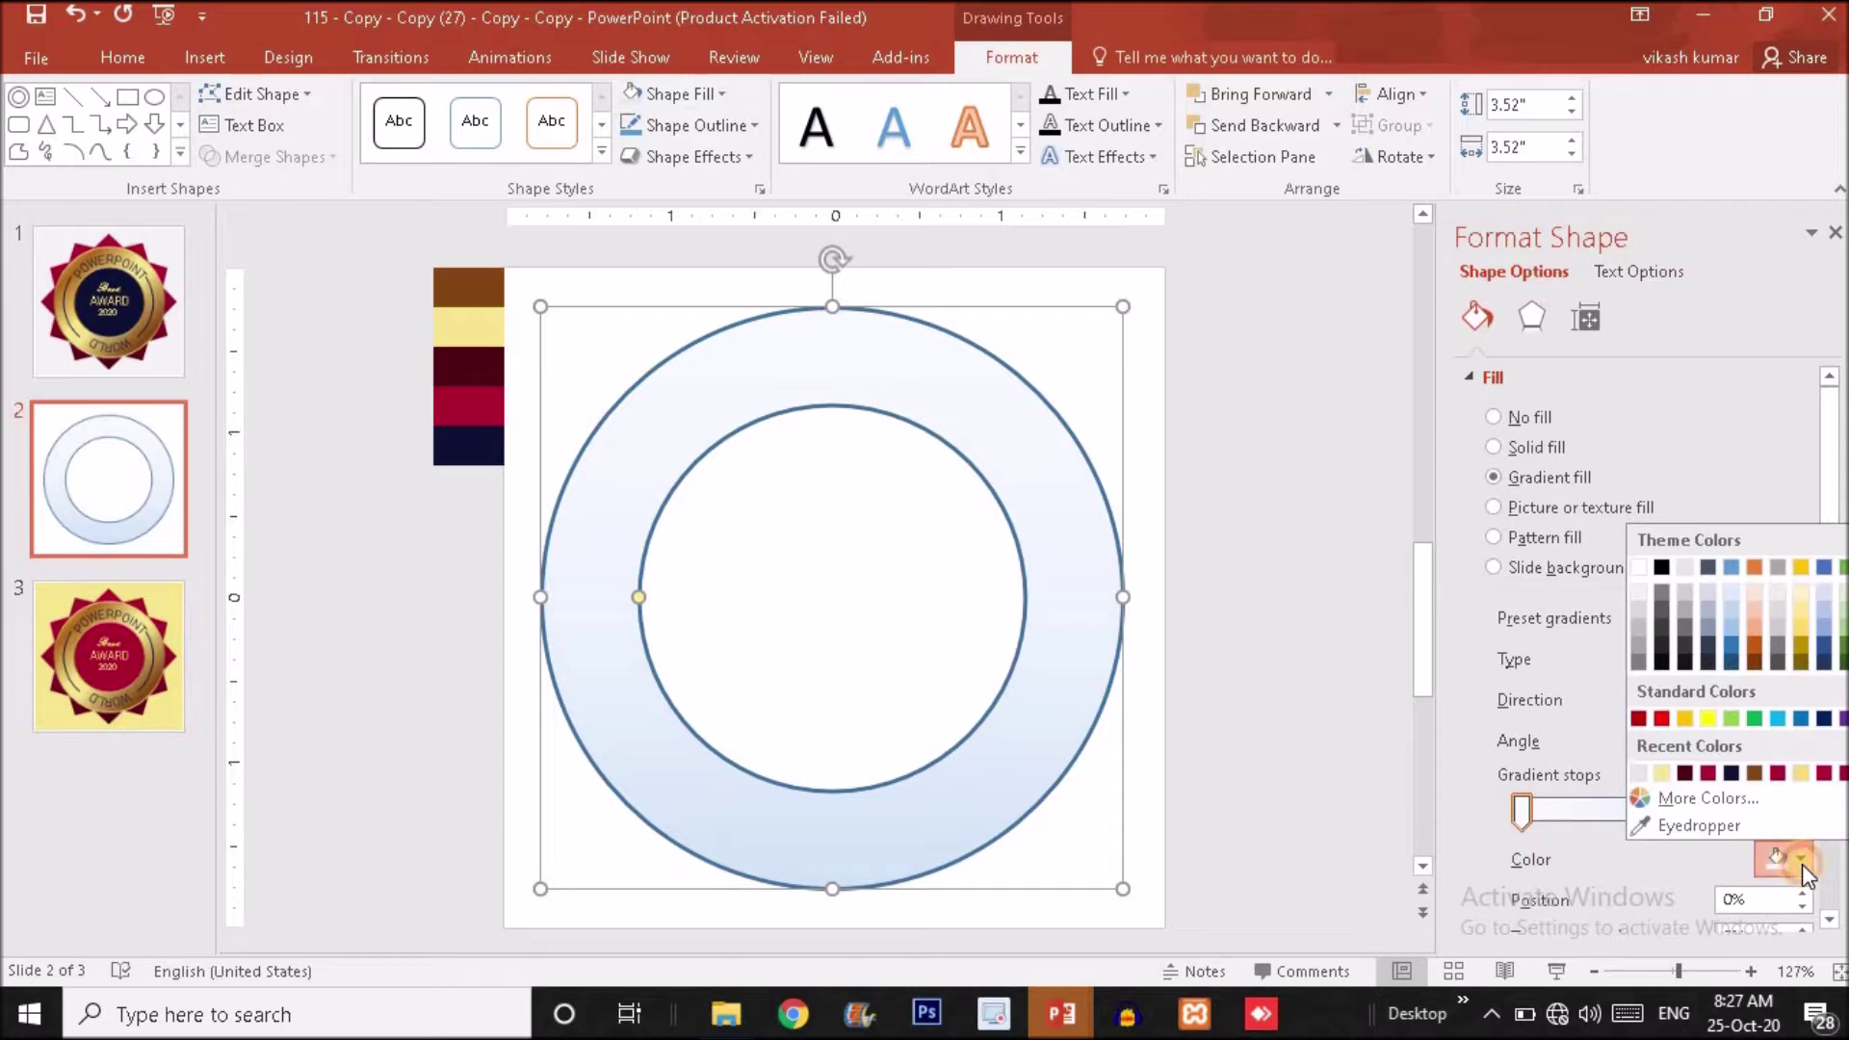
{"action": "left_click", "coordinate": [1736, 827]}
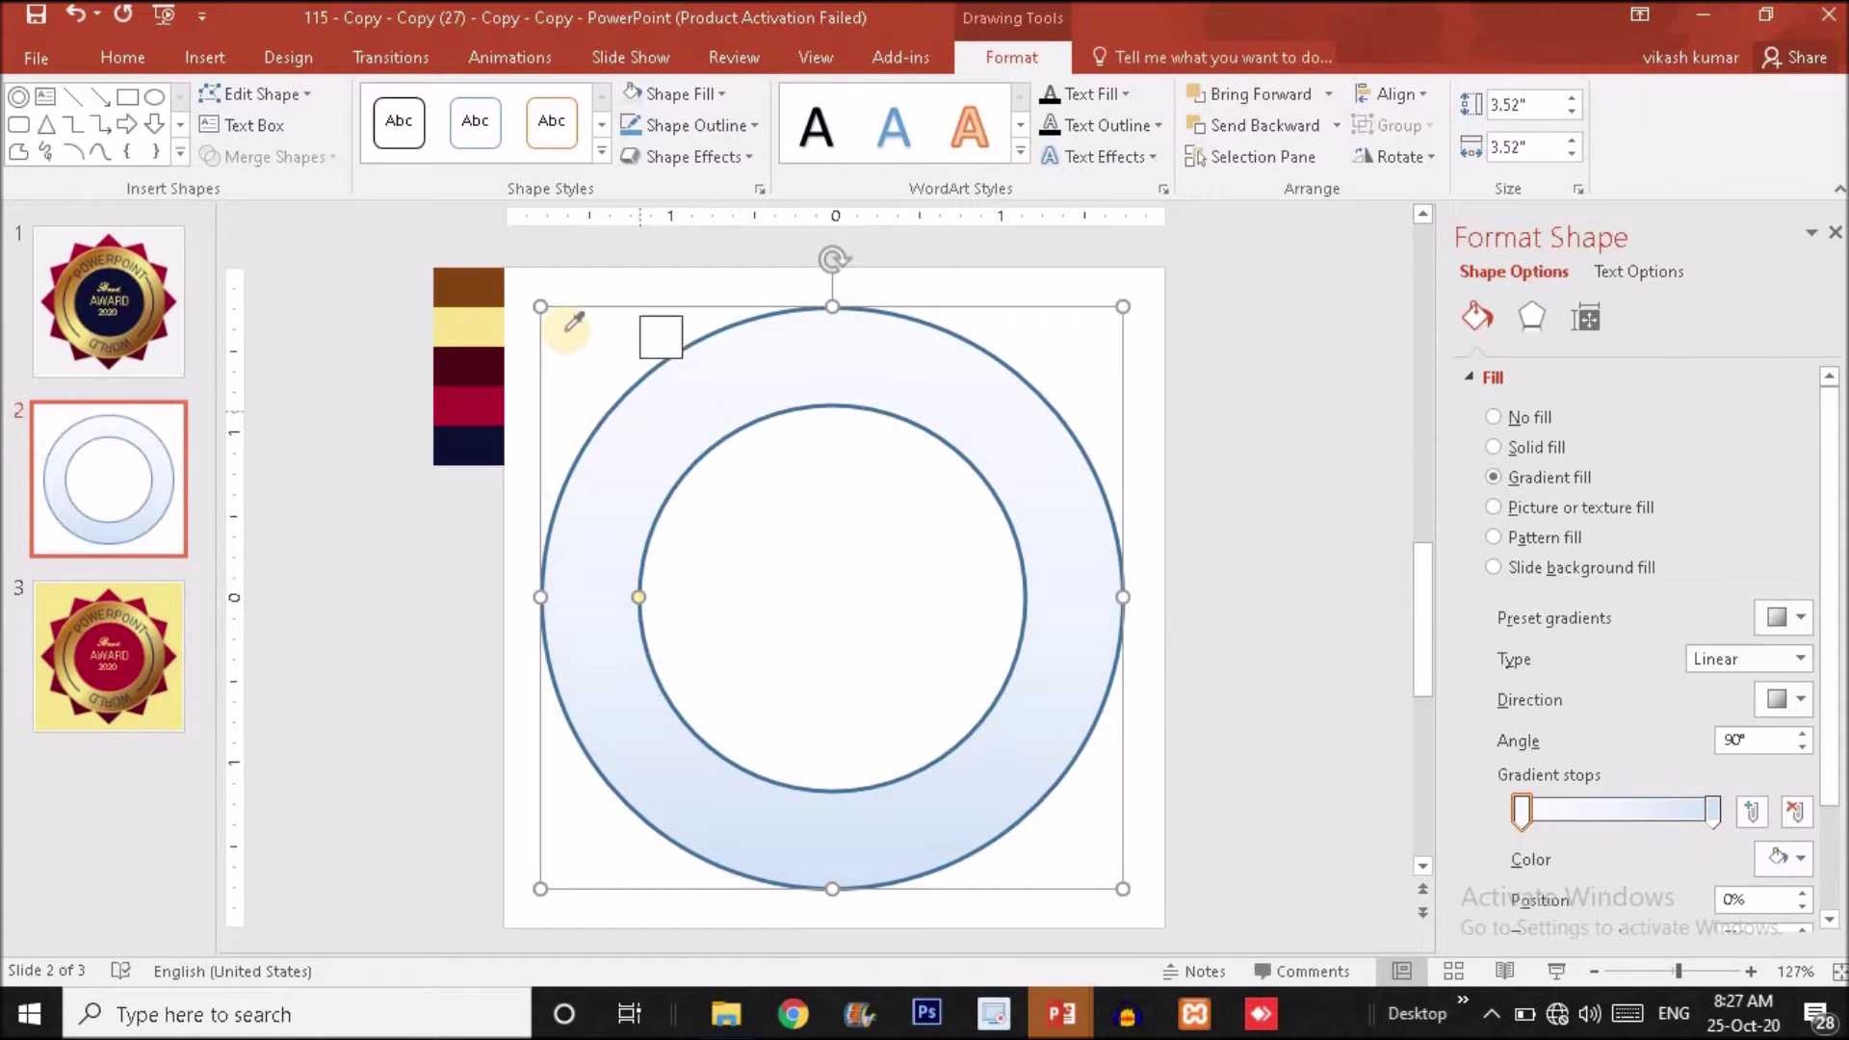
{"action": "left_click", "coordinate": [487, 280]}
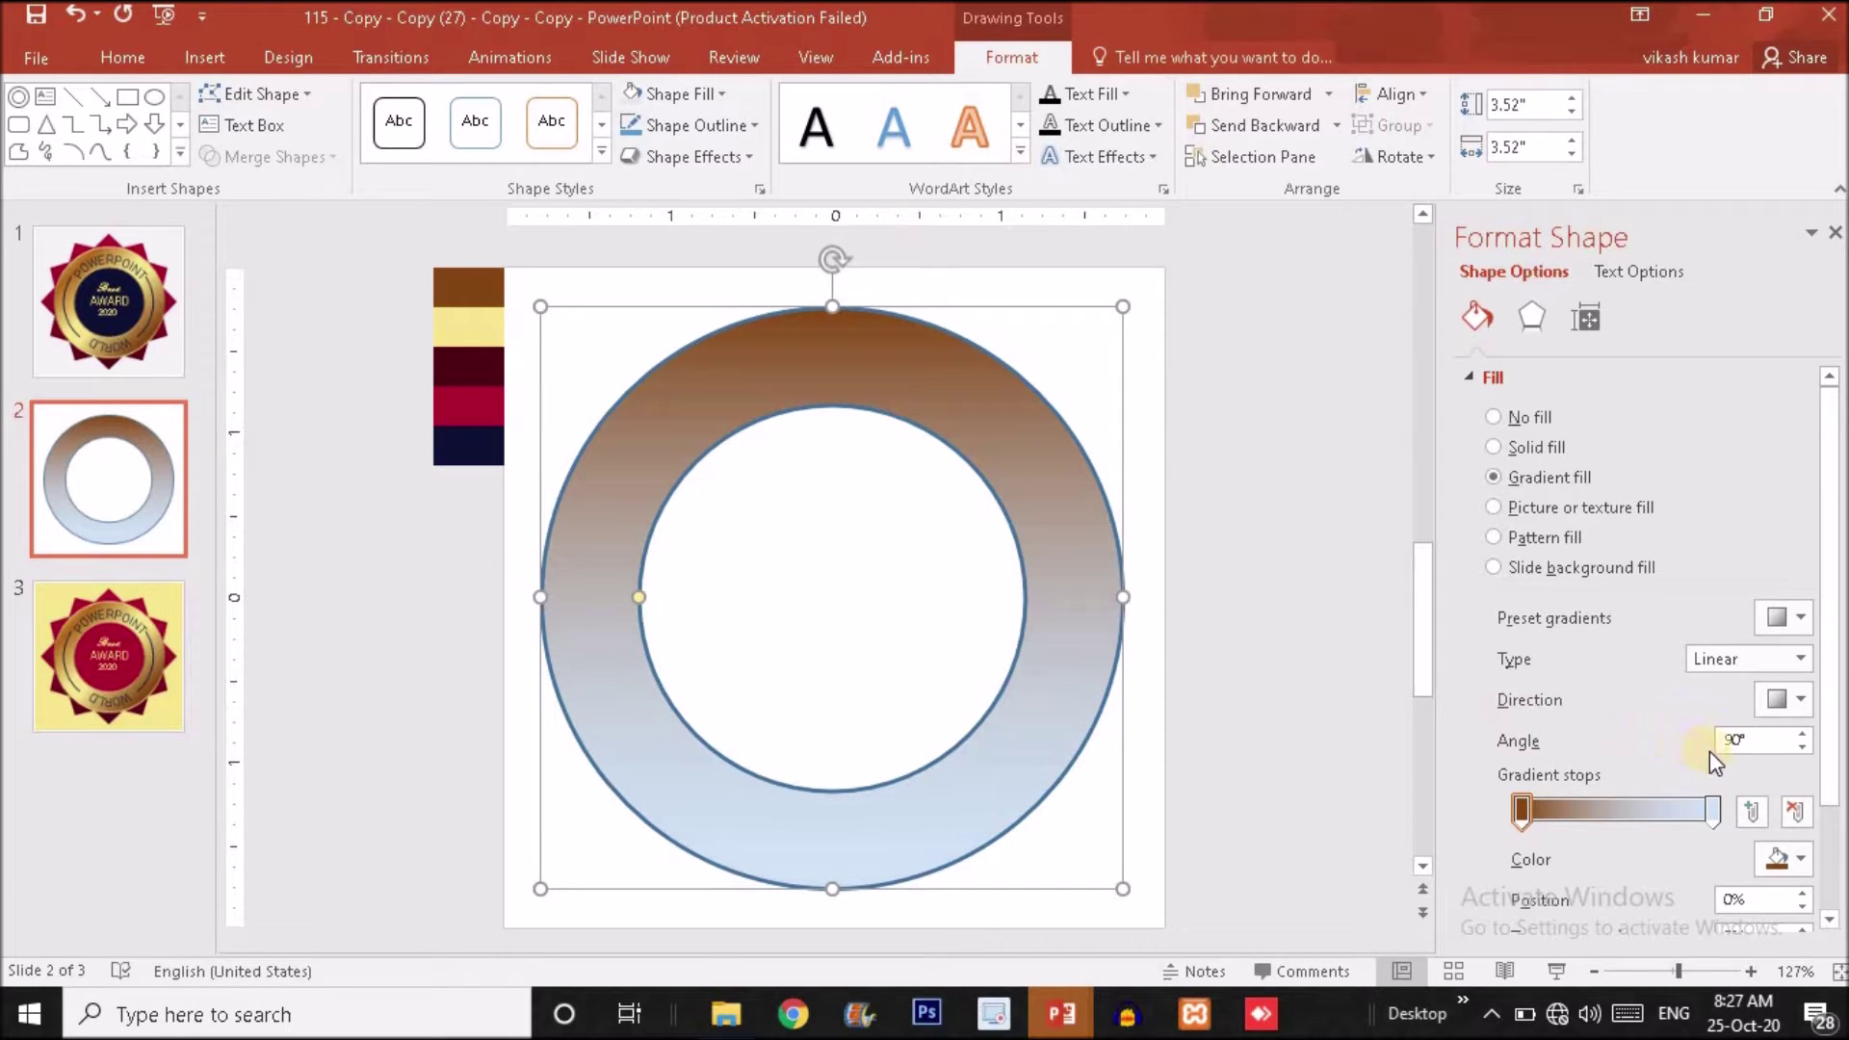
- Colour the donut's last gradient stop by sampling the pale yellow swatch and move the stop to 44%
{"action": "left_click", "coordinate": [1717, 811]}
{"action": "left_click", "coordinate": [1805, 853]}
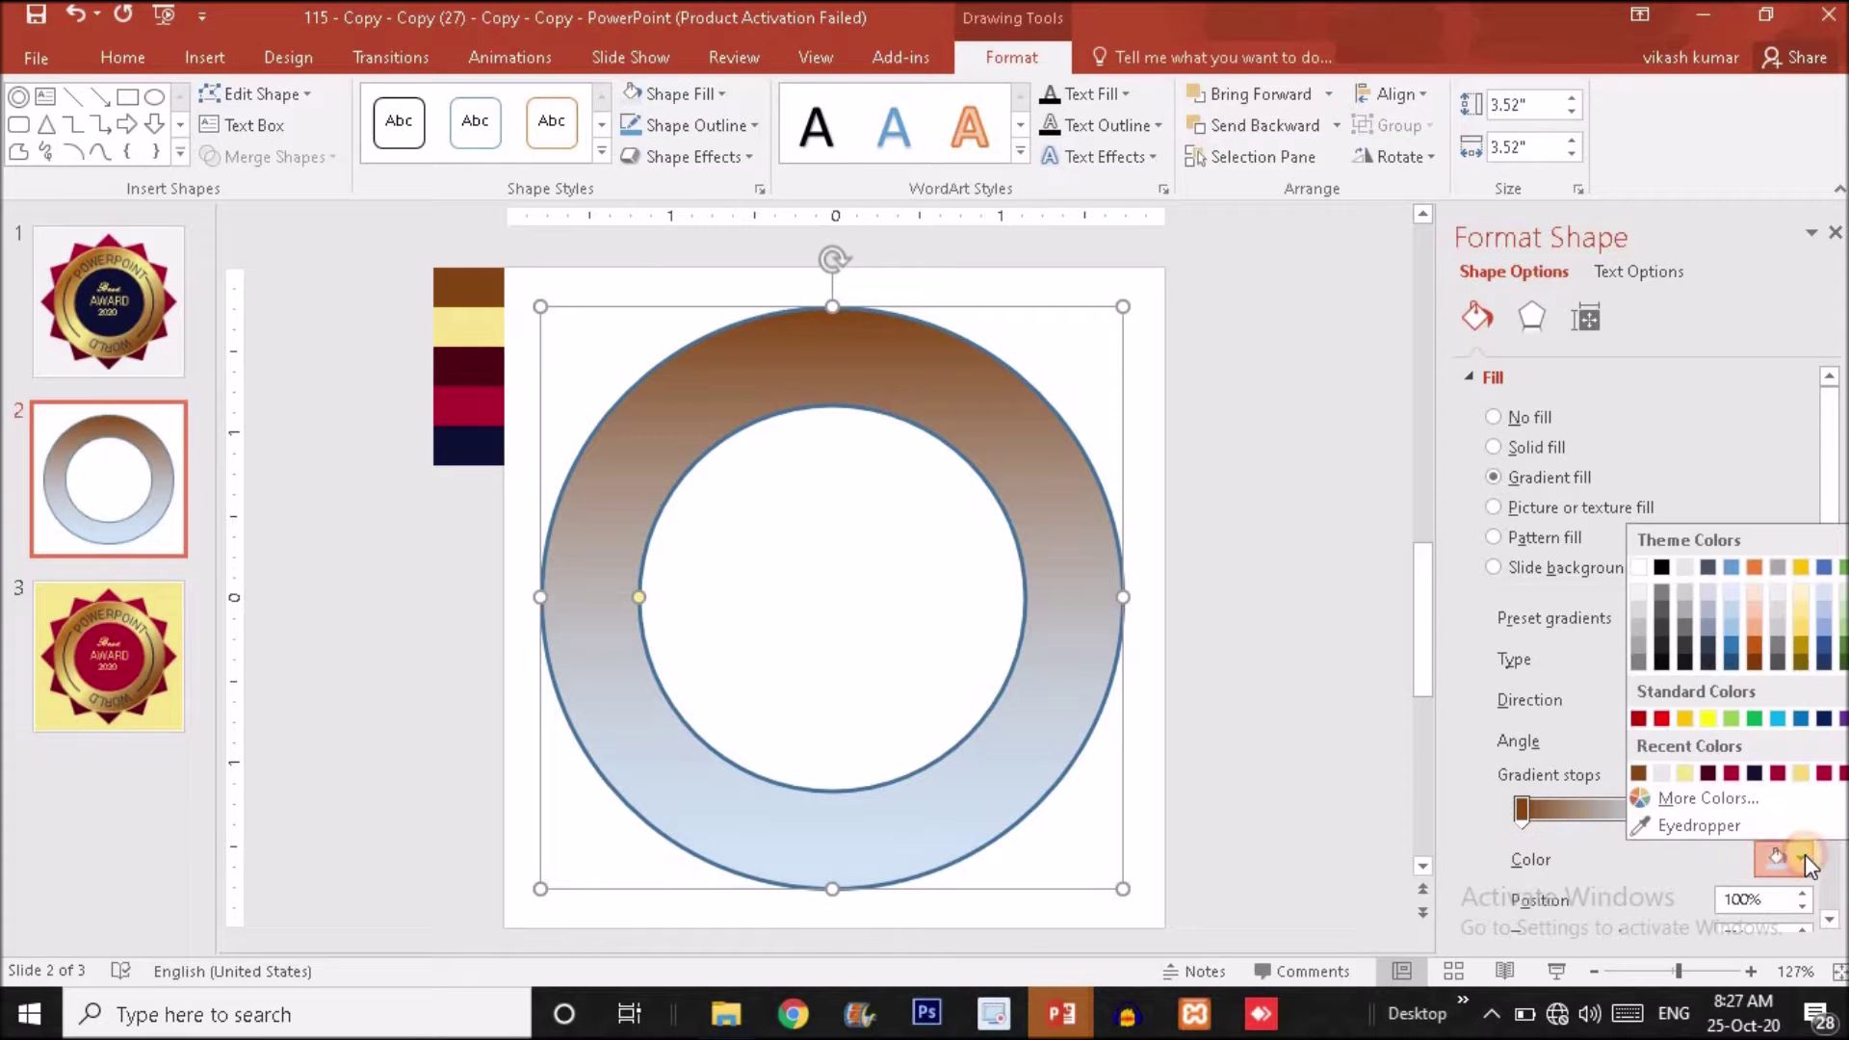
{"action": "left_click", "coordinate": [1769, 834]}
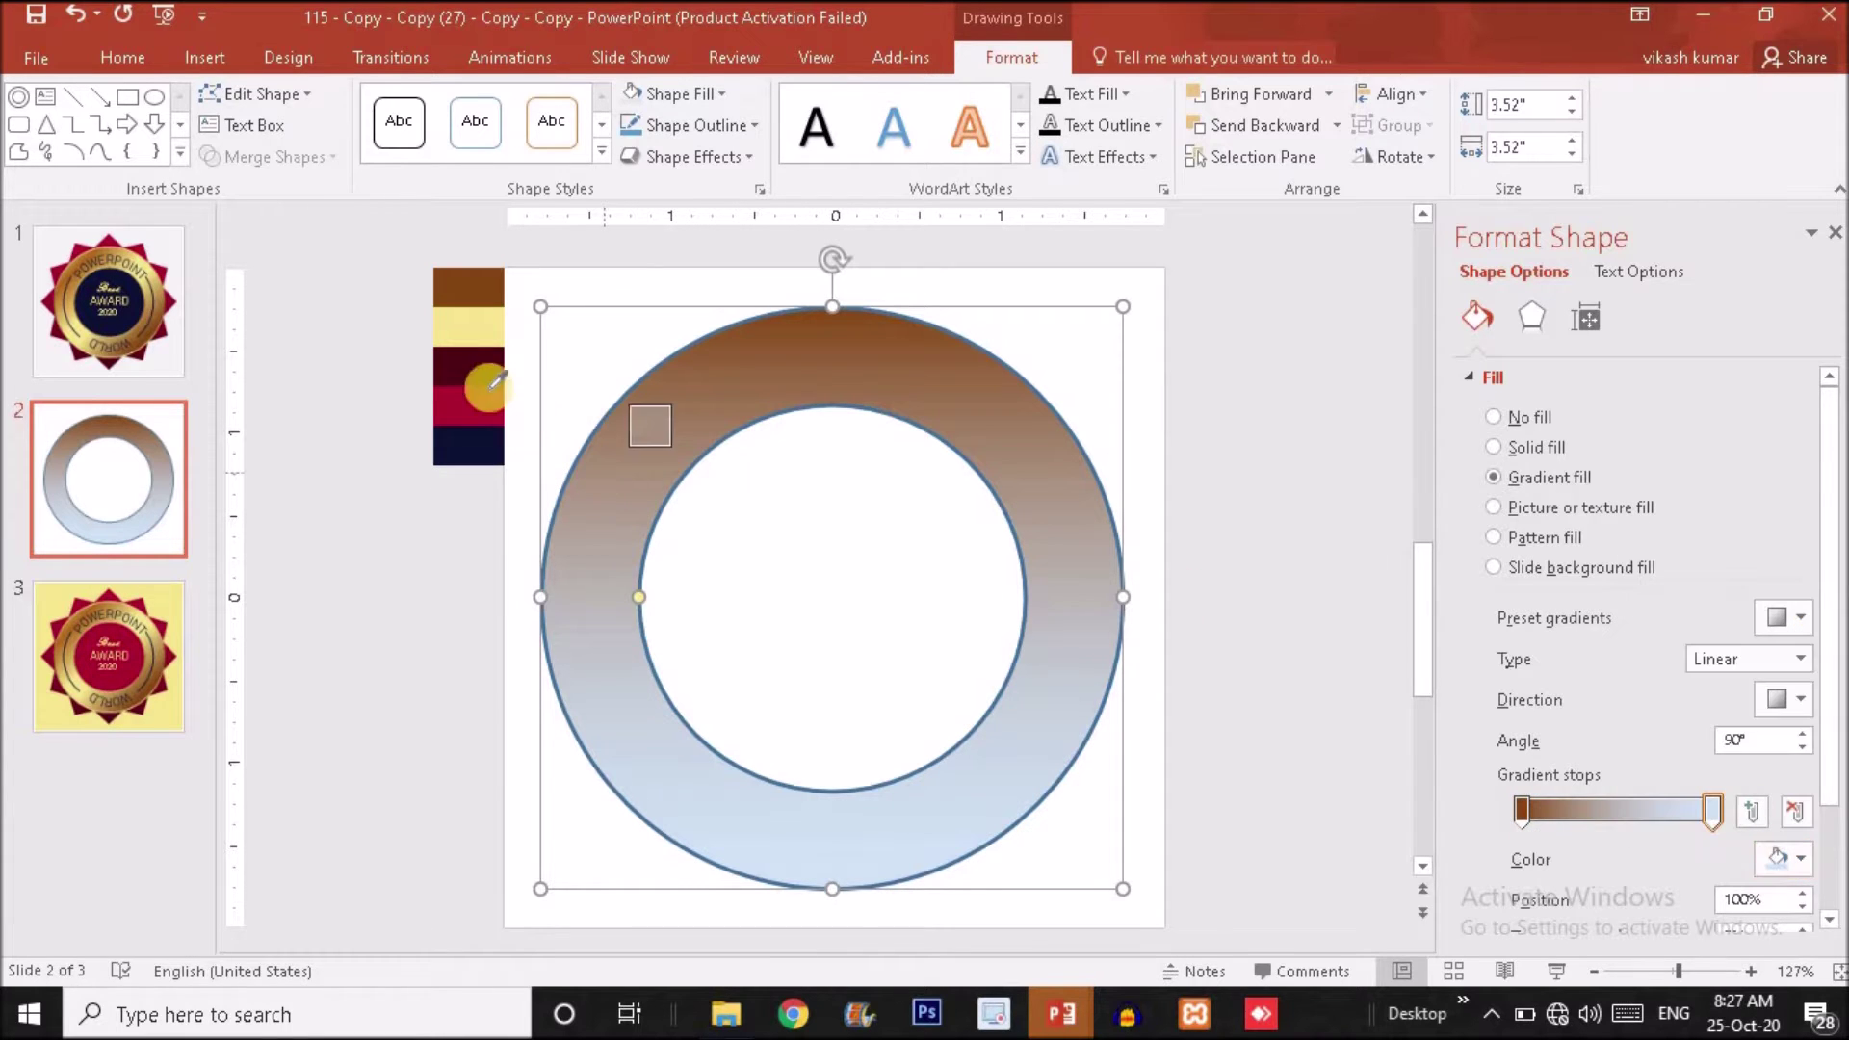
{"action": "left_click", "coordinate": [484, 327]}
{"action": "left_click_drag", "start_coordinate": [1713, 813], "coordinate": [1605, 811]}
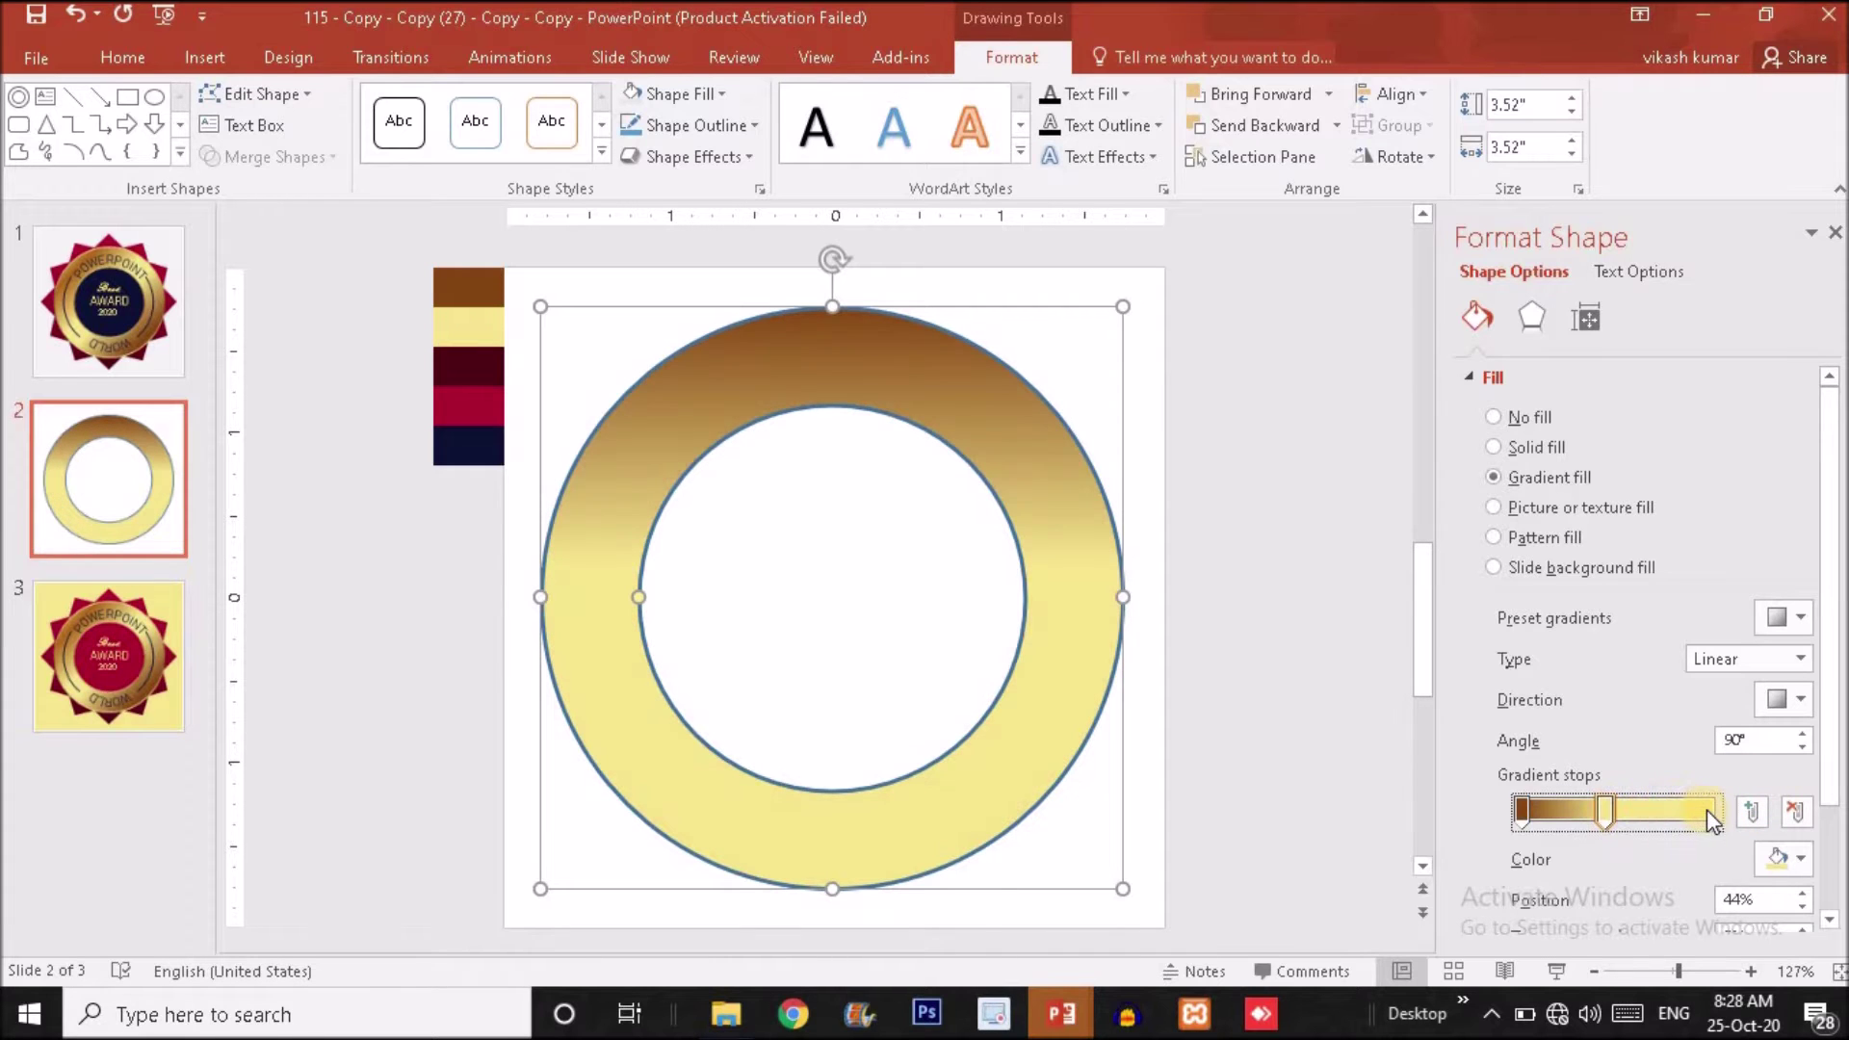
- Add a third gradient stop to the donut's fill at 96% and colour it brown
{"action": "left_click", "coordinate": [1707, 809]}
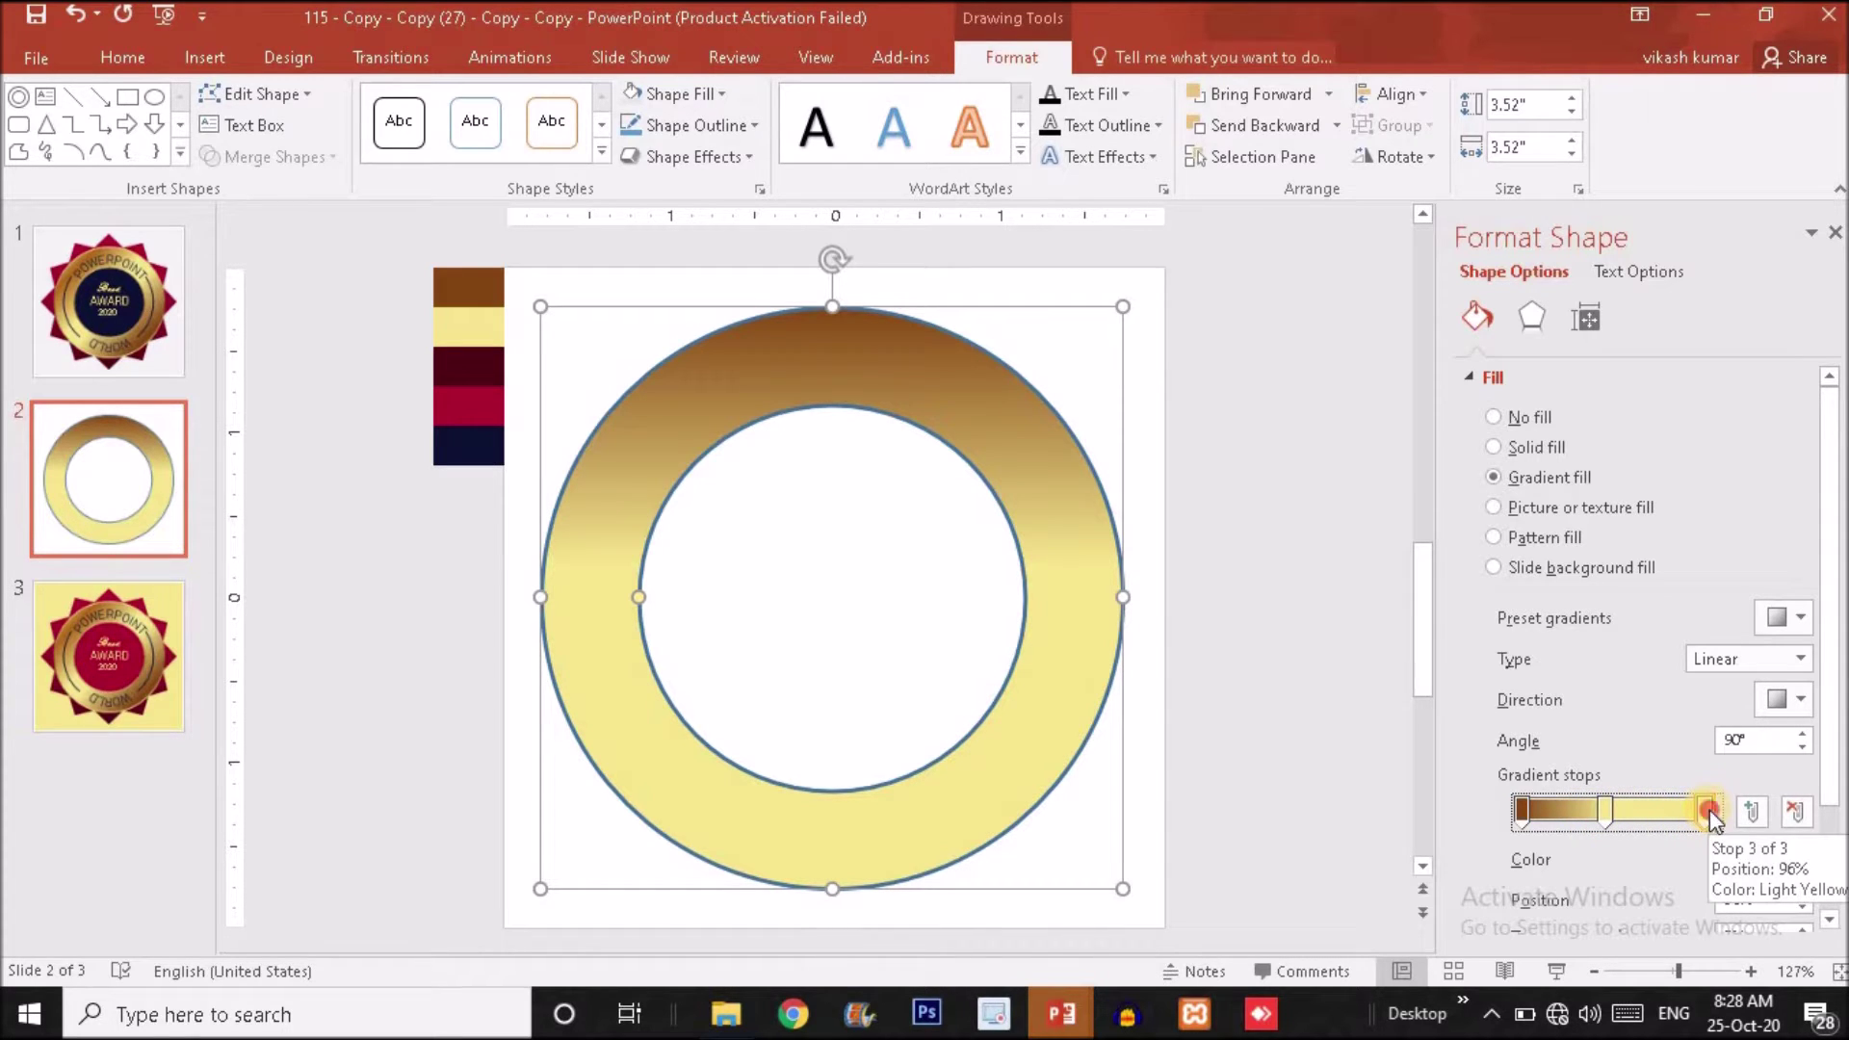
{"action": "left_click", "coordinate": [1801, 862]}
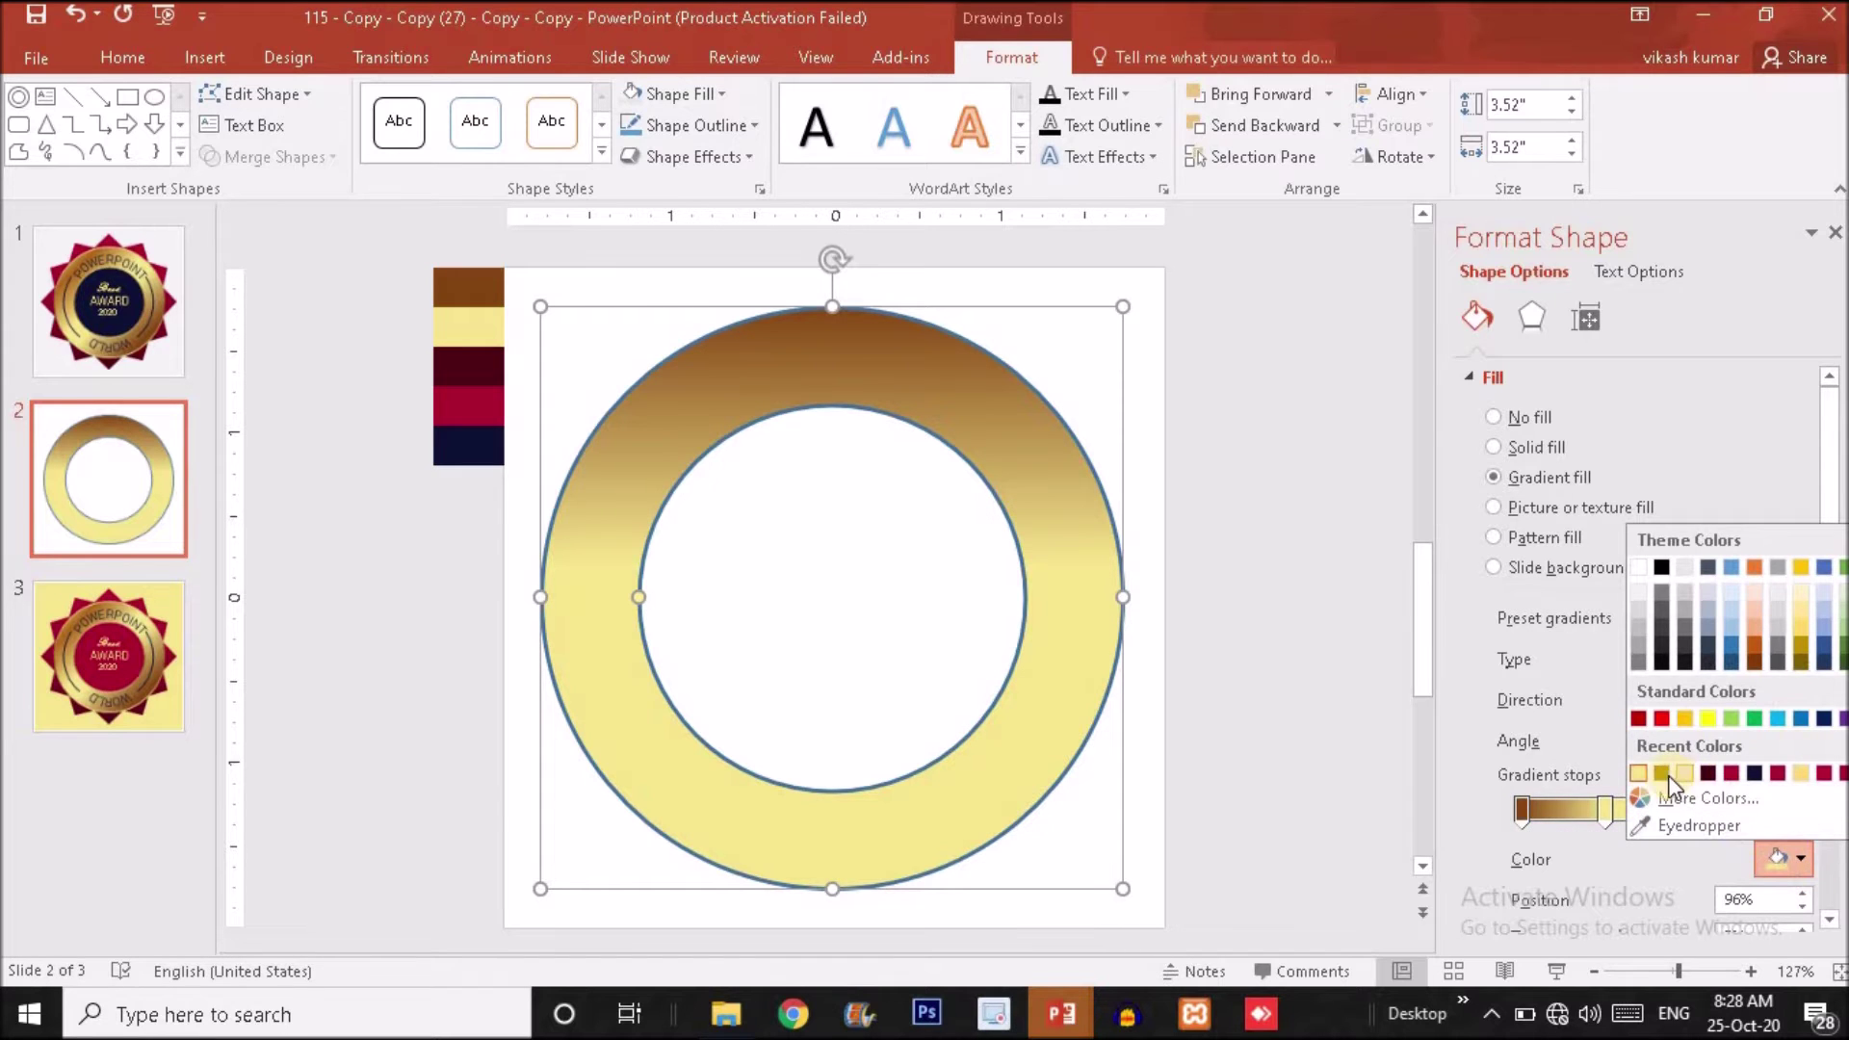
{"action": "left_click", "coordinate": [1662, 774]}
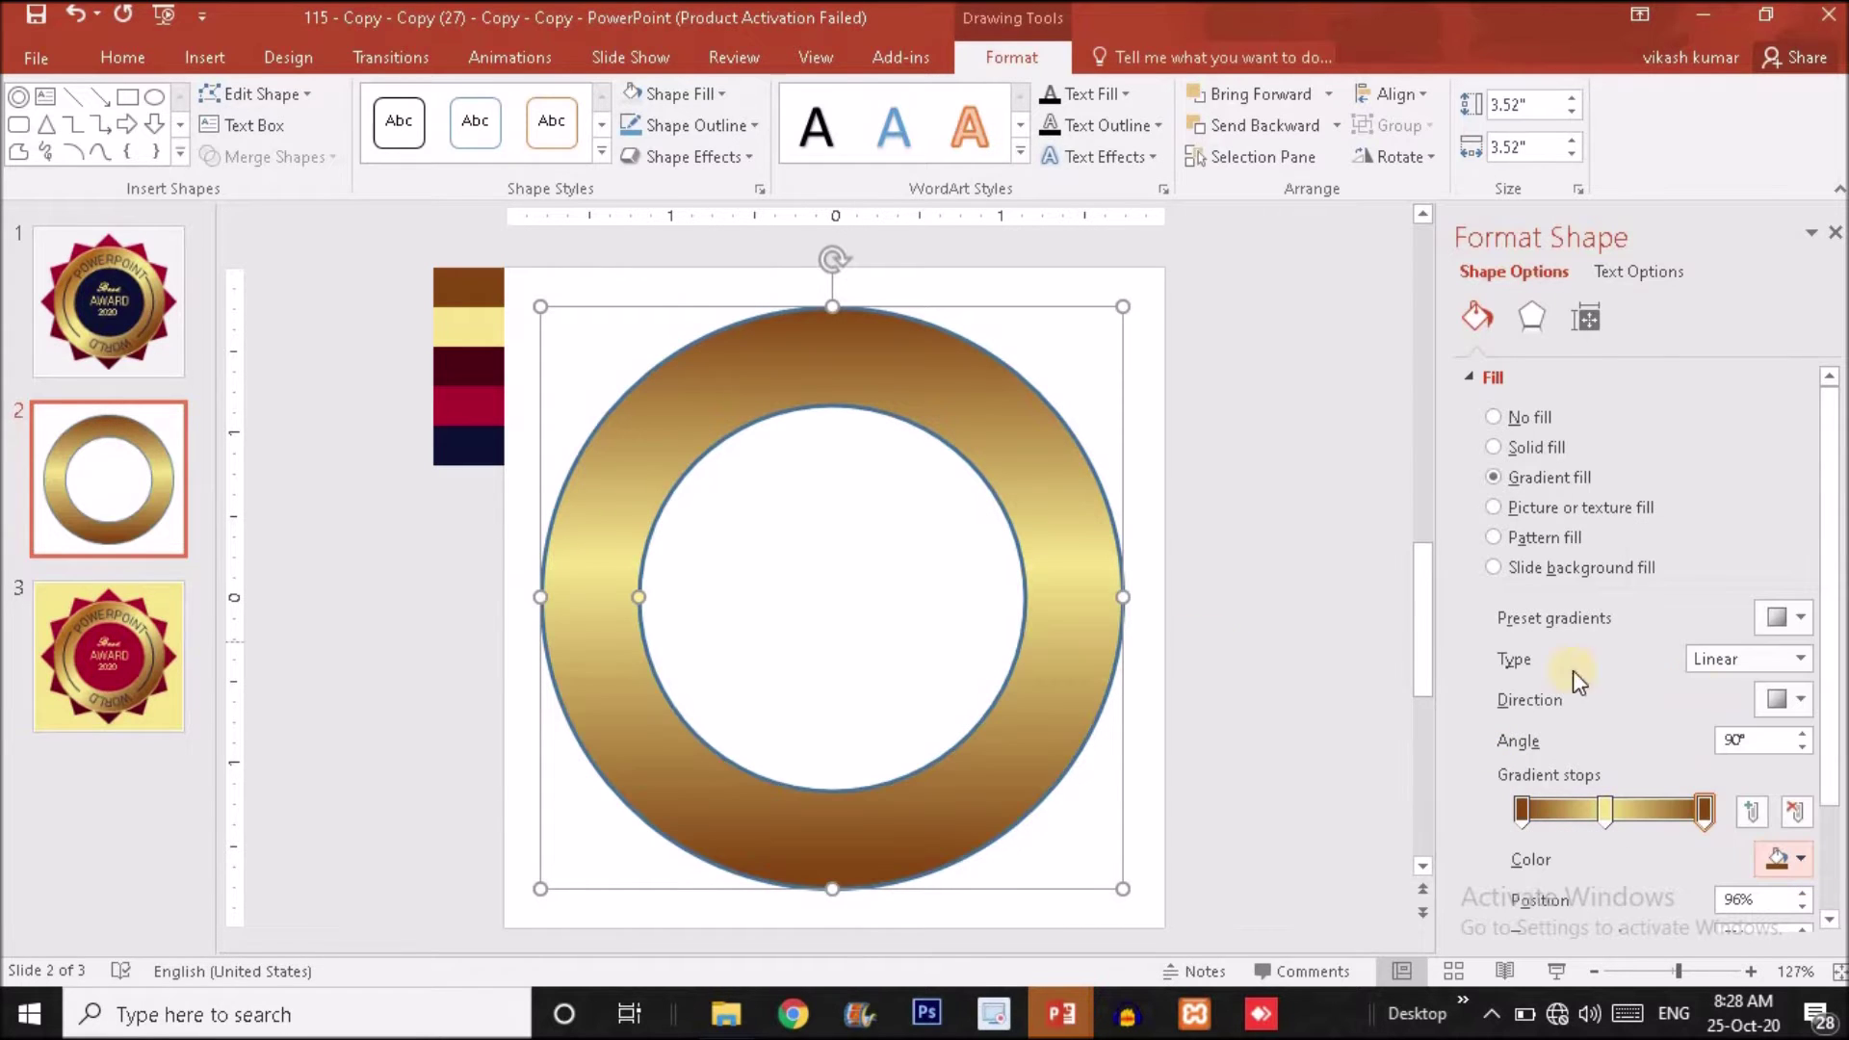
- Run the donut's fill gradient diagonally at 45° and rebalance its stops, moving the first brown stop to 10% and centring the yellow one
{"action": "left_click", "coordinate": [1801, 699]}
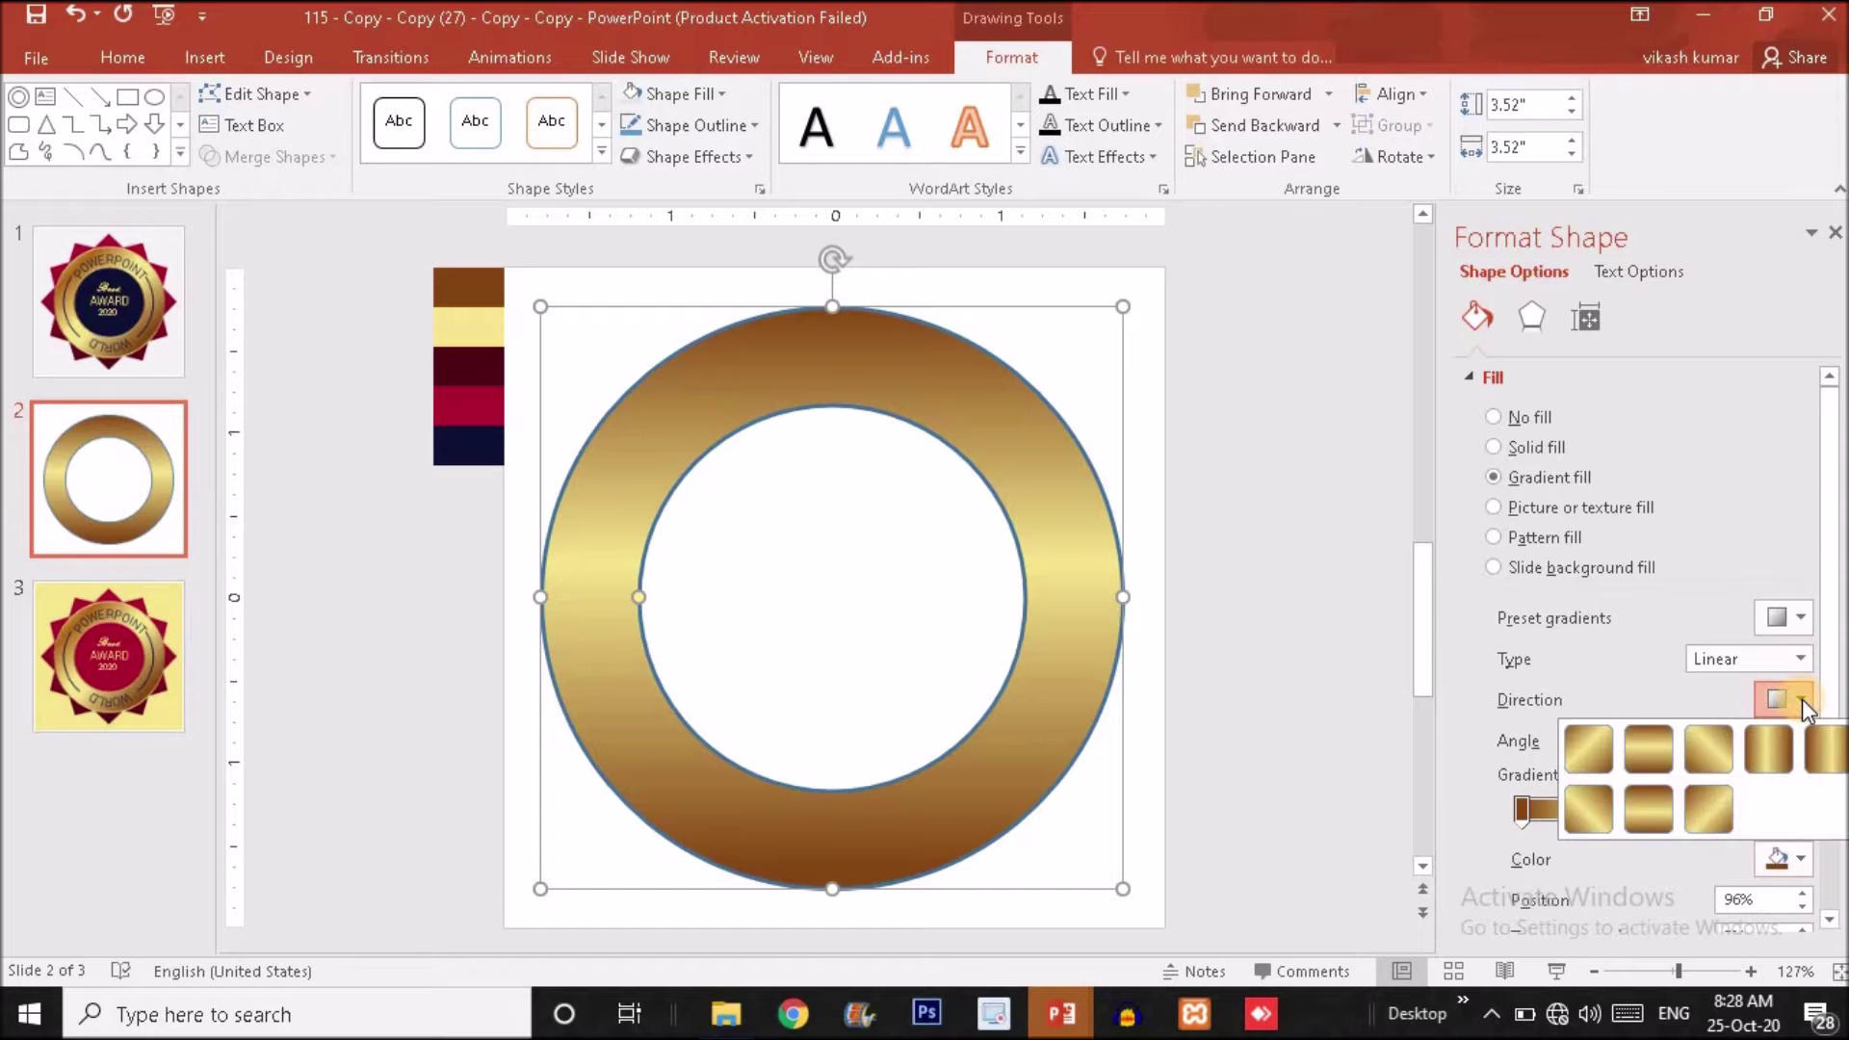
{"action": "left_click", "coordinate": [1587, 753]}
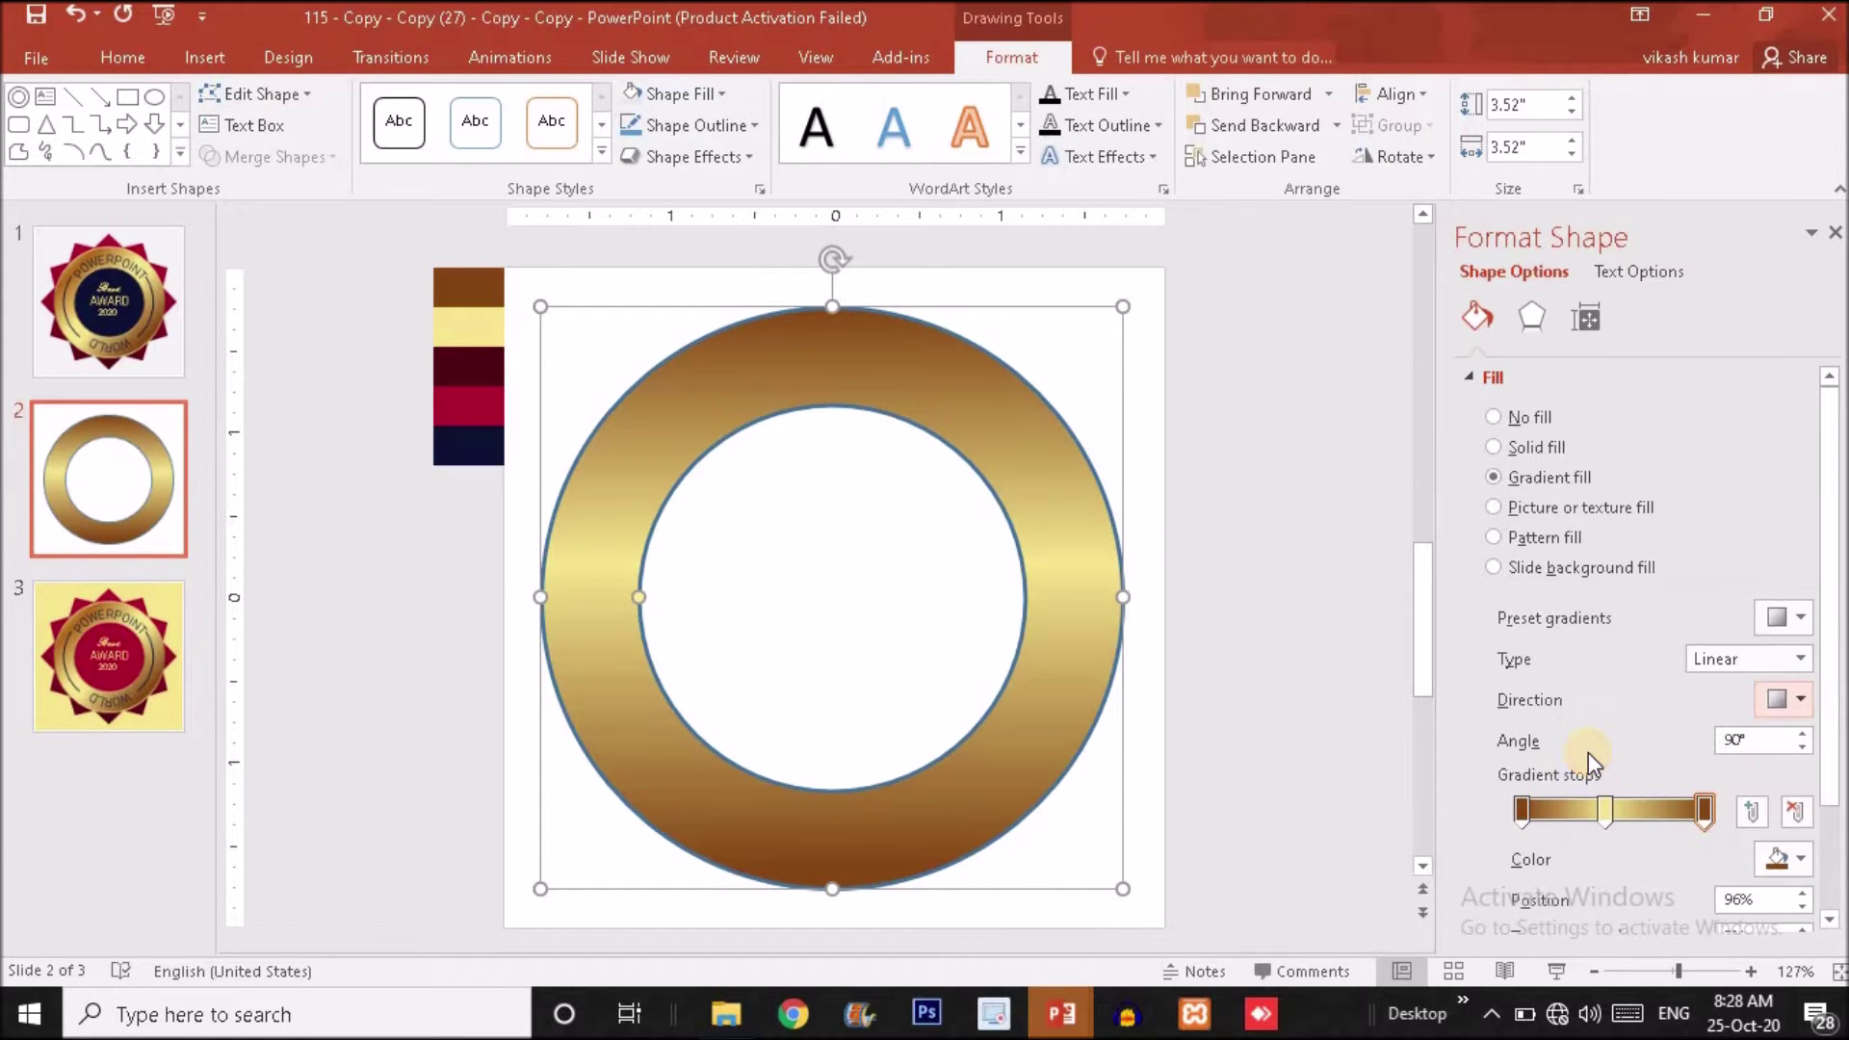
{"action": "left_click", "coordinate": [1608, 813]}
{"action": "left_click_drag", "start_coordinate": [1618, 812], "coordinate": [1697, 814]}
{"action": "left_click_drag", "start_coordinate": [1522, 800], "coordinate": [1541, 801]}
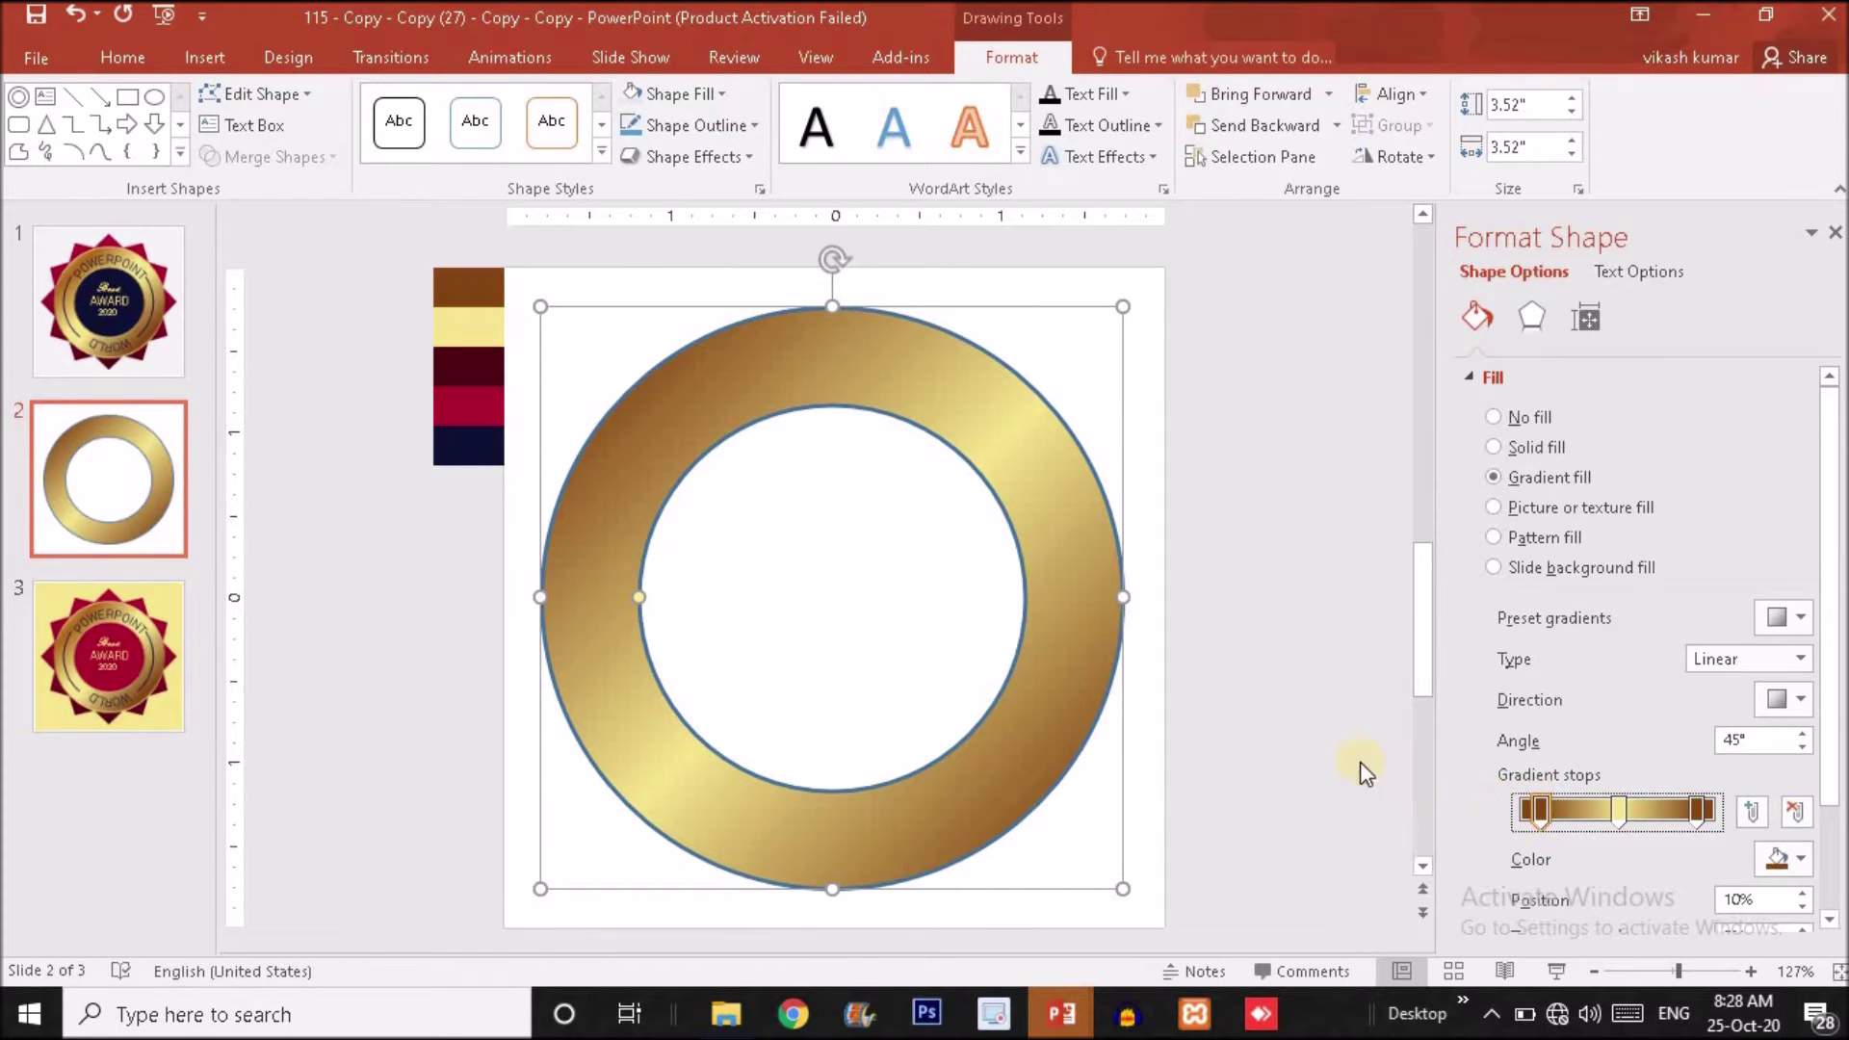
{"action": "left_click", "coordinate": [768, 475]}
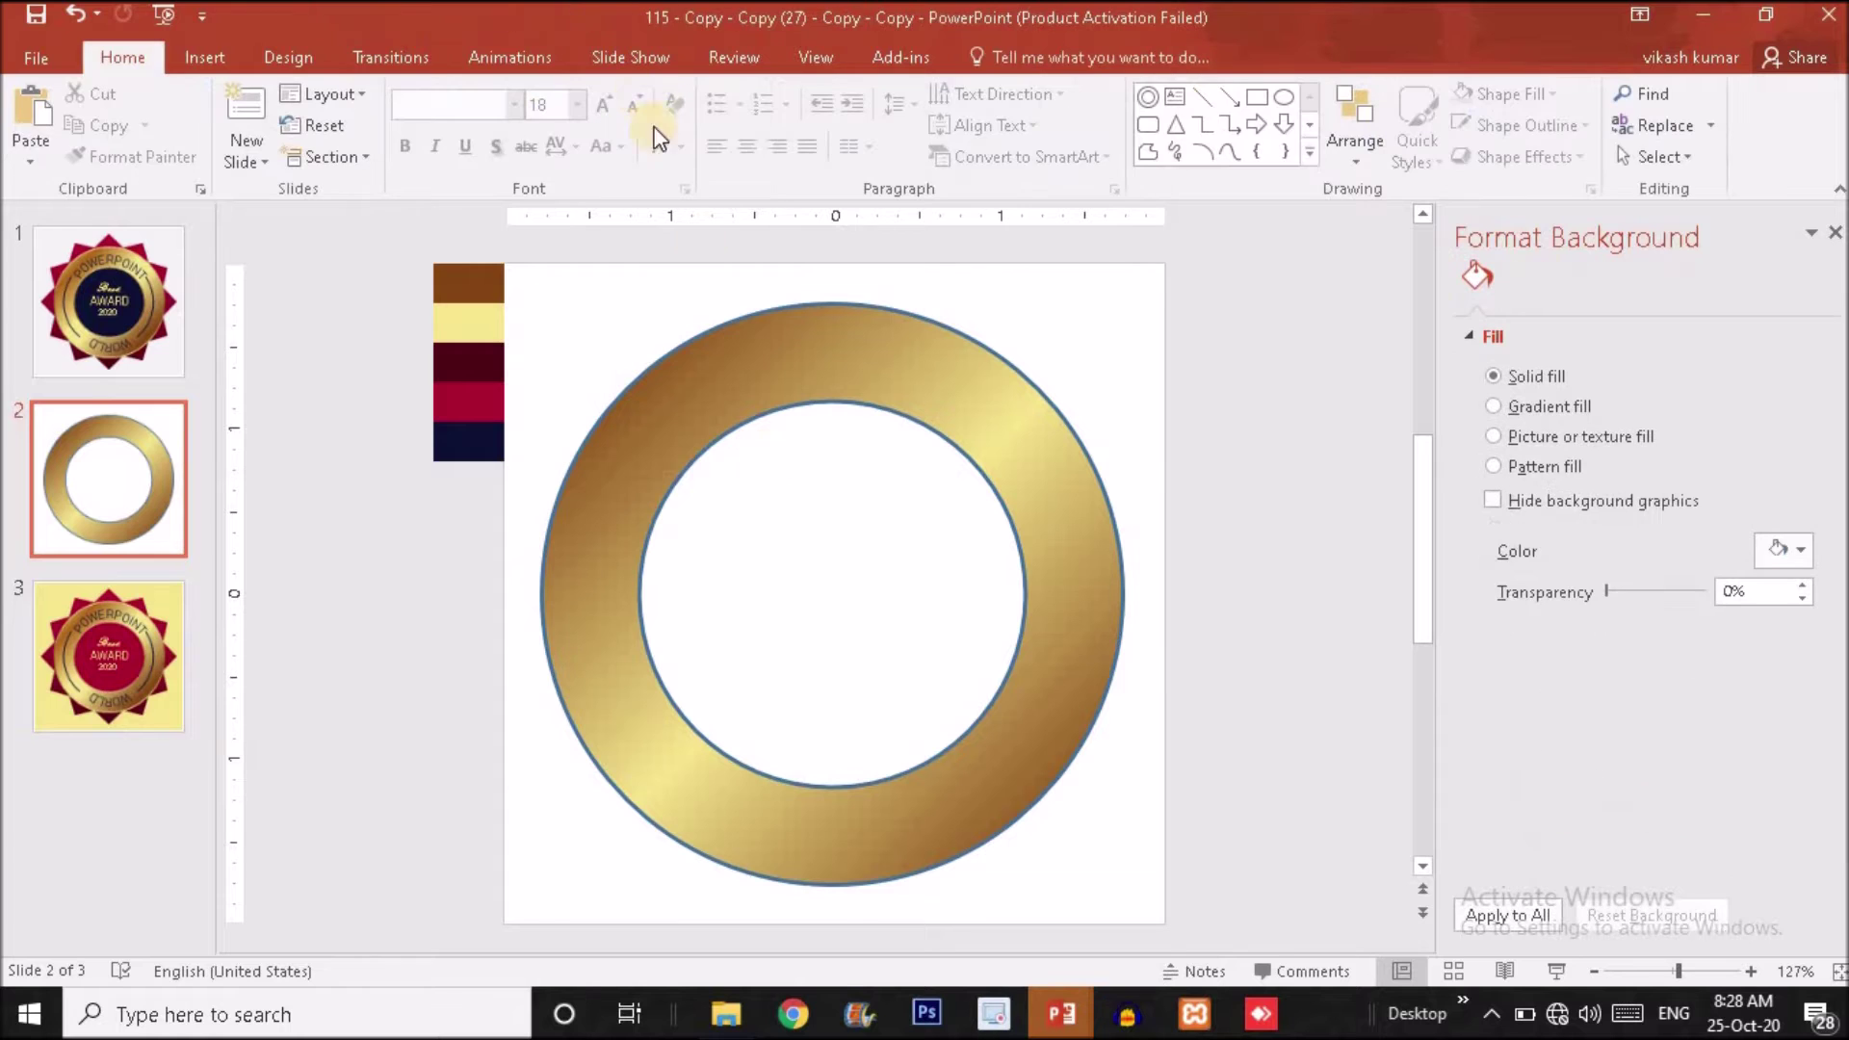
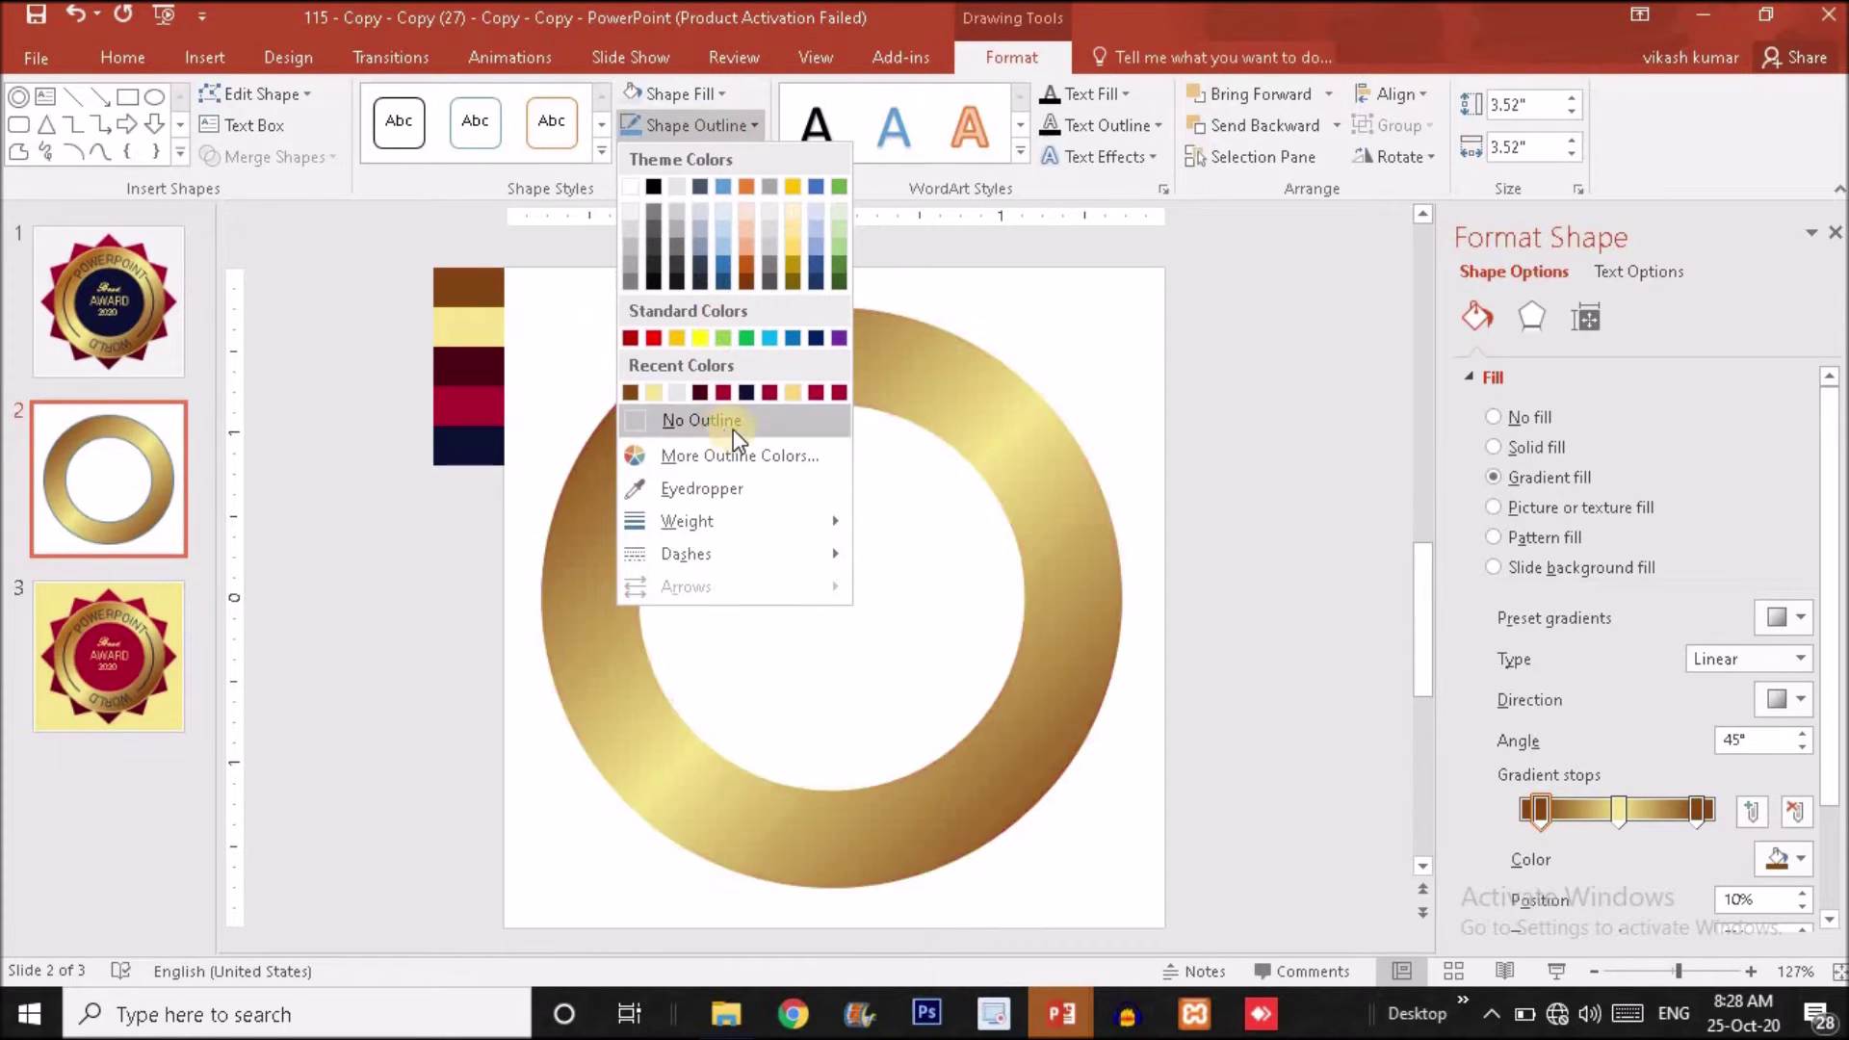
- Give the donut a gradient outline and reduce it to three stops, with the middle stop at 51%
{"action": "left_click", "coordinate": [1183, 508]}
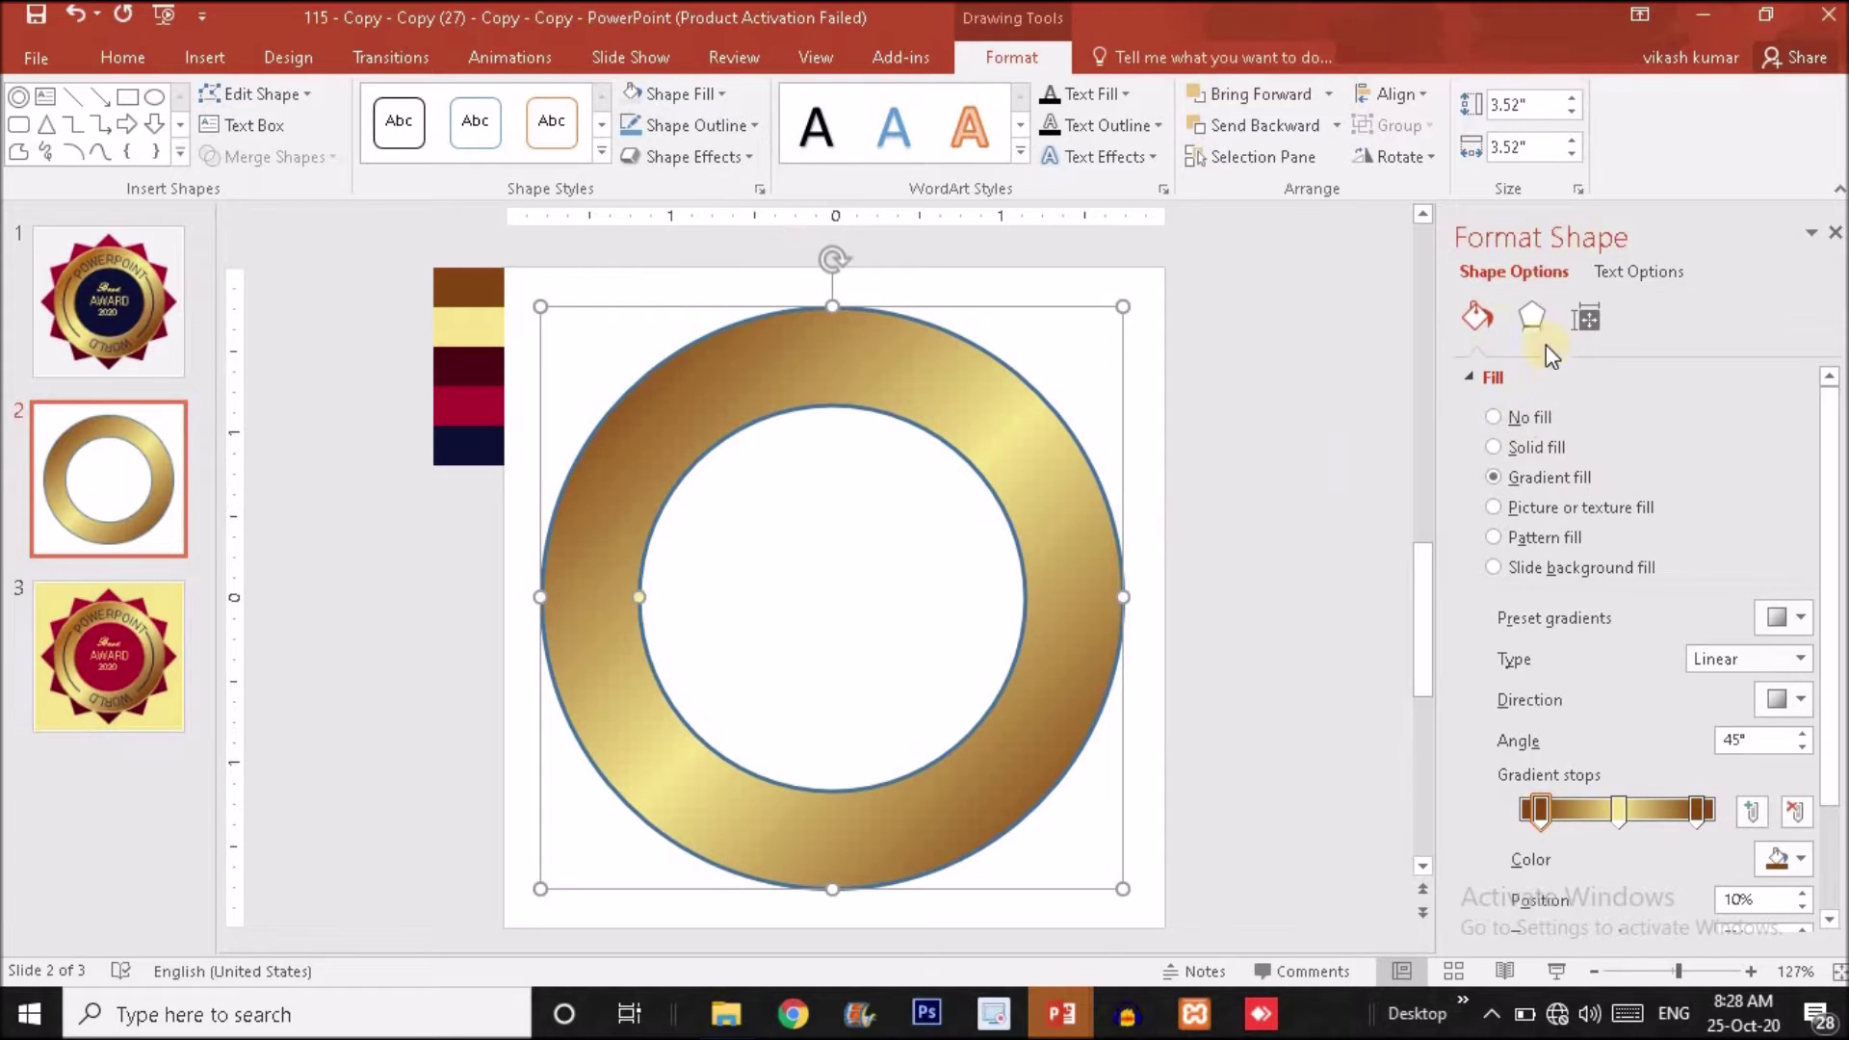
{"action": "left_click", "coordinate": [1470, 380]}
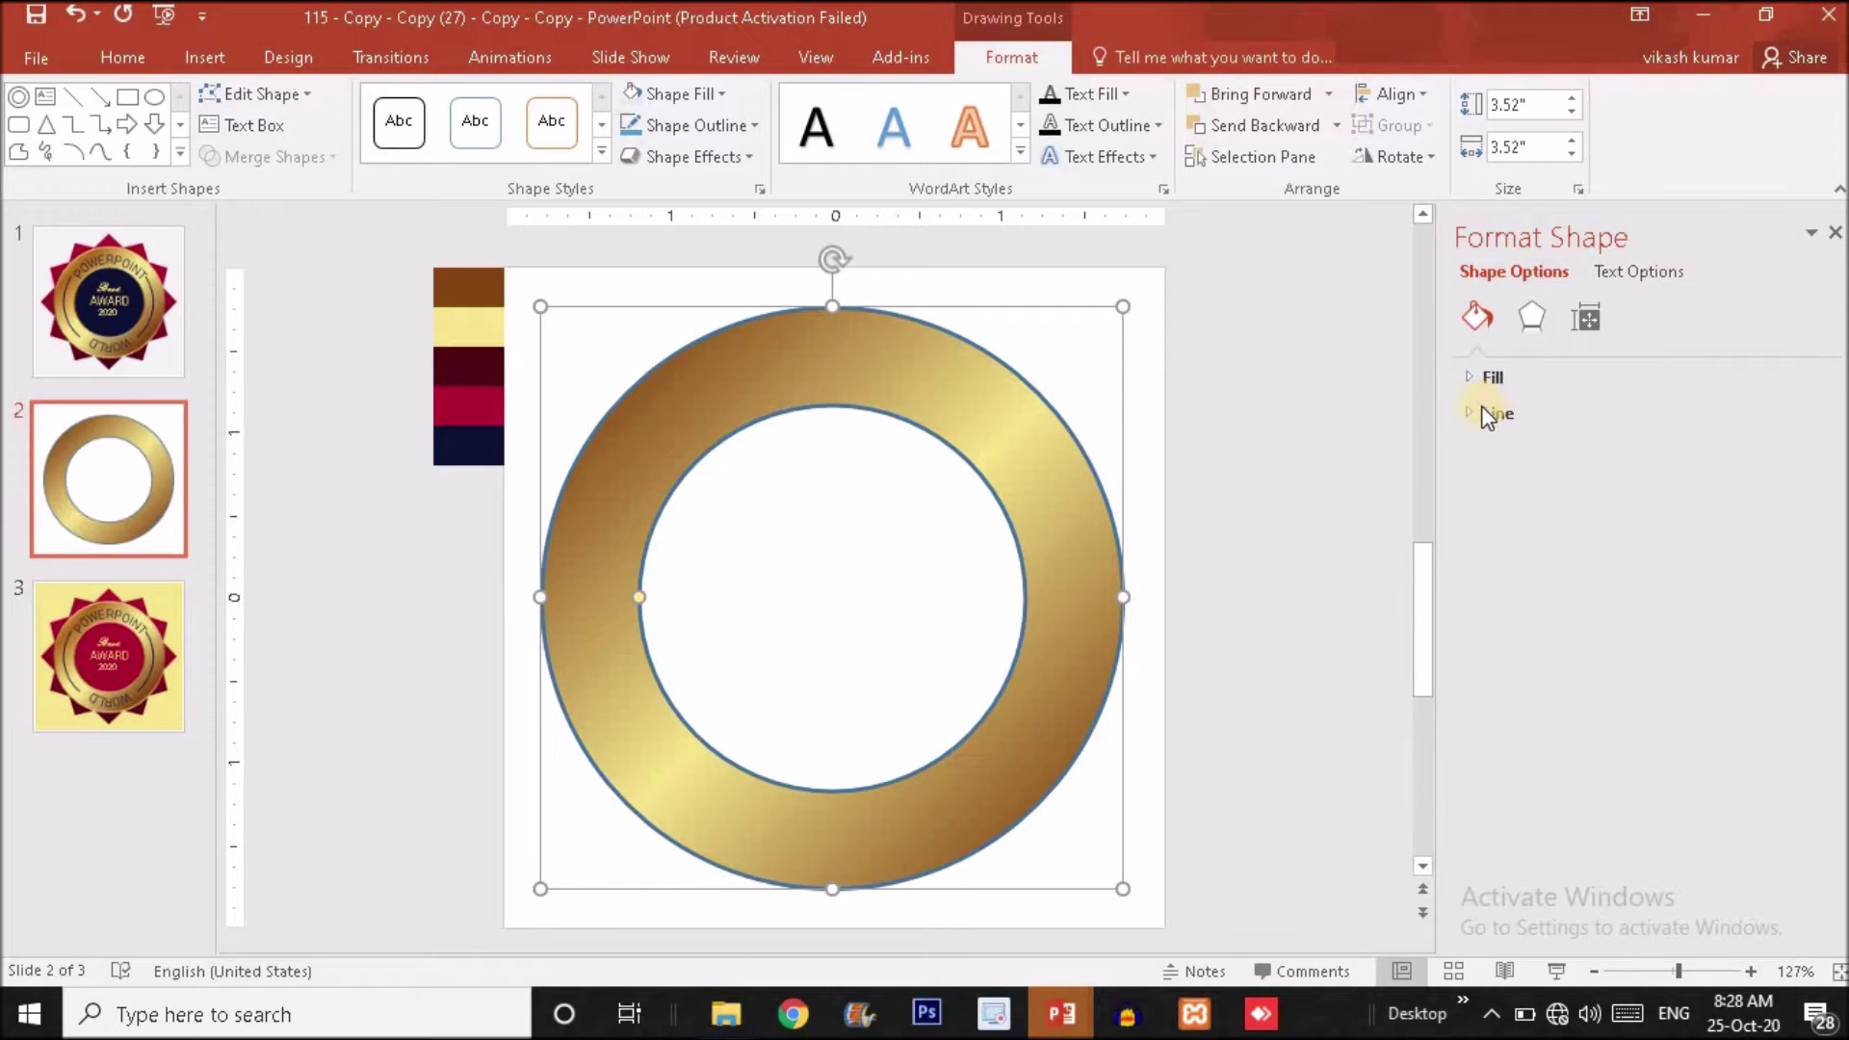
{"action": "left_click", "coordinate": [1471, 416]}
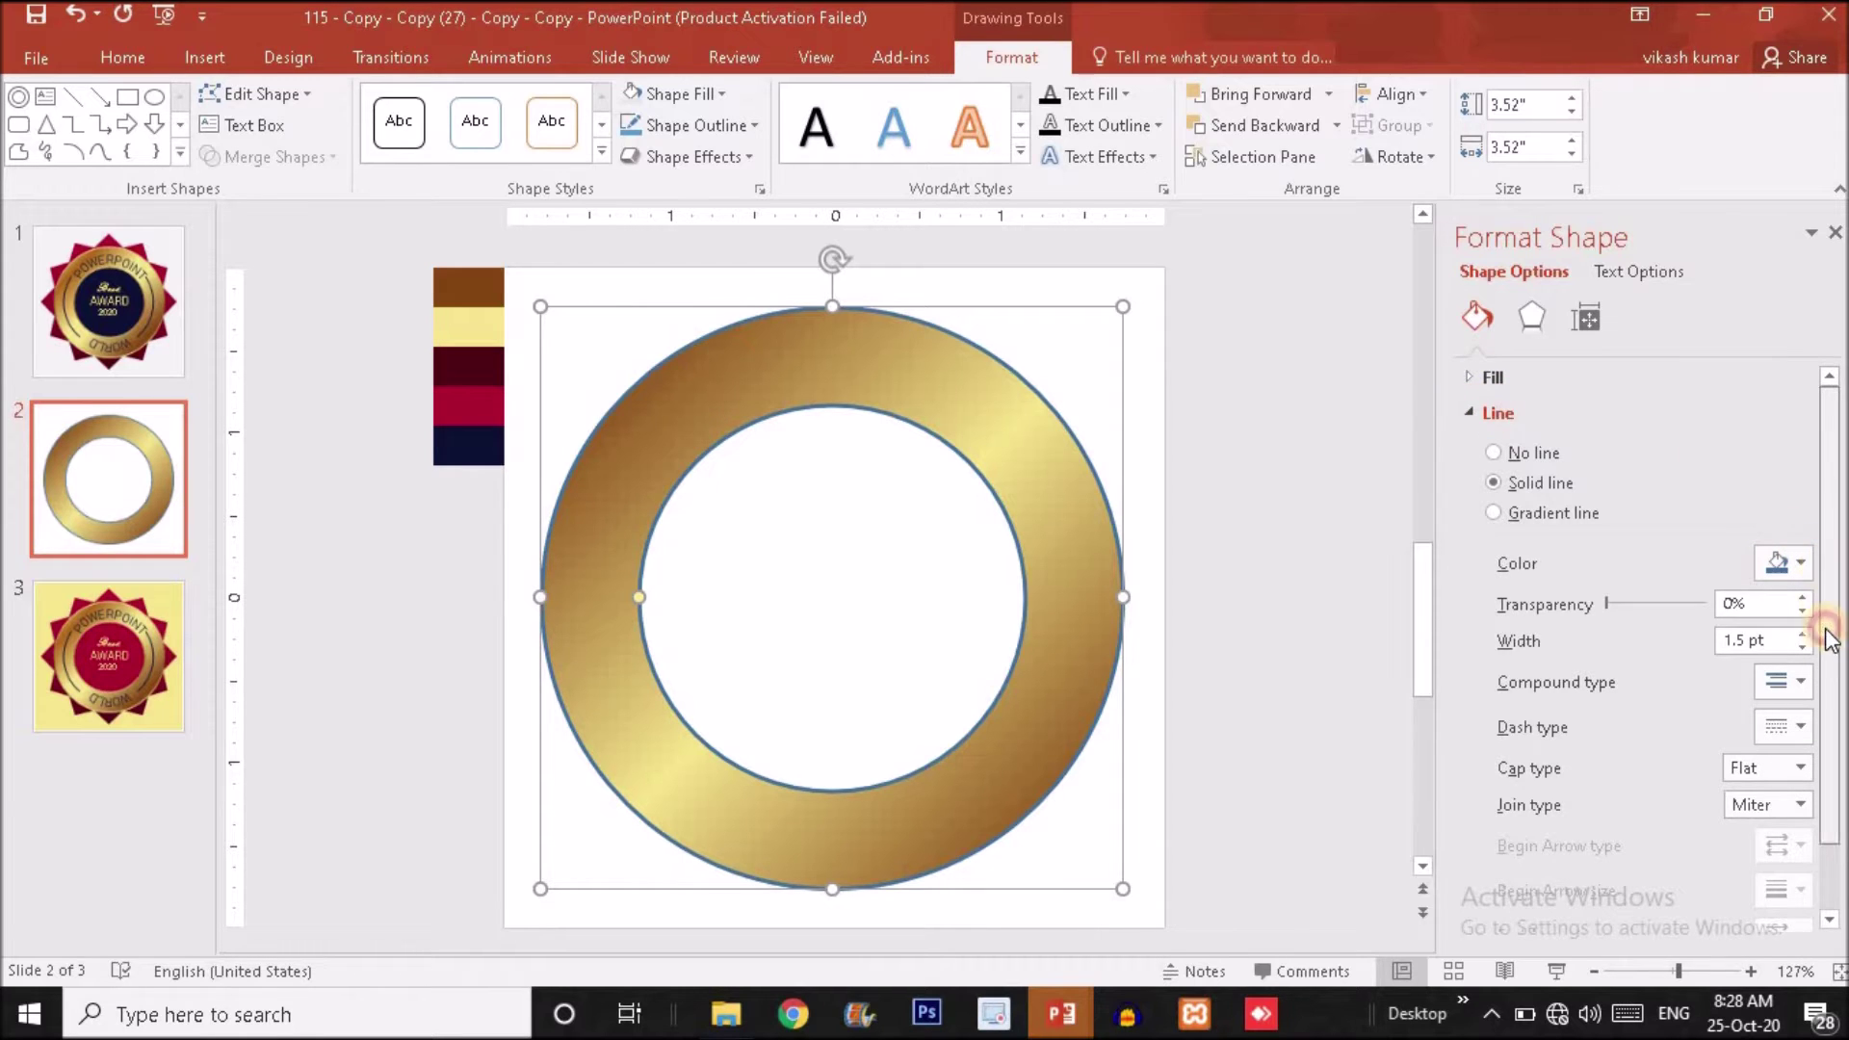
{"action": "scroll", "coordinate": [1826, 626], "scroll_direction": "down", "scroll_amount": 2}
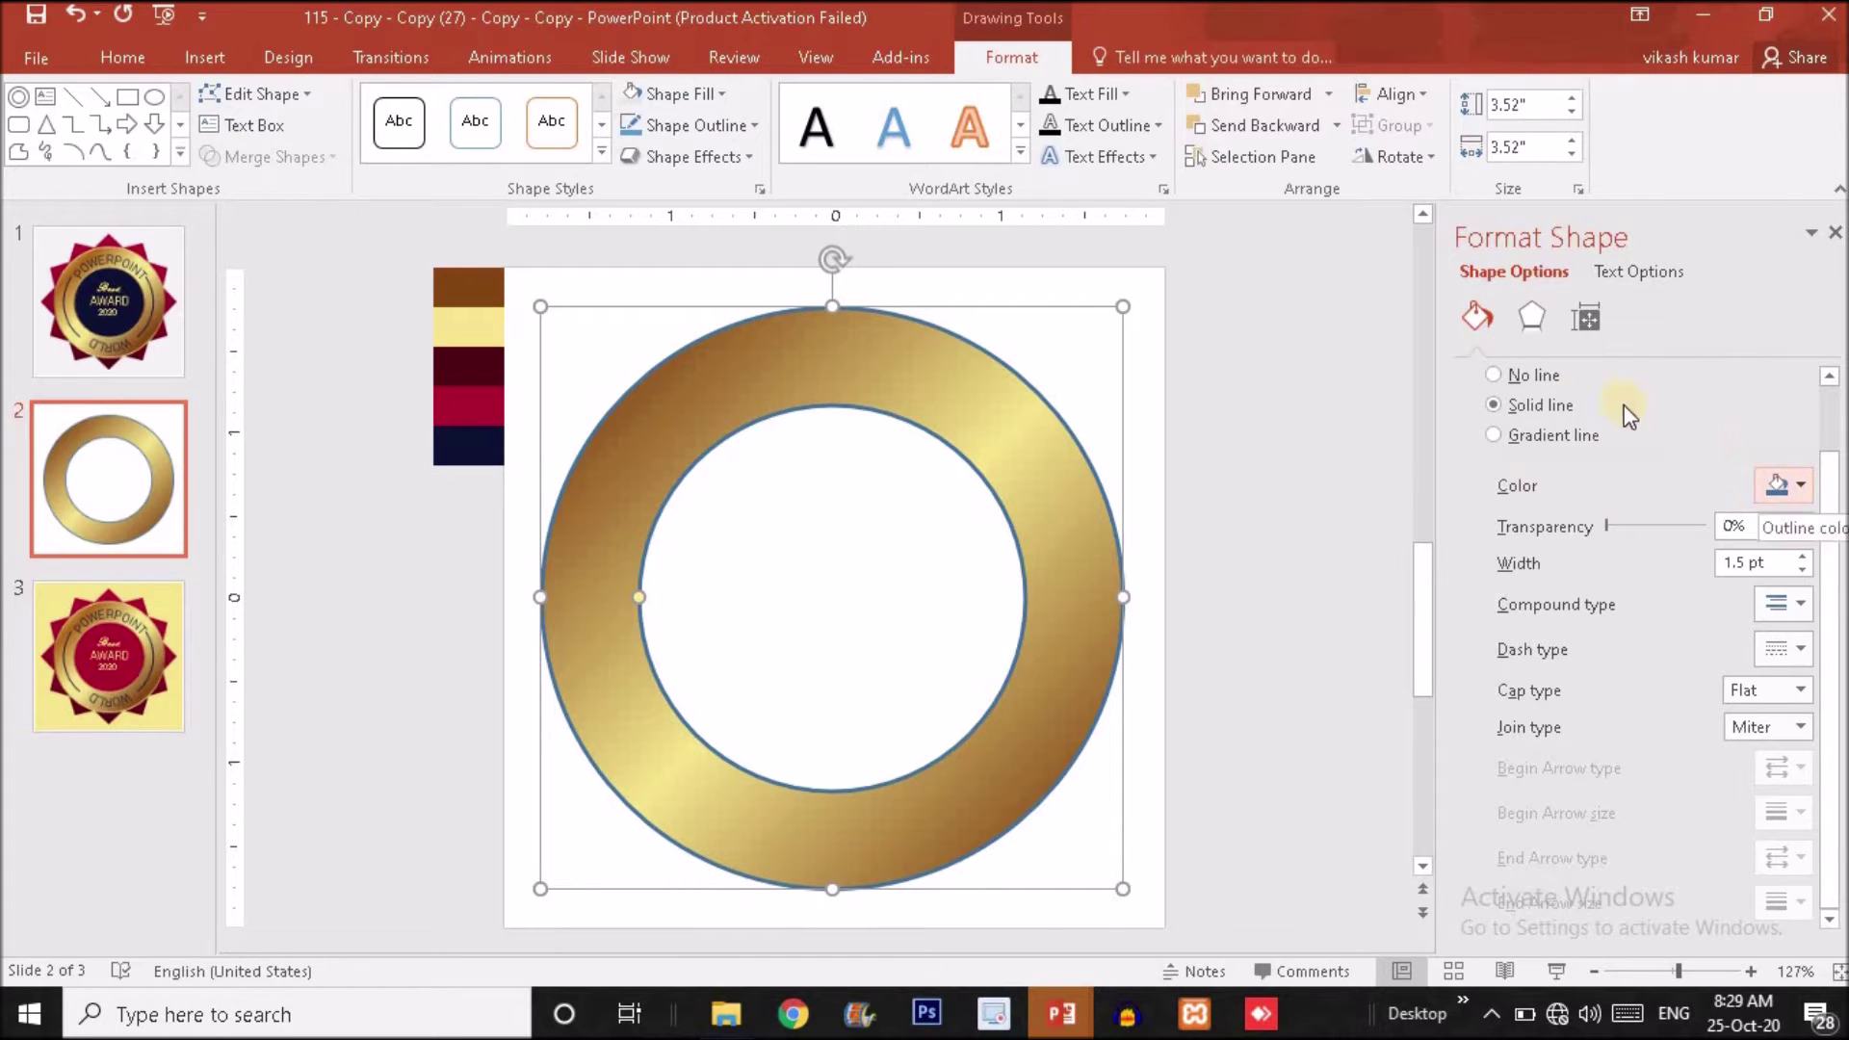
{"action": "left_click", "coordinate": [1494, 434]}
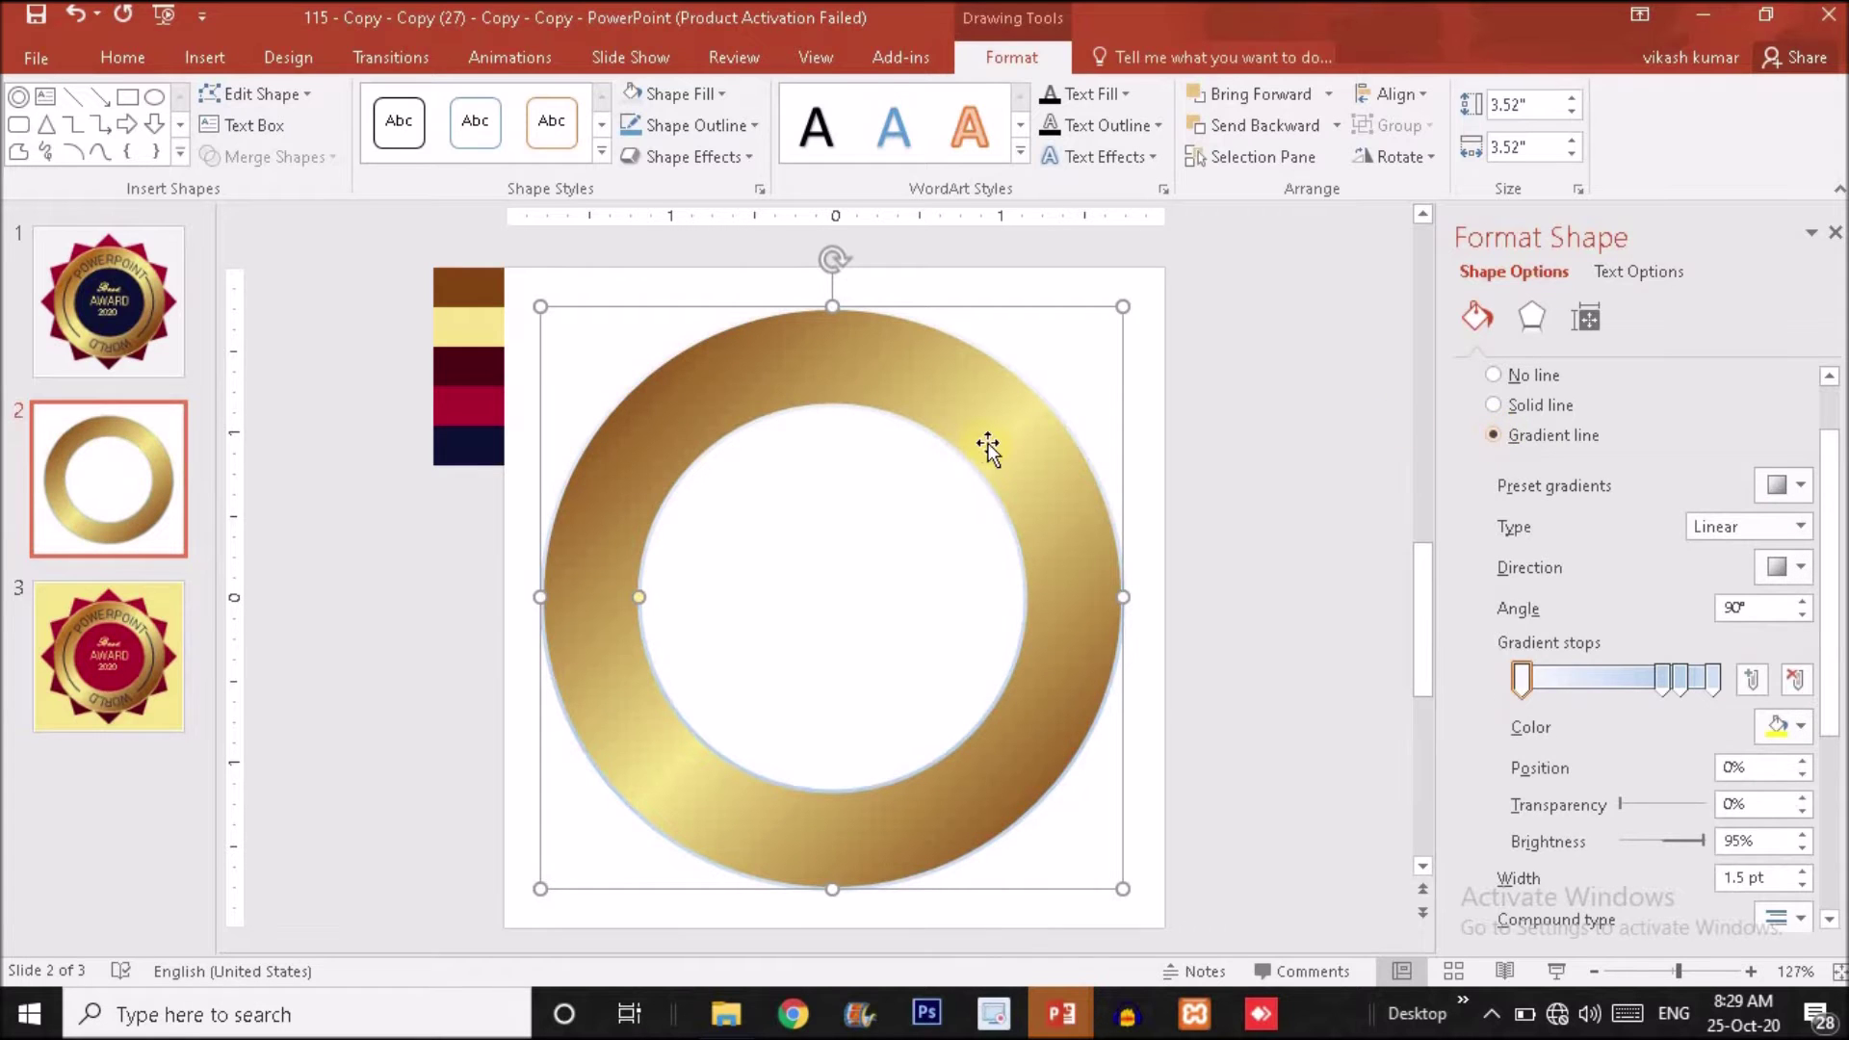
{"action": "left_click", "coordinate": [1662, 680]}
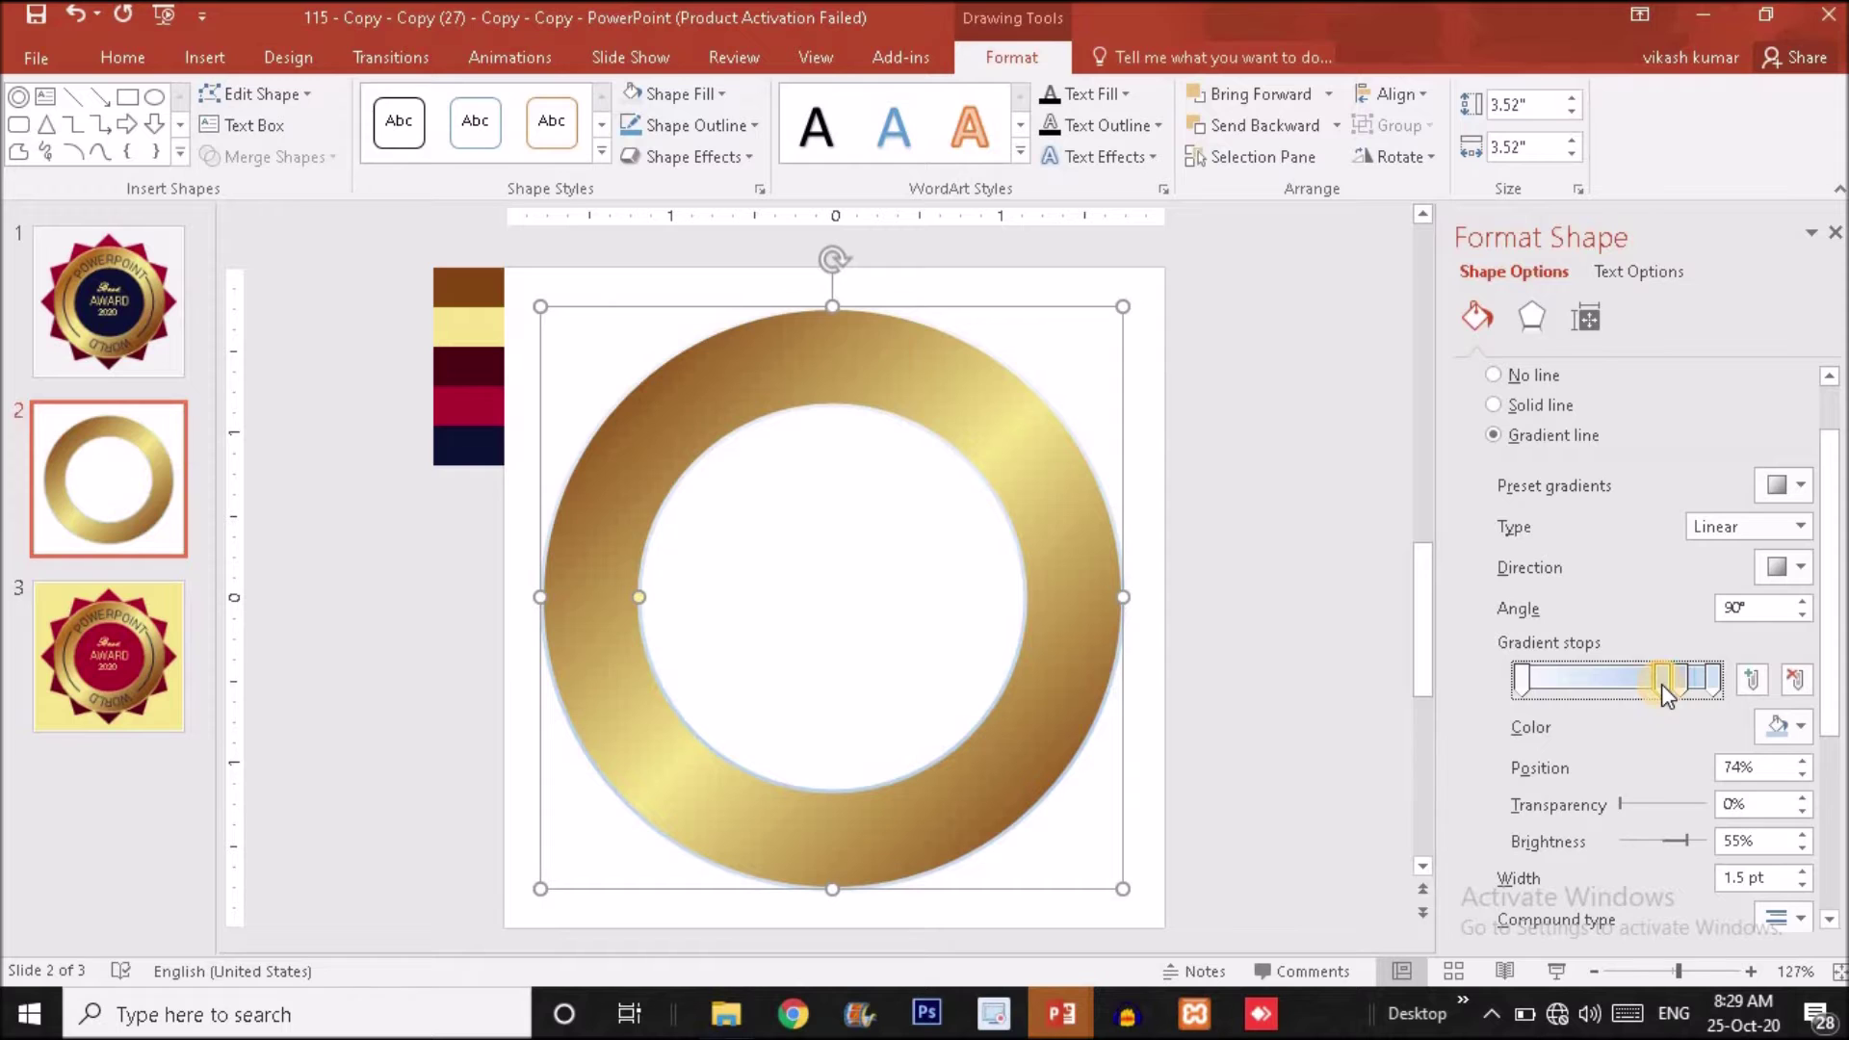
{"action": "left_click_drag", "start_coordinate": [1661, 684], "coordinate": [1620, 678]}
- Colour the outline gradient's first and last stops brown and its middle stop pale yellow
{"action": "left_click", "coordinate": [1520, 686]}
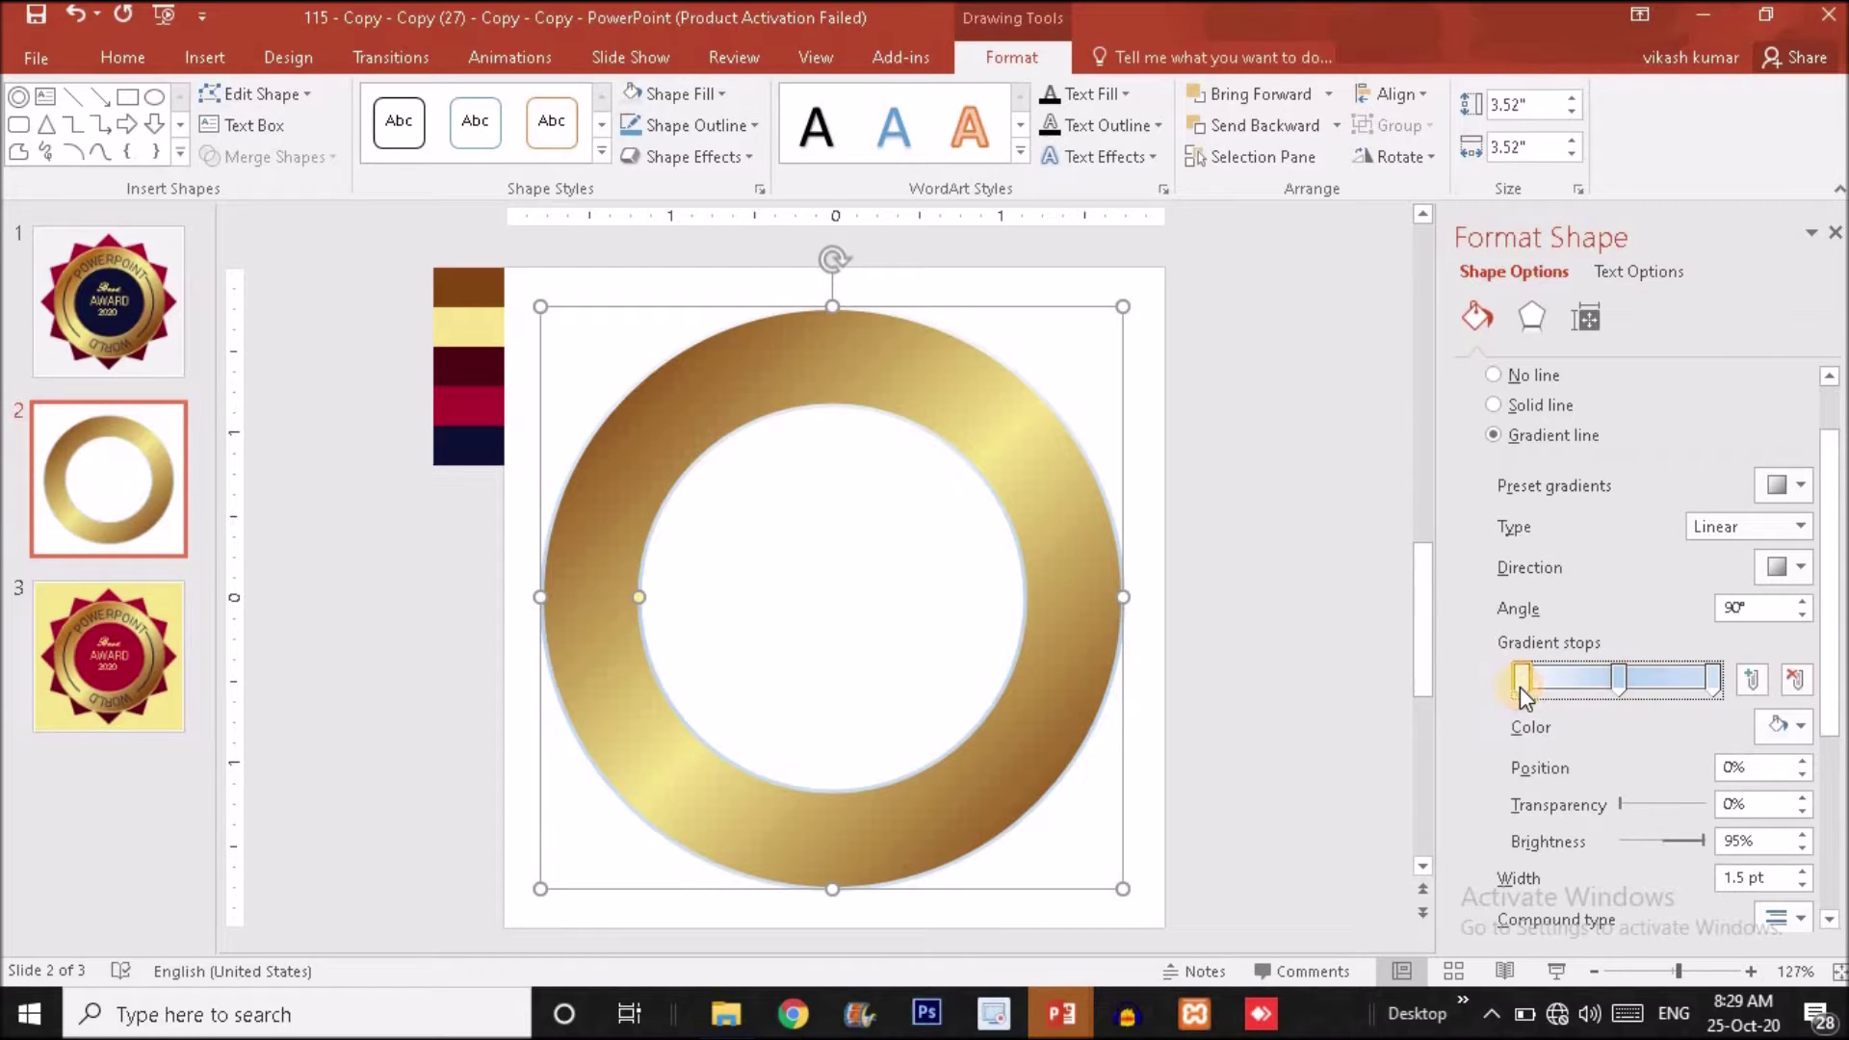
{"action": "left_click", "coordinate": [1799, 735]}
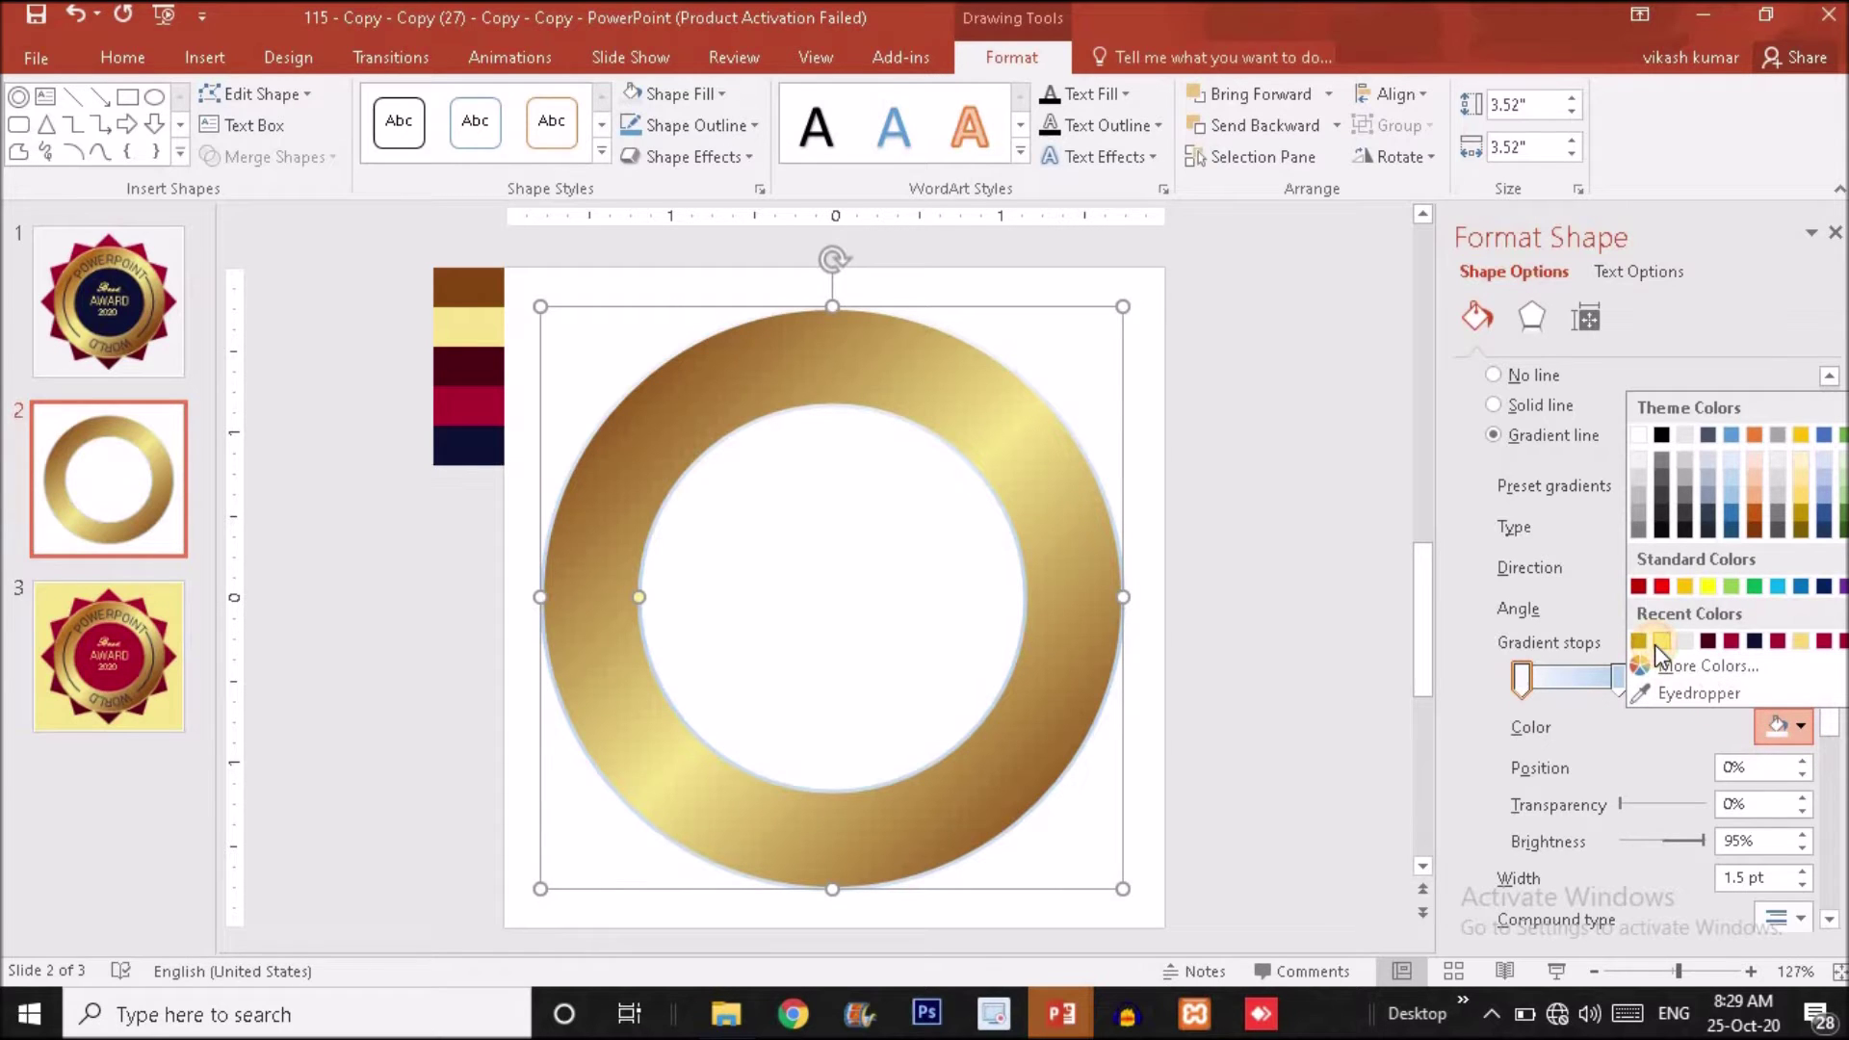
{"action": "left_click", "coordinate": [1636, 640]}
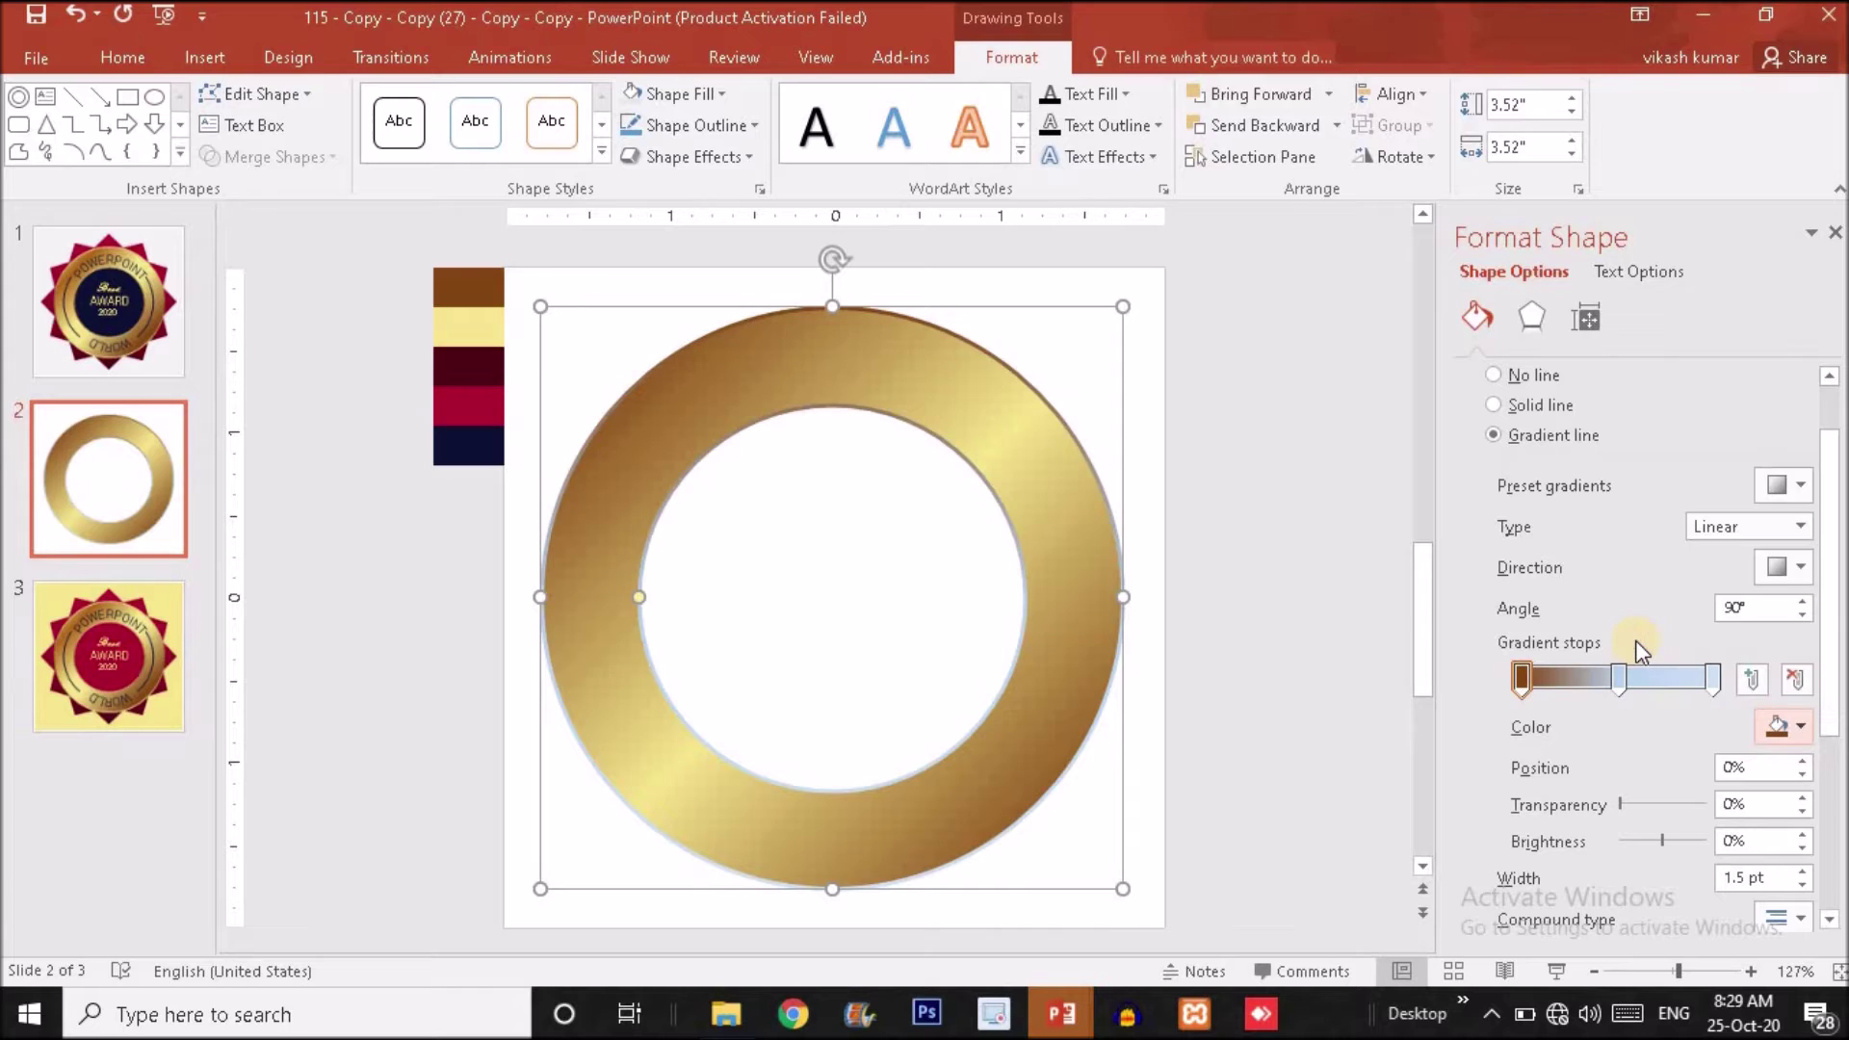
{"action": "left_click", "coordinate": [1622, 684]}
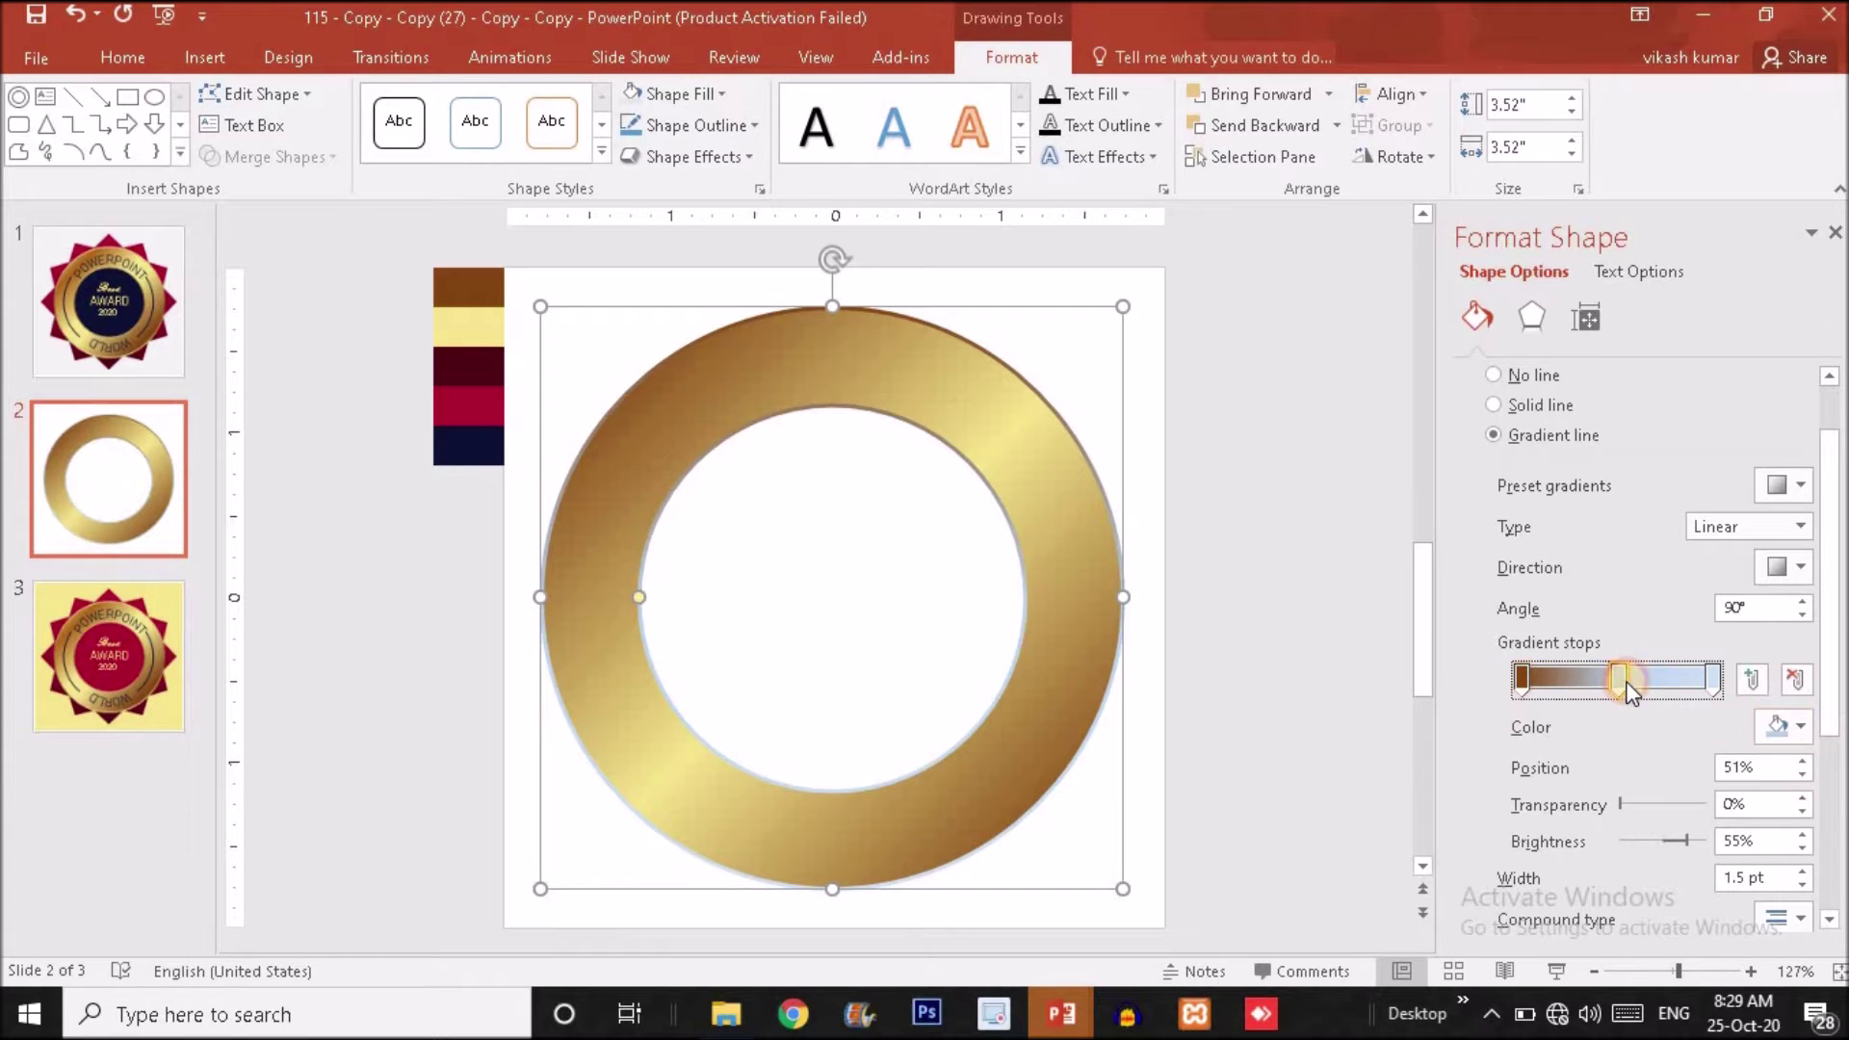
{"action": "left_click", "coordinate": [1801, 730]}
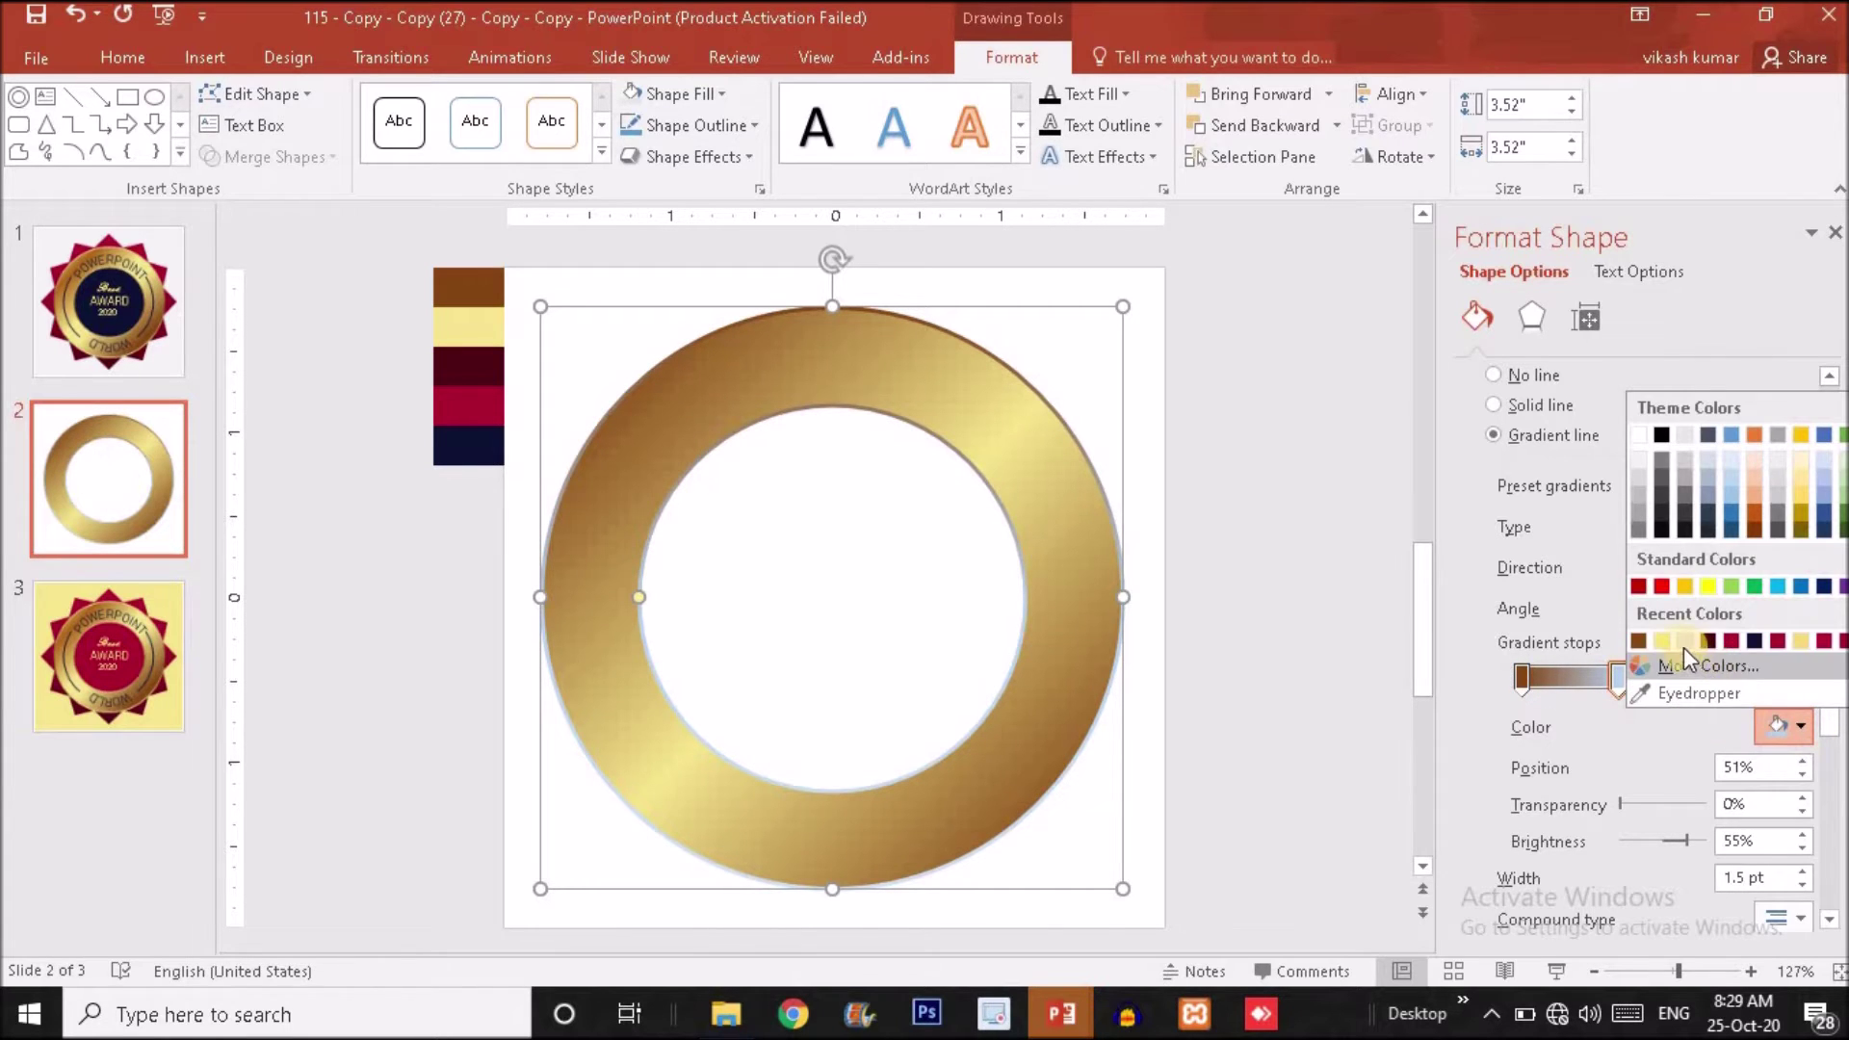
{"action": "left_click", "coordinate": [1661, 641]}
{"action": "left_click", "coordinate": [1714, 680]}
{"action": "left_click", "coordinate": [1787, 728]}
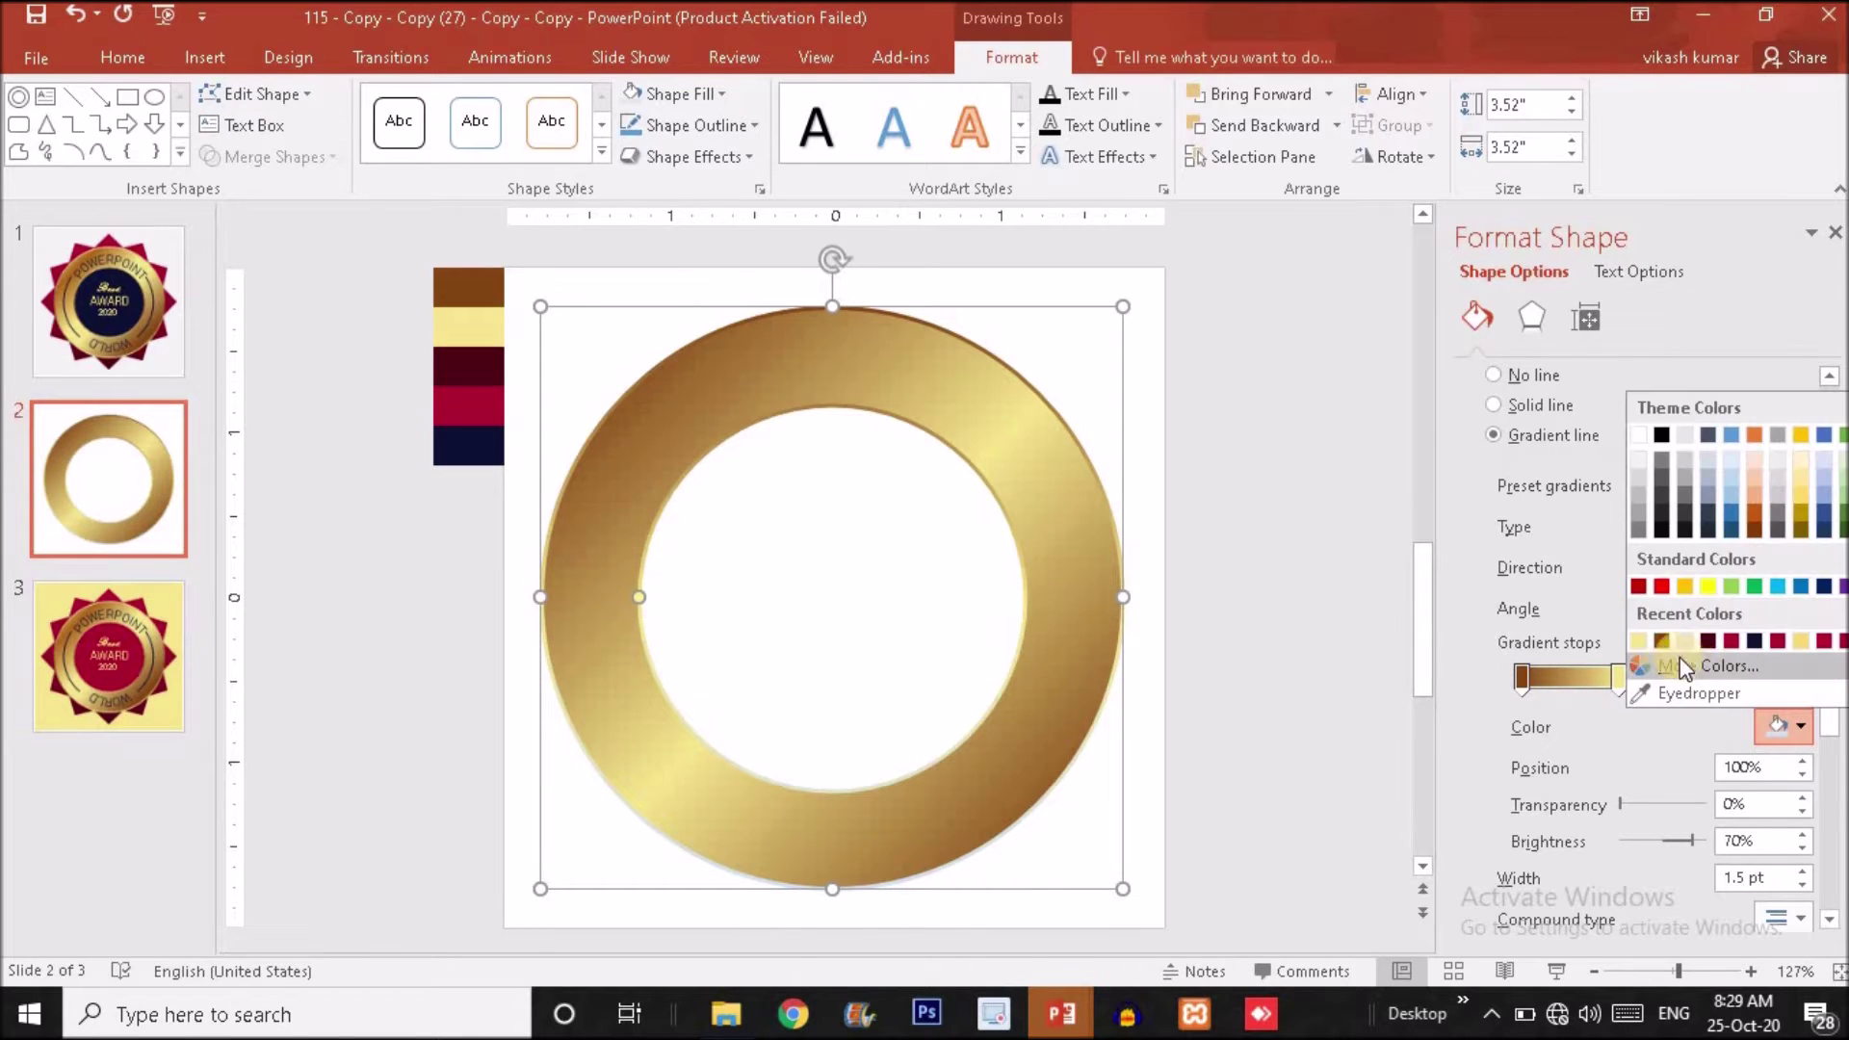
{"action": "left_click", "coordinate": [1661, 642]}
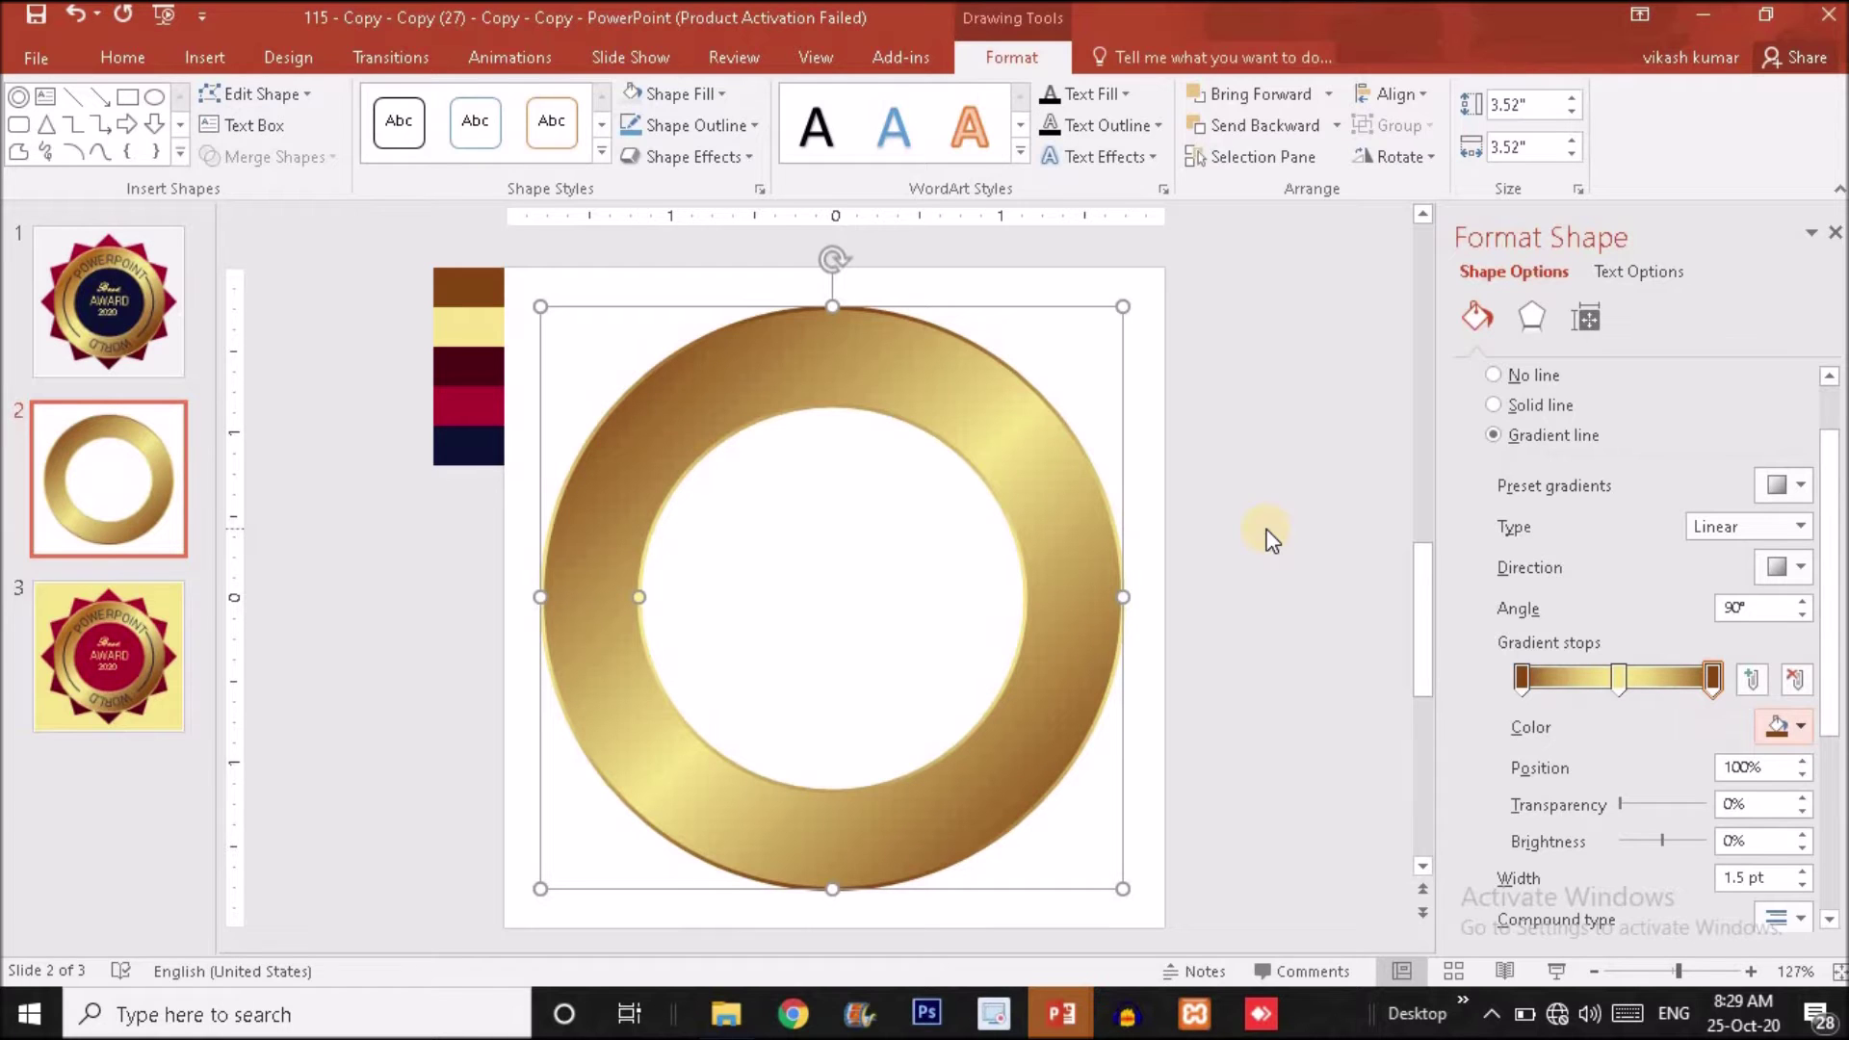
- Set the angle of the donut's outline gradient to 290°
{"action": "left_click", "coordinate": [1802, 600]}
{"action": "left_click", "coordinate": [1802, 599]}
{"action": "left_click", "coordinate": [1801, 599]}
{"action": "left_click", "coordinate": [1802, 599]}
{"action": "left_click", "coordinate": [1802, 599]}
{"action": "left_click", "coordinate": [1802, 599]}
{"action": "left_click", "coordinate": [1802, 599]}
{"action": "left_click", "coordinate": [1802, 599]}
{"action": "left_click", "coordinate": [1802, 599]}
{"action": "left_click", "coordinate": [1801, 599]}
{"action": "left_click", "coordinate": [1802, 599]}
{"action": "left_click", "coordinate": [1801, 599]}
{"action": "left_click", "coordinate": [1802, 599]}
{"action": "left_click", "coordinate": [1802, 599]}
{"action": "left_click", "coordinate": [1802, 599]}
{"action": "left_click", "coordinate": [1802, 599]}
{"action": "left_click", "coordinate": [1802, 599]}
{"action": "left_click", "coordinate": [1802, 599]}
{"action": "left_click", "coordinate": [1802, 599]}
{"action": "left_click", "coordinate": [1802, 599]}
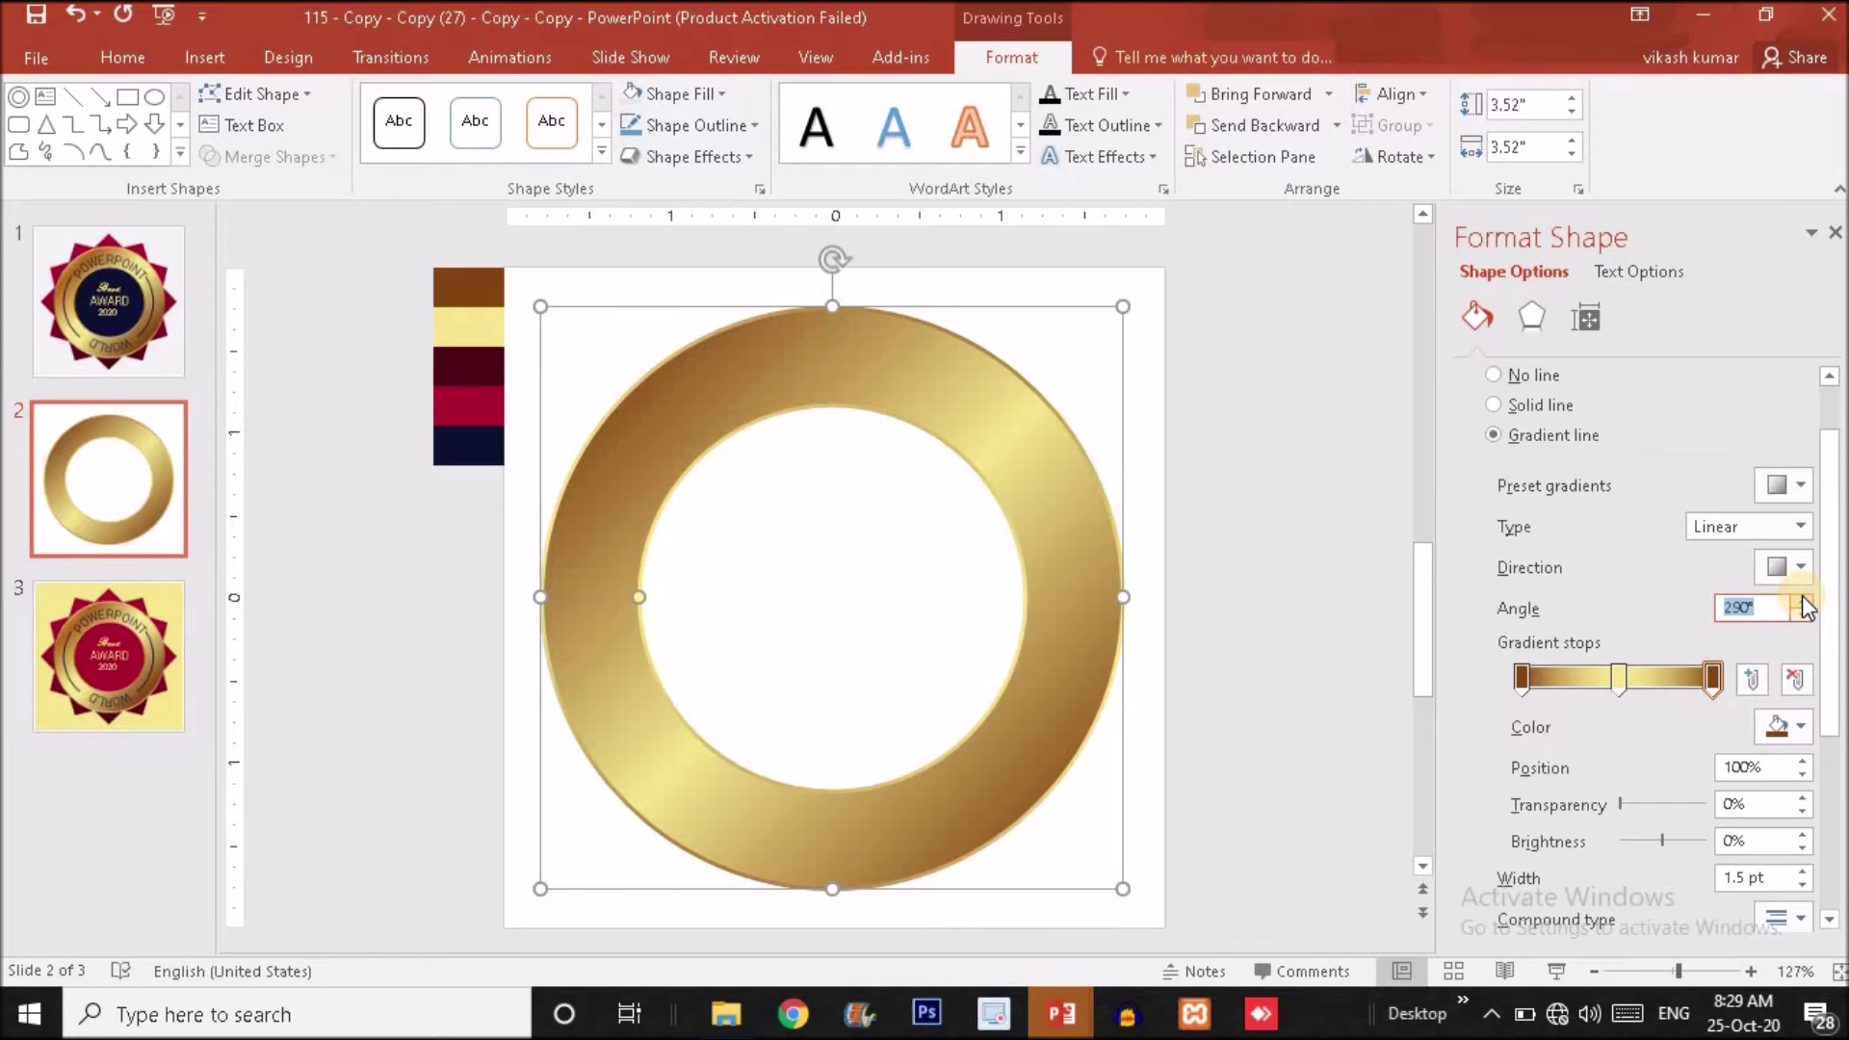
{"action": "left_click", "coordinate": [742, 499]}
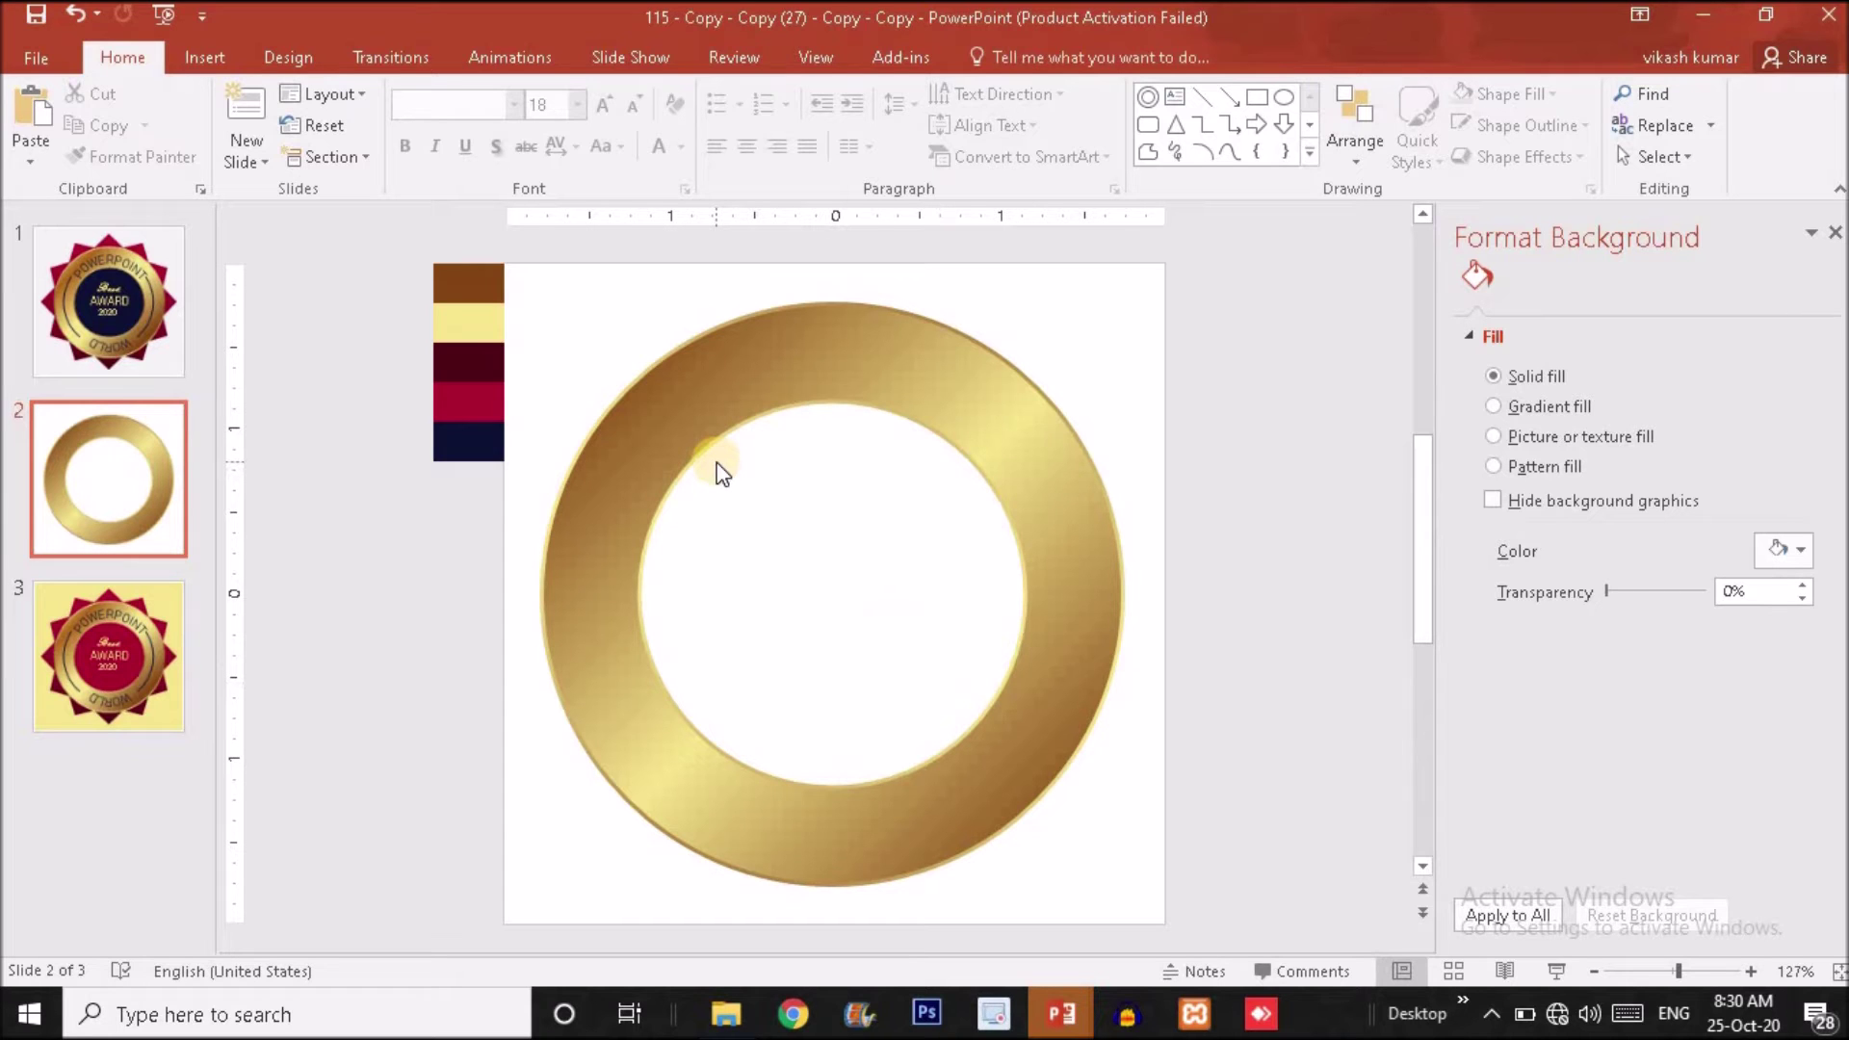
- Draw a 16-point star about 3.32 in wide and high and move it partly off the donut over the slide's left edge
{"action": "left_click", "coordinate": [220, 56]}
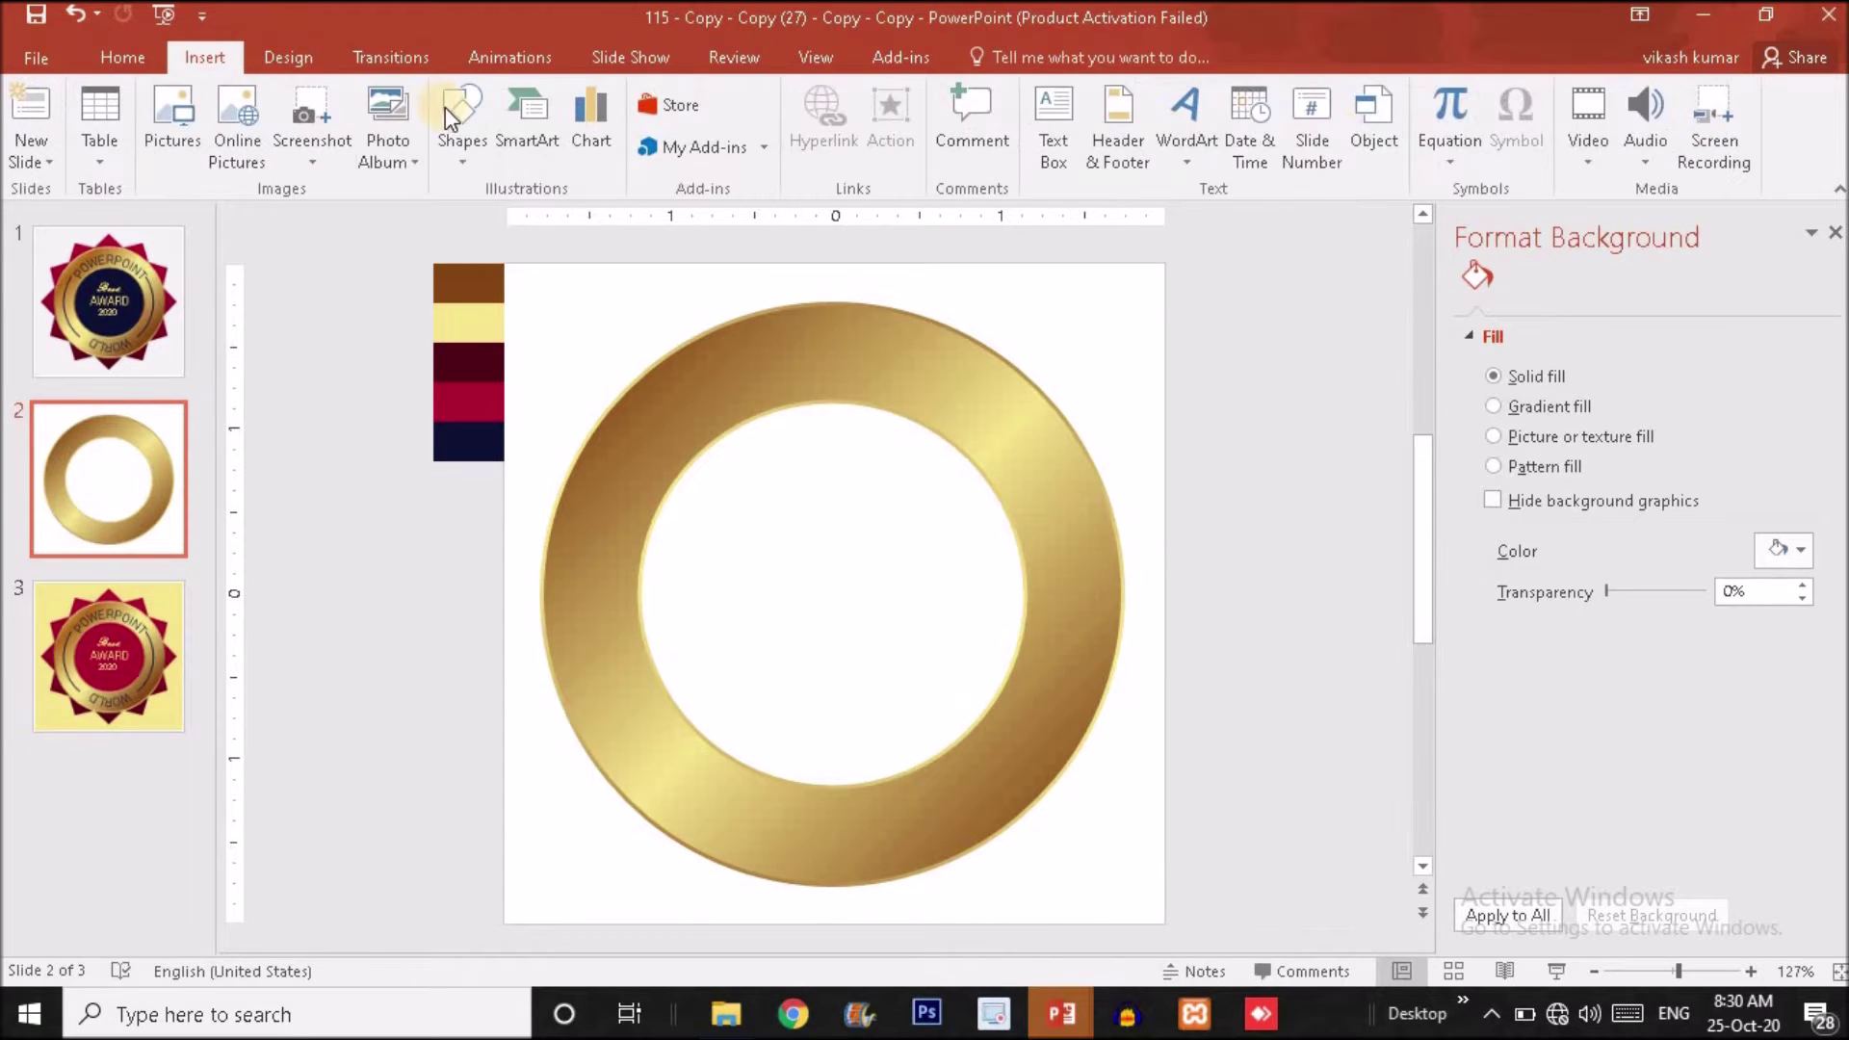
{"action": "left_click", "coordinate": [460, 133]}
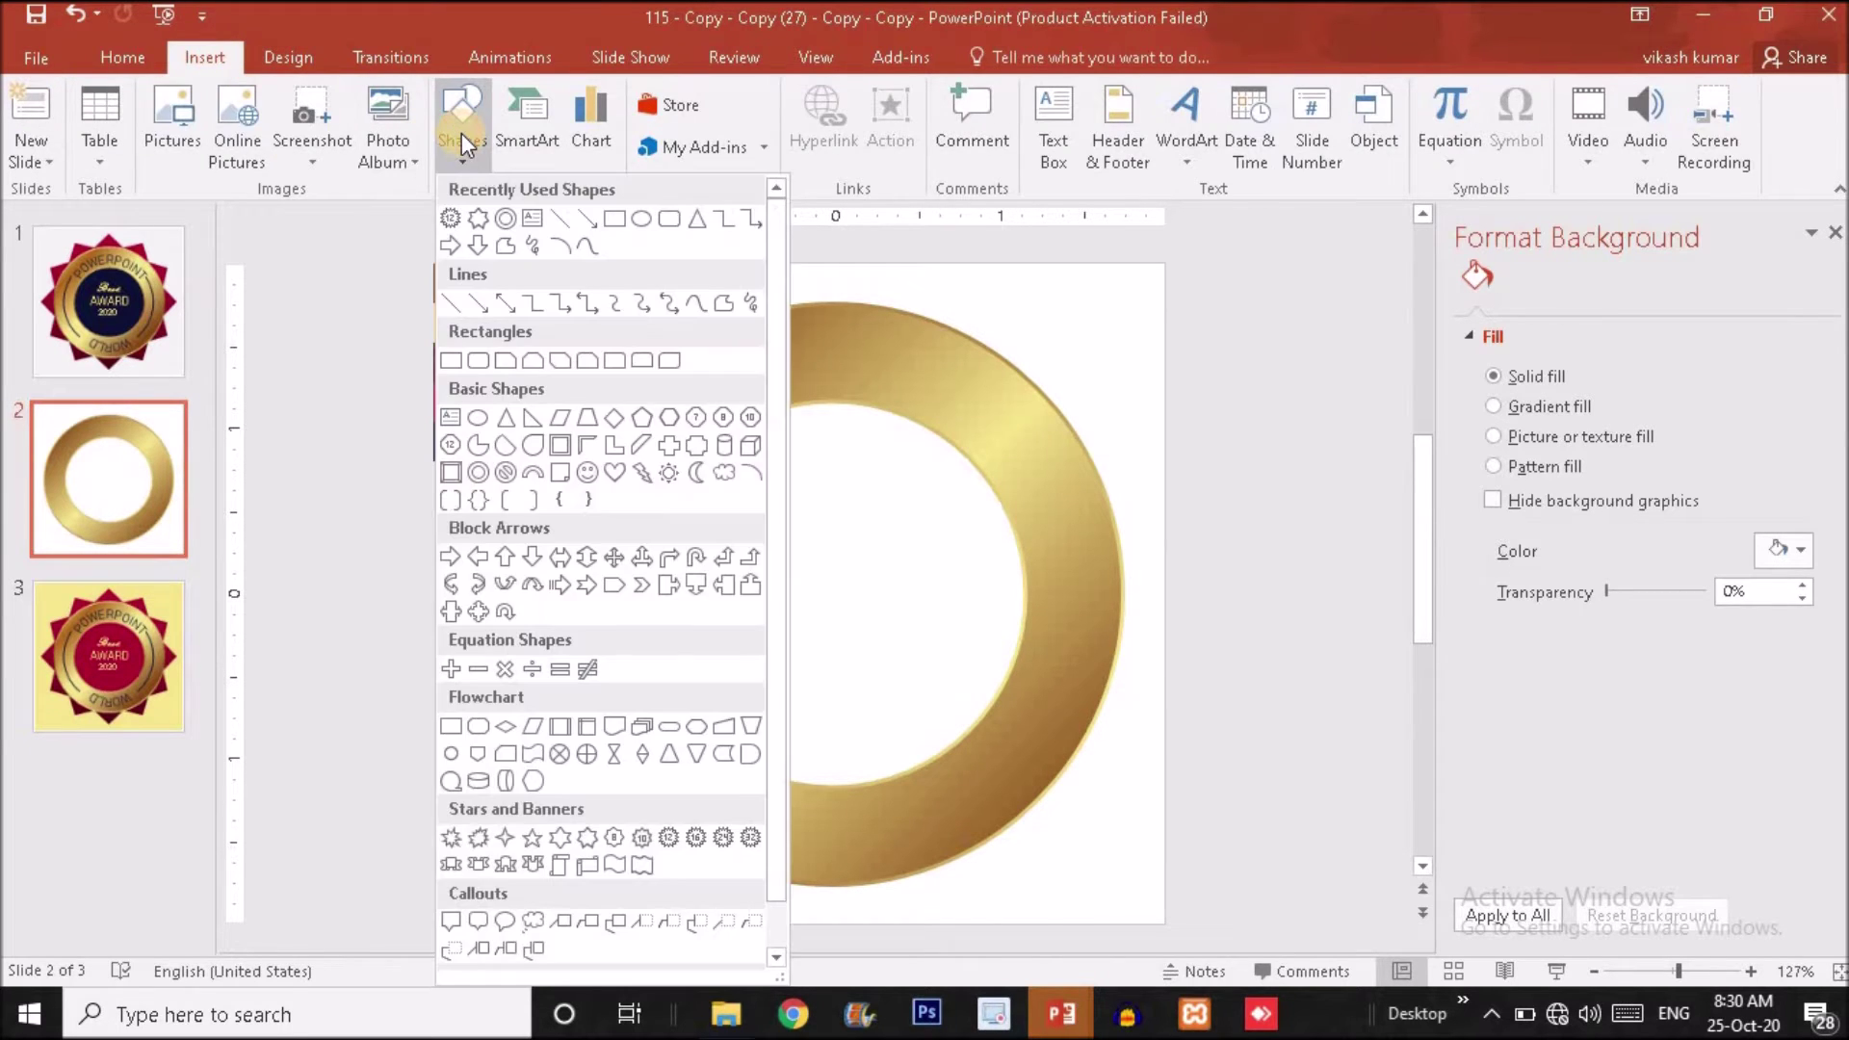
{"action": "left_click", "coordinate": [697, 838]}
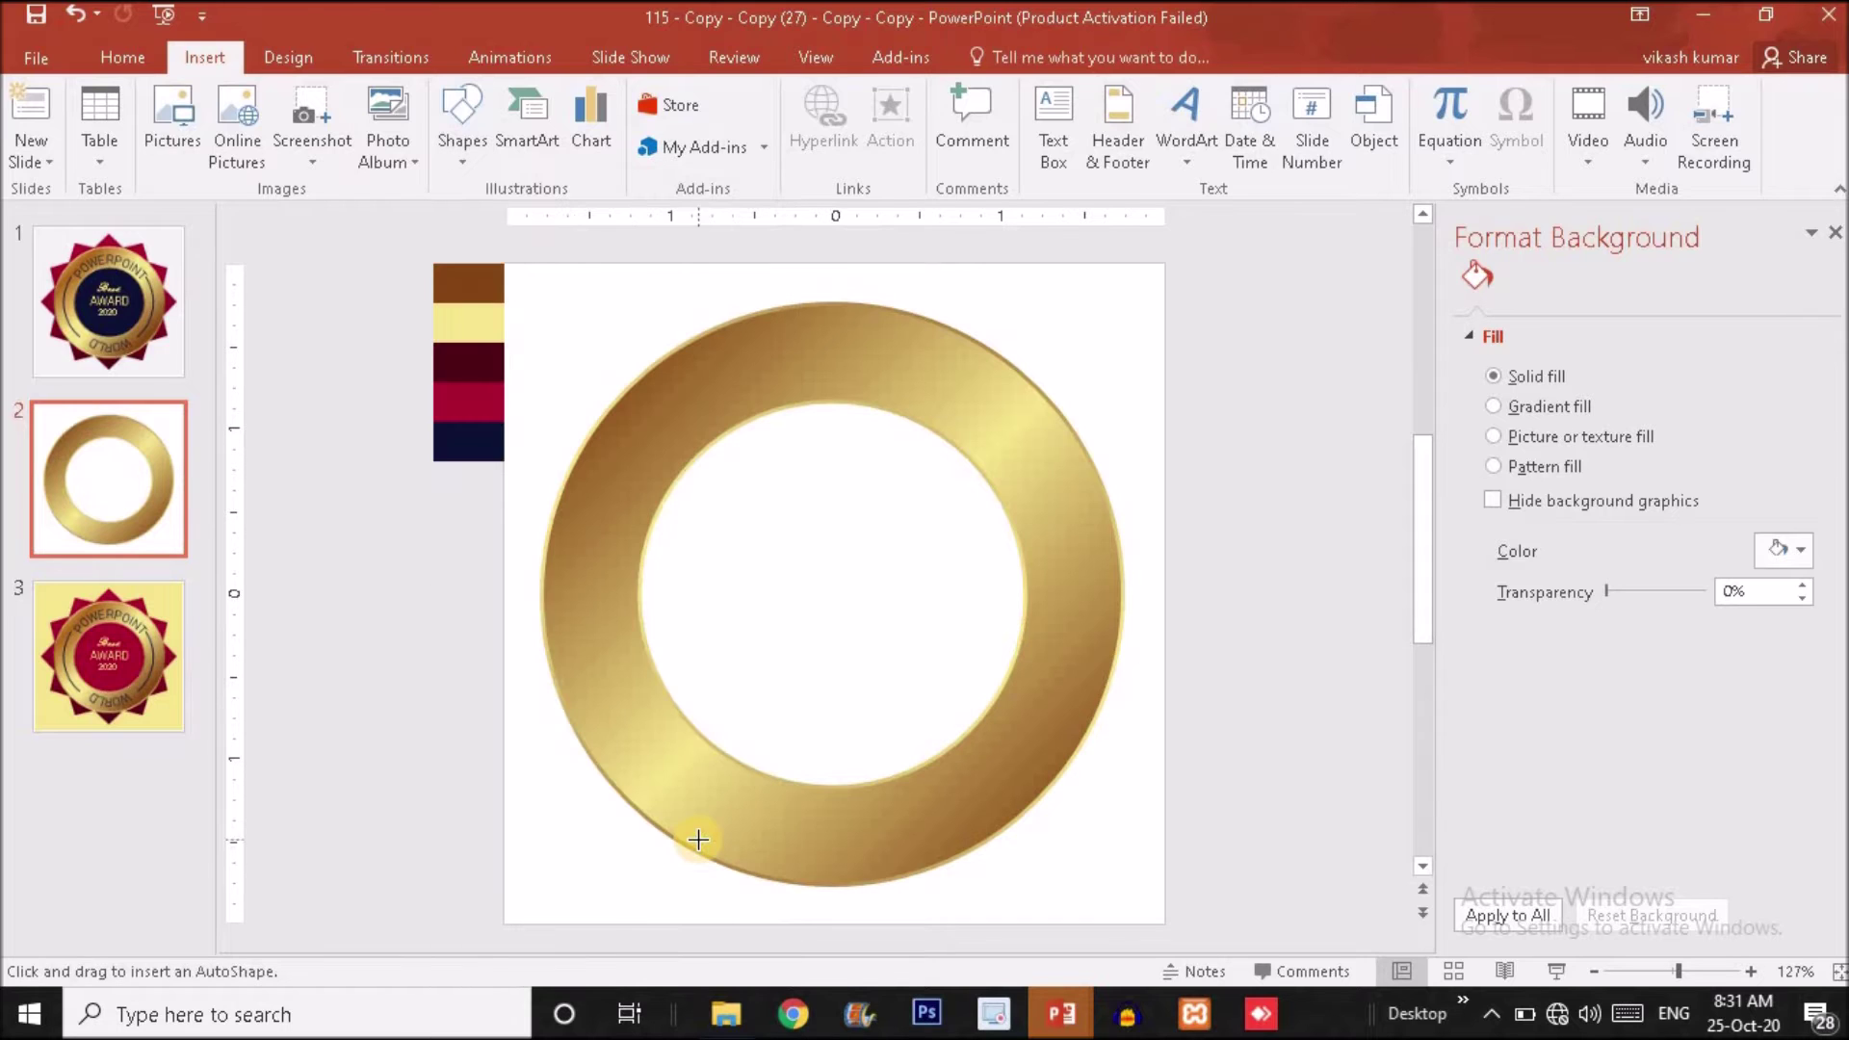
{"action": "left_click_drag", "start_coordinate": [863, 582], "coordinate": [1135, 852]}
{"action": "left_click_drag", "start_coordinate": [666, 623], "coordinate": [529, 661]}
{"action": "left_click_drag", "start_coordinate": [600, 570], "coordinate": [551, 528]}
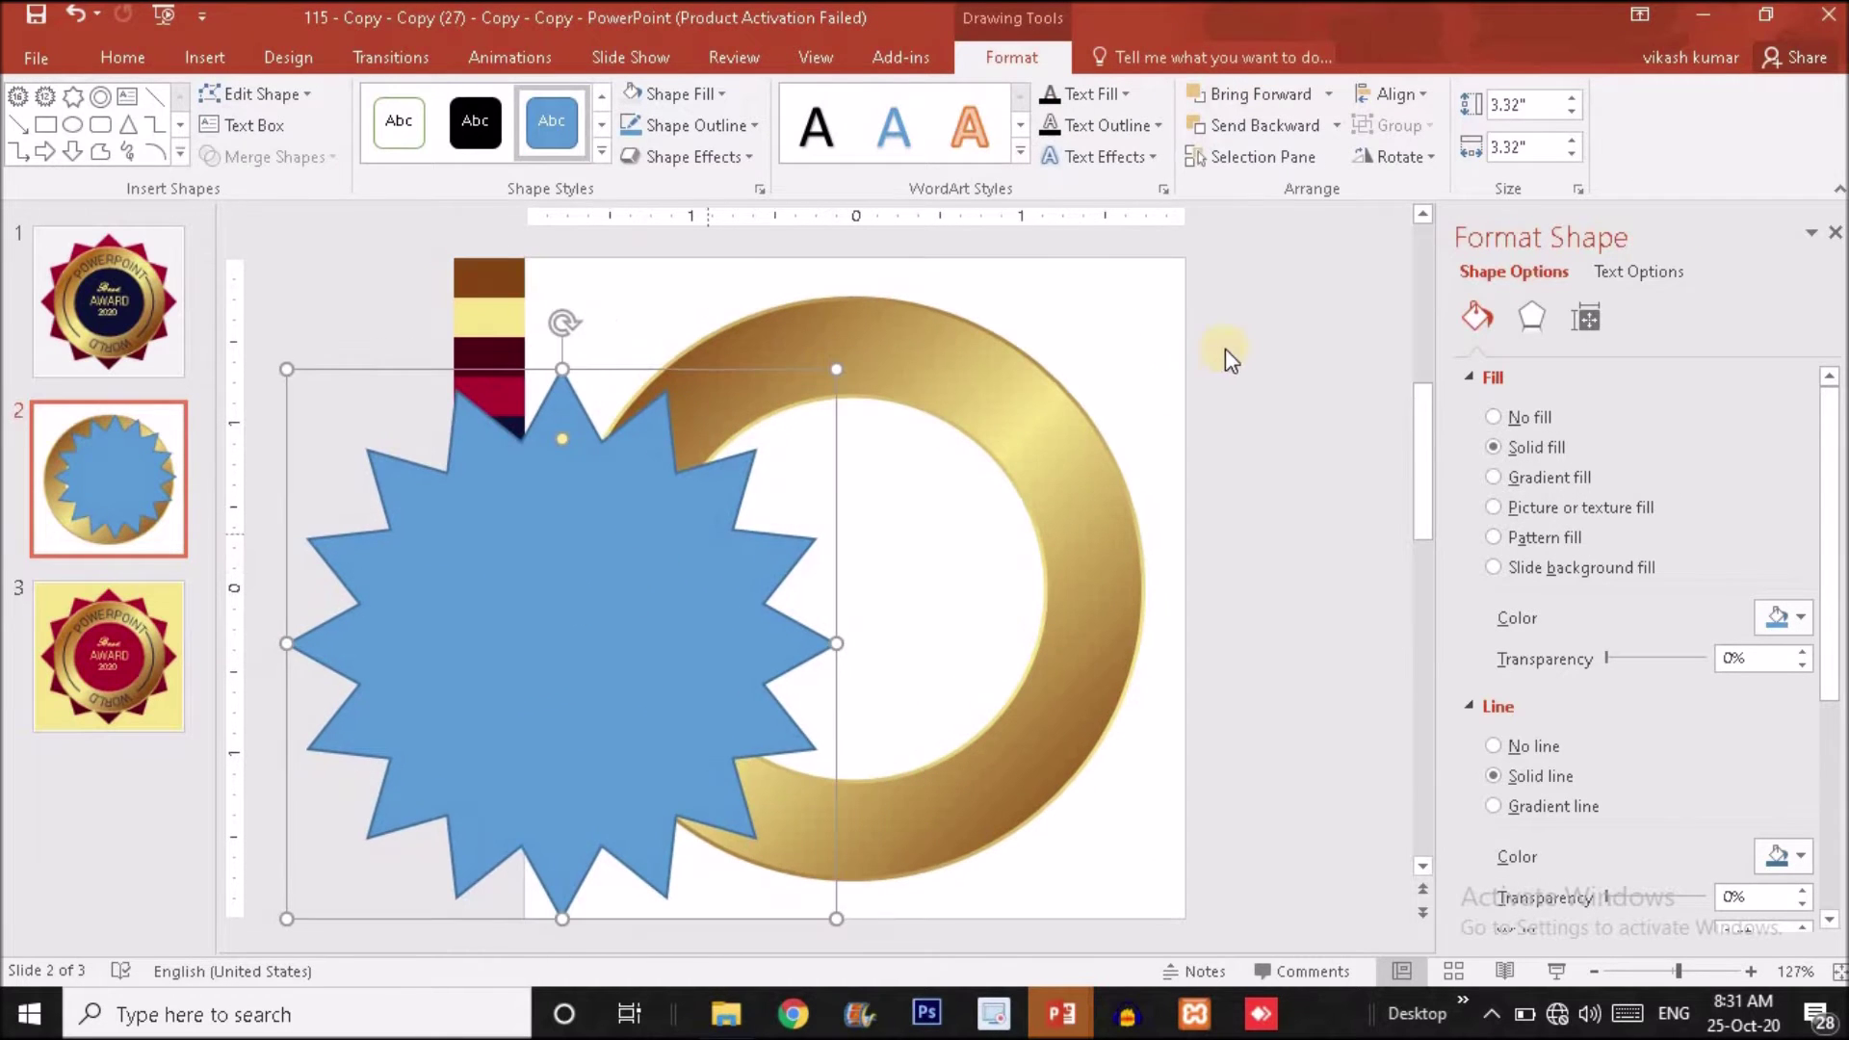
- Shrink the donut evenly about its centre to about 3.12 in
{"action": "left_click", "coordinate": [1098, 448]}
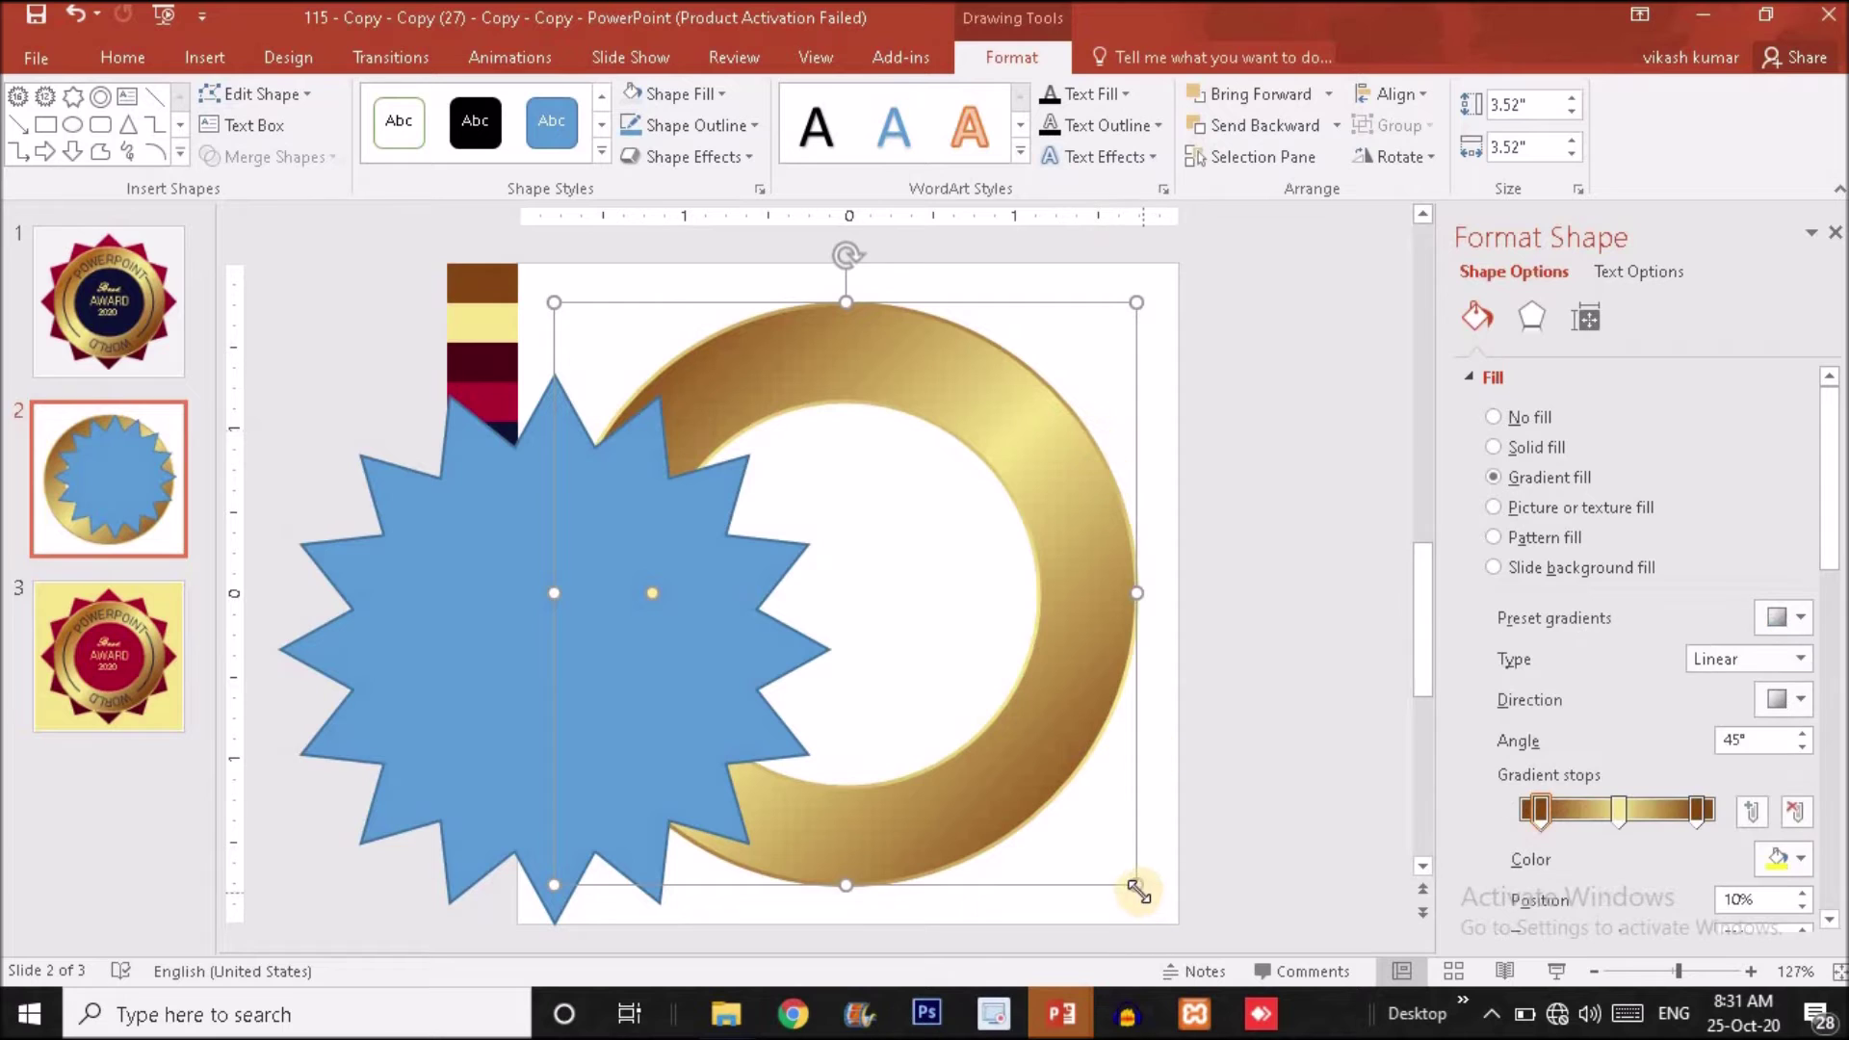
{"action": "left_click_drag", "start_coordinate": [1135, 879], "coordinate": [1106, 847]}
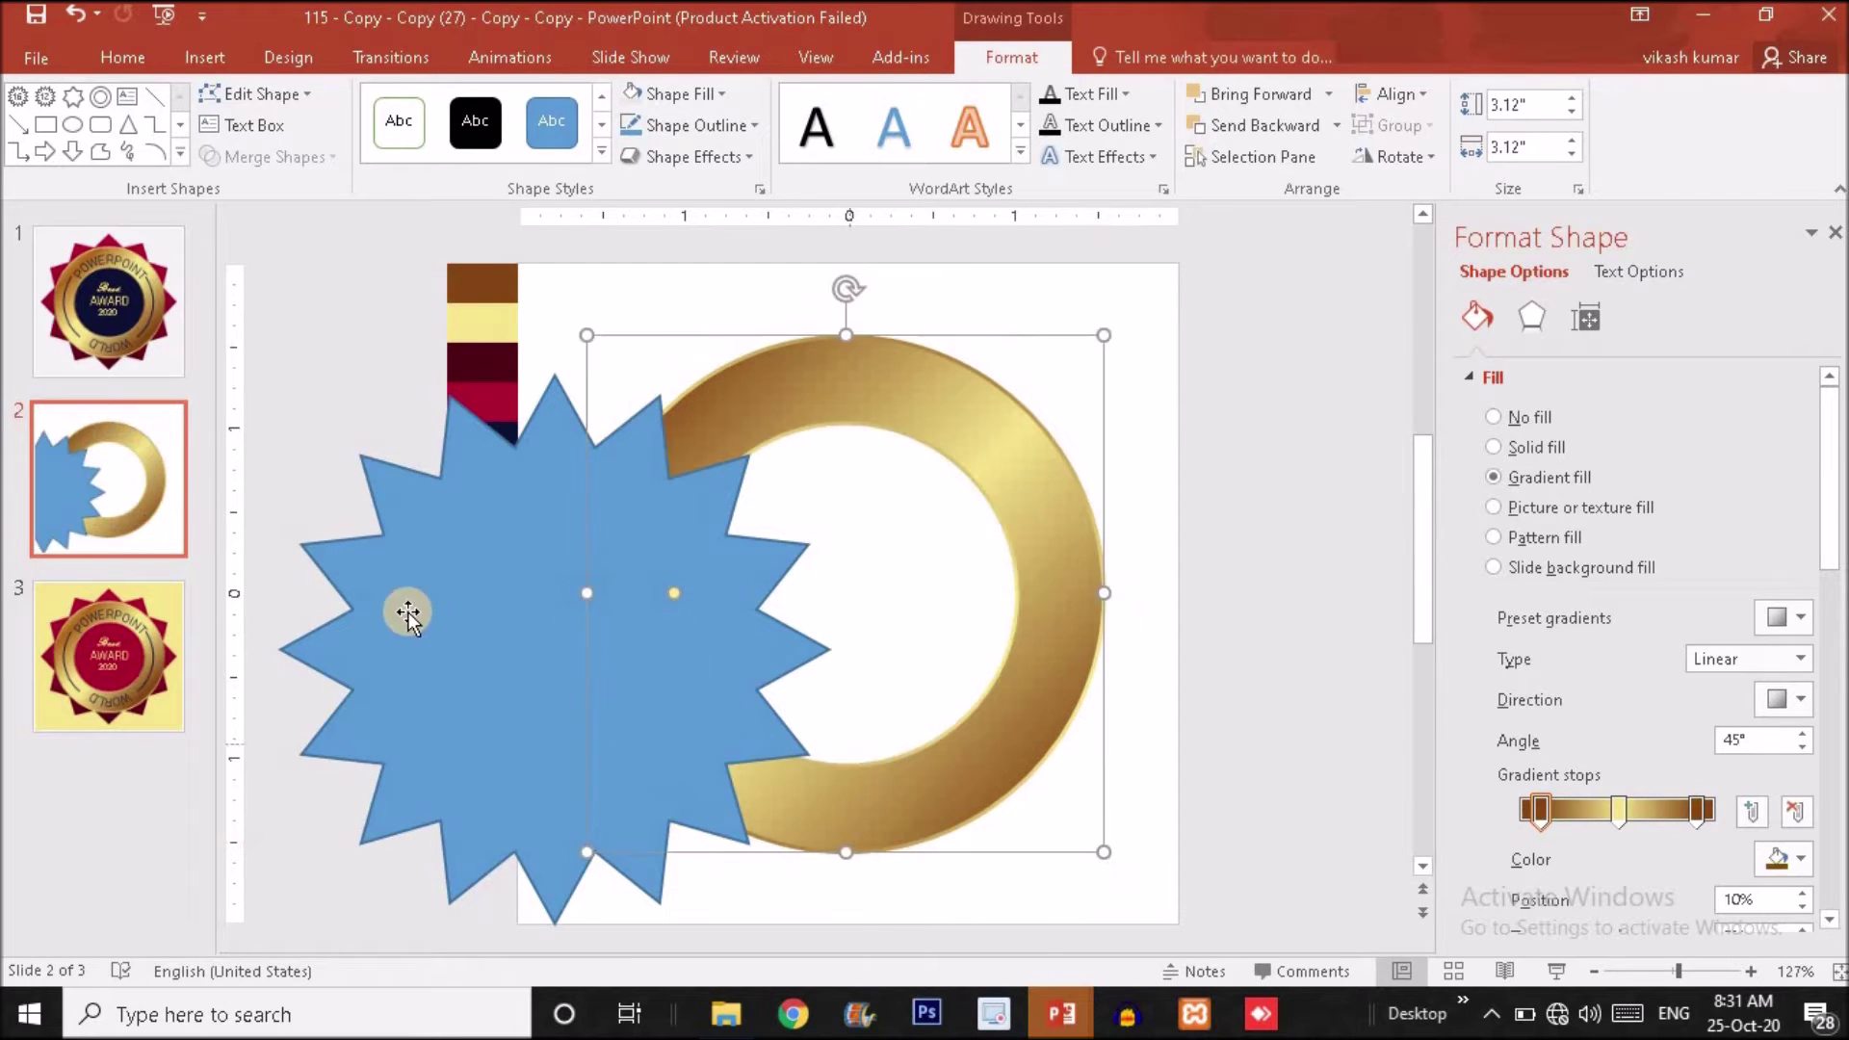
- Send the 16-point star to the back and centre it behind the donut
{"action": "right_click", "coordinate": [472, 626]}
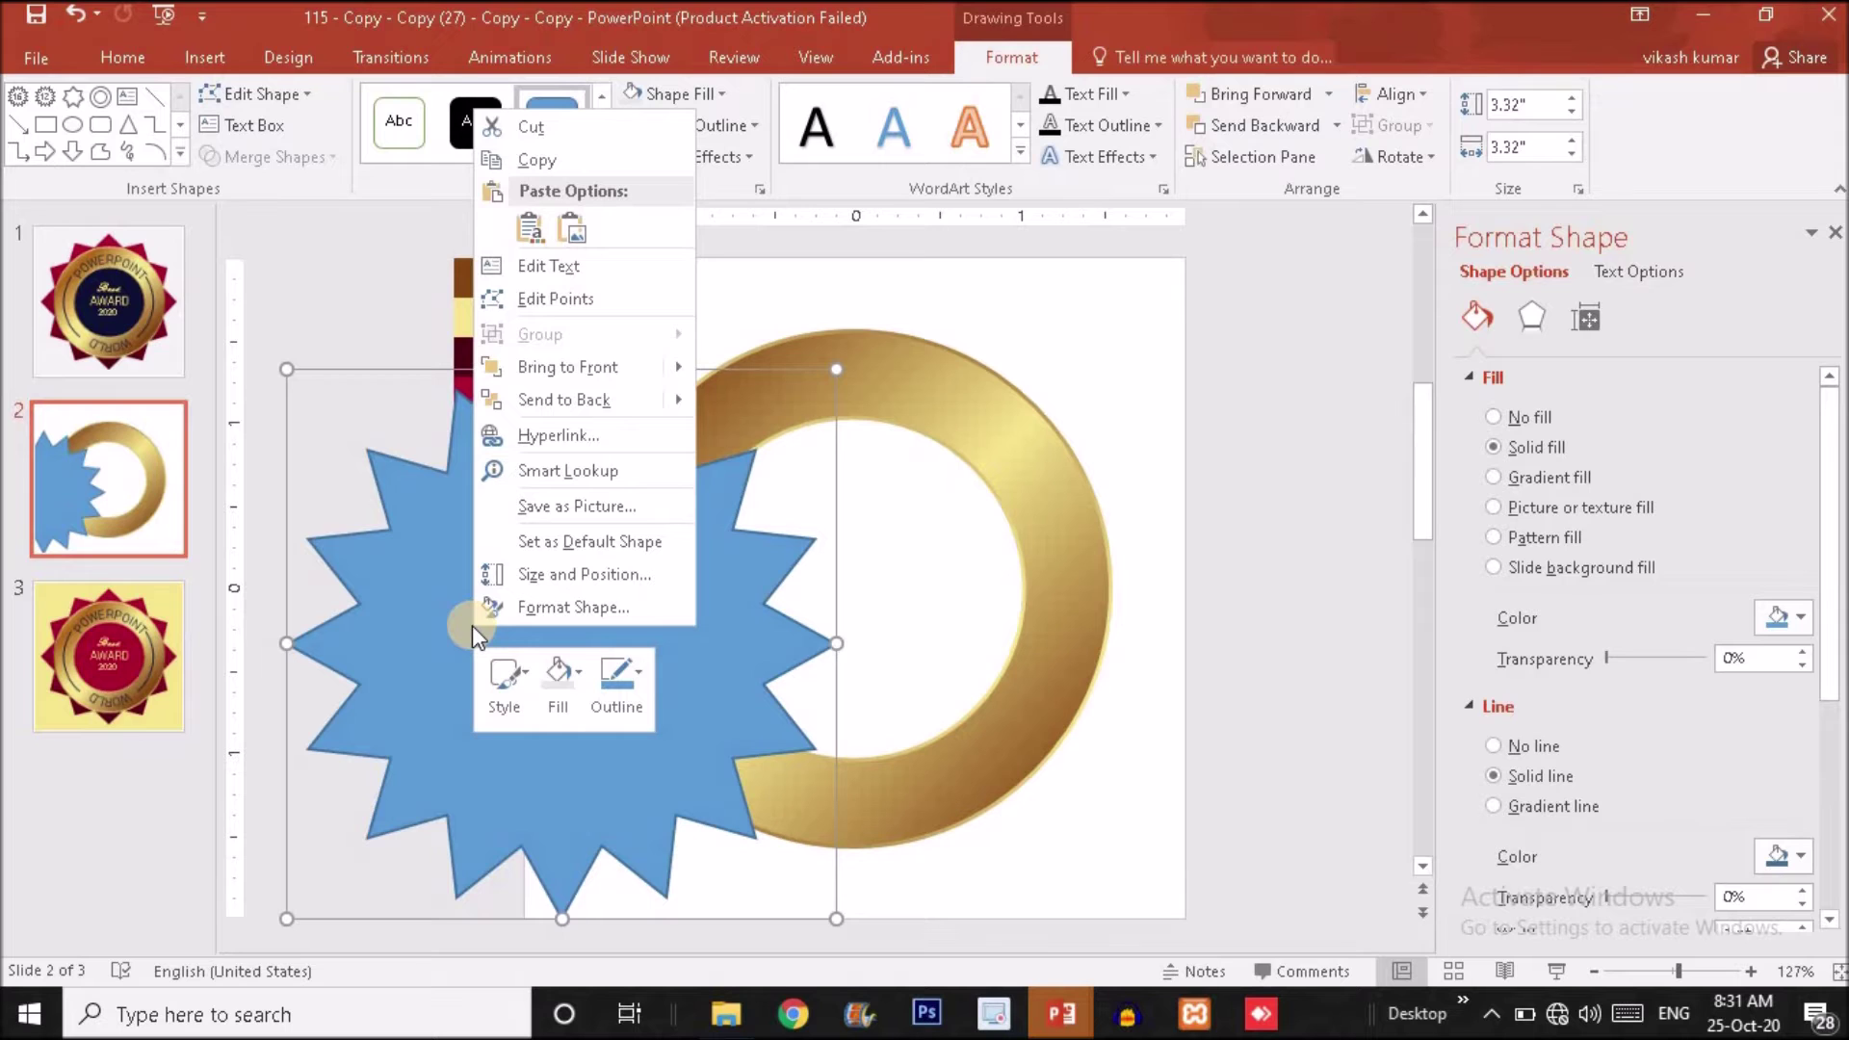
{"action": "left_click", "coordinate": [581, 403]}
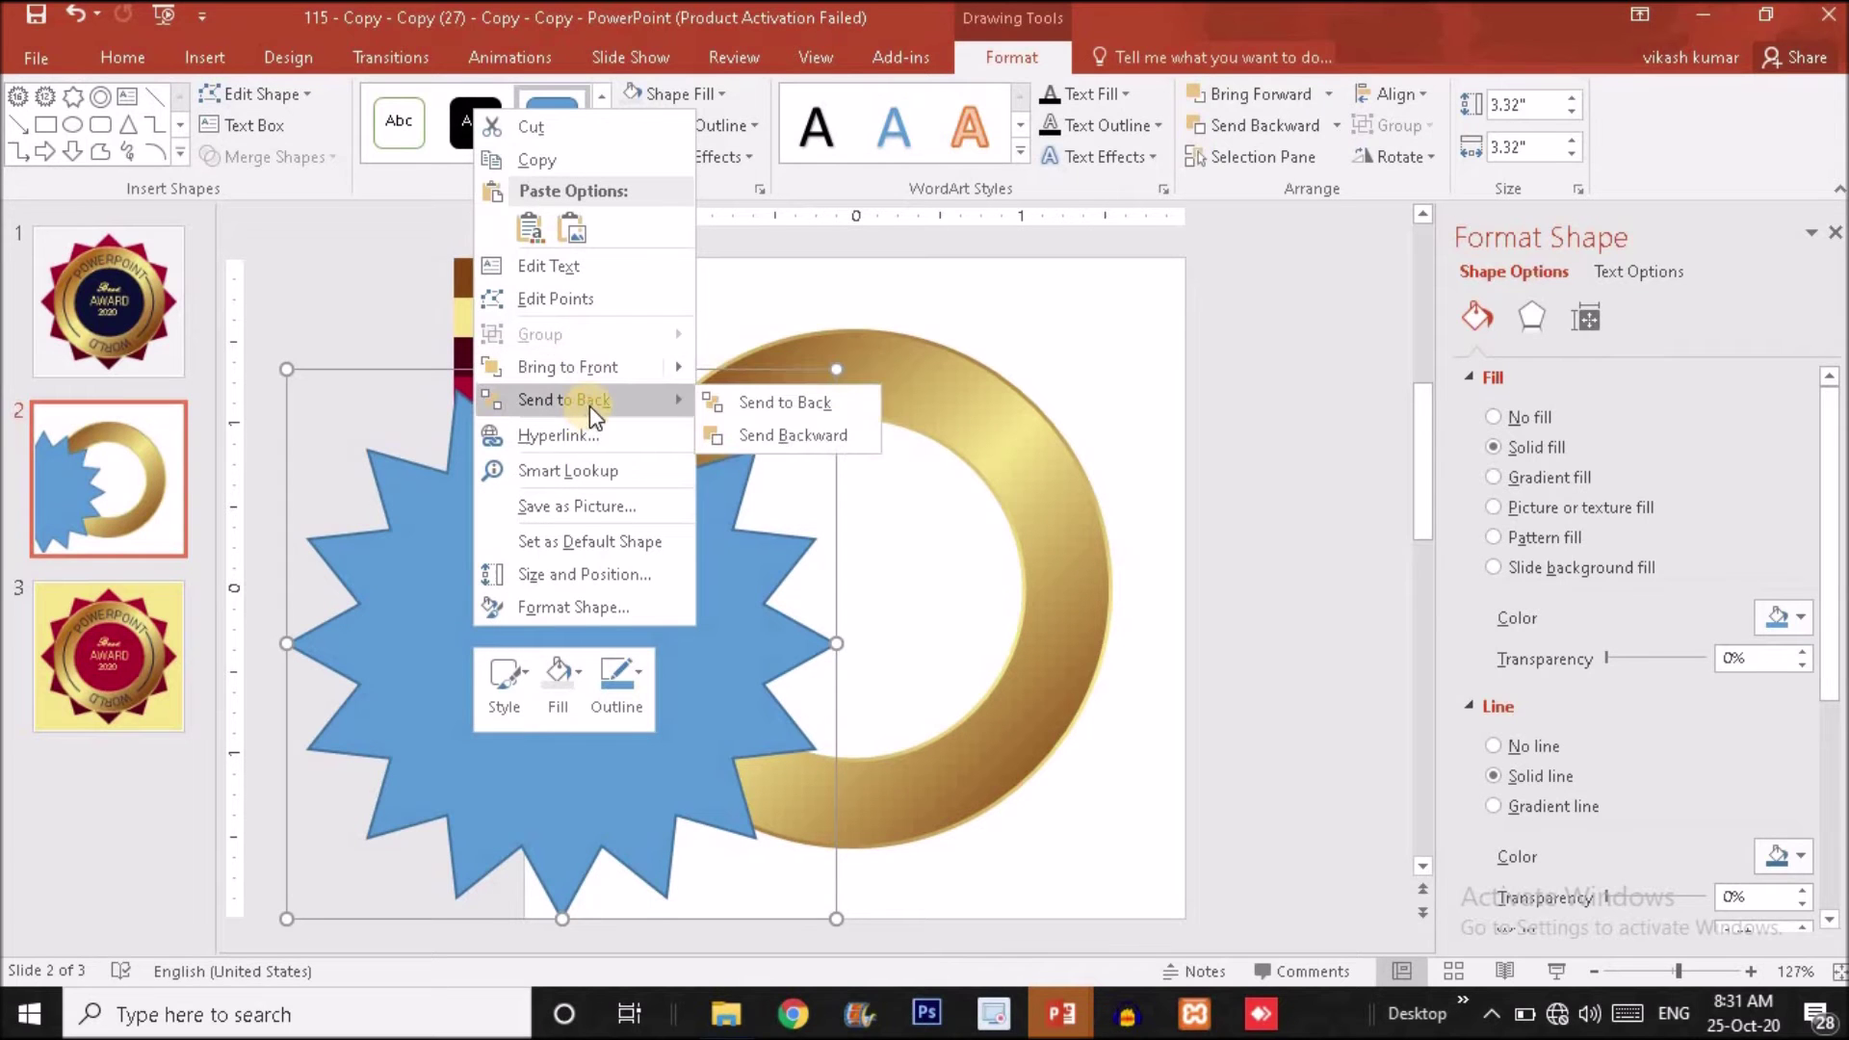
{"action": "left_click", "coordinate": [588, 403]}
{"action": "left_click_drag", "start_coordinate": [838, 728], "coordinate": [801, 703]}
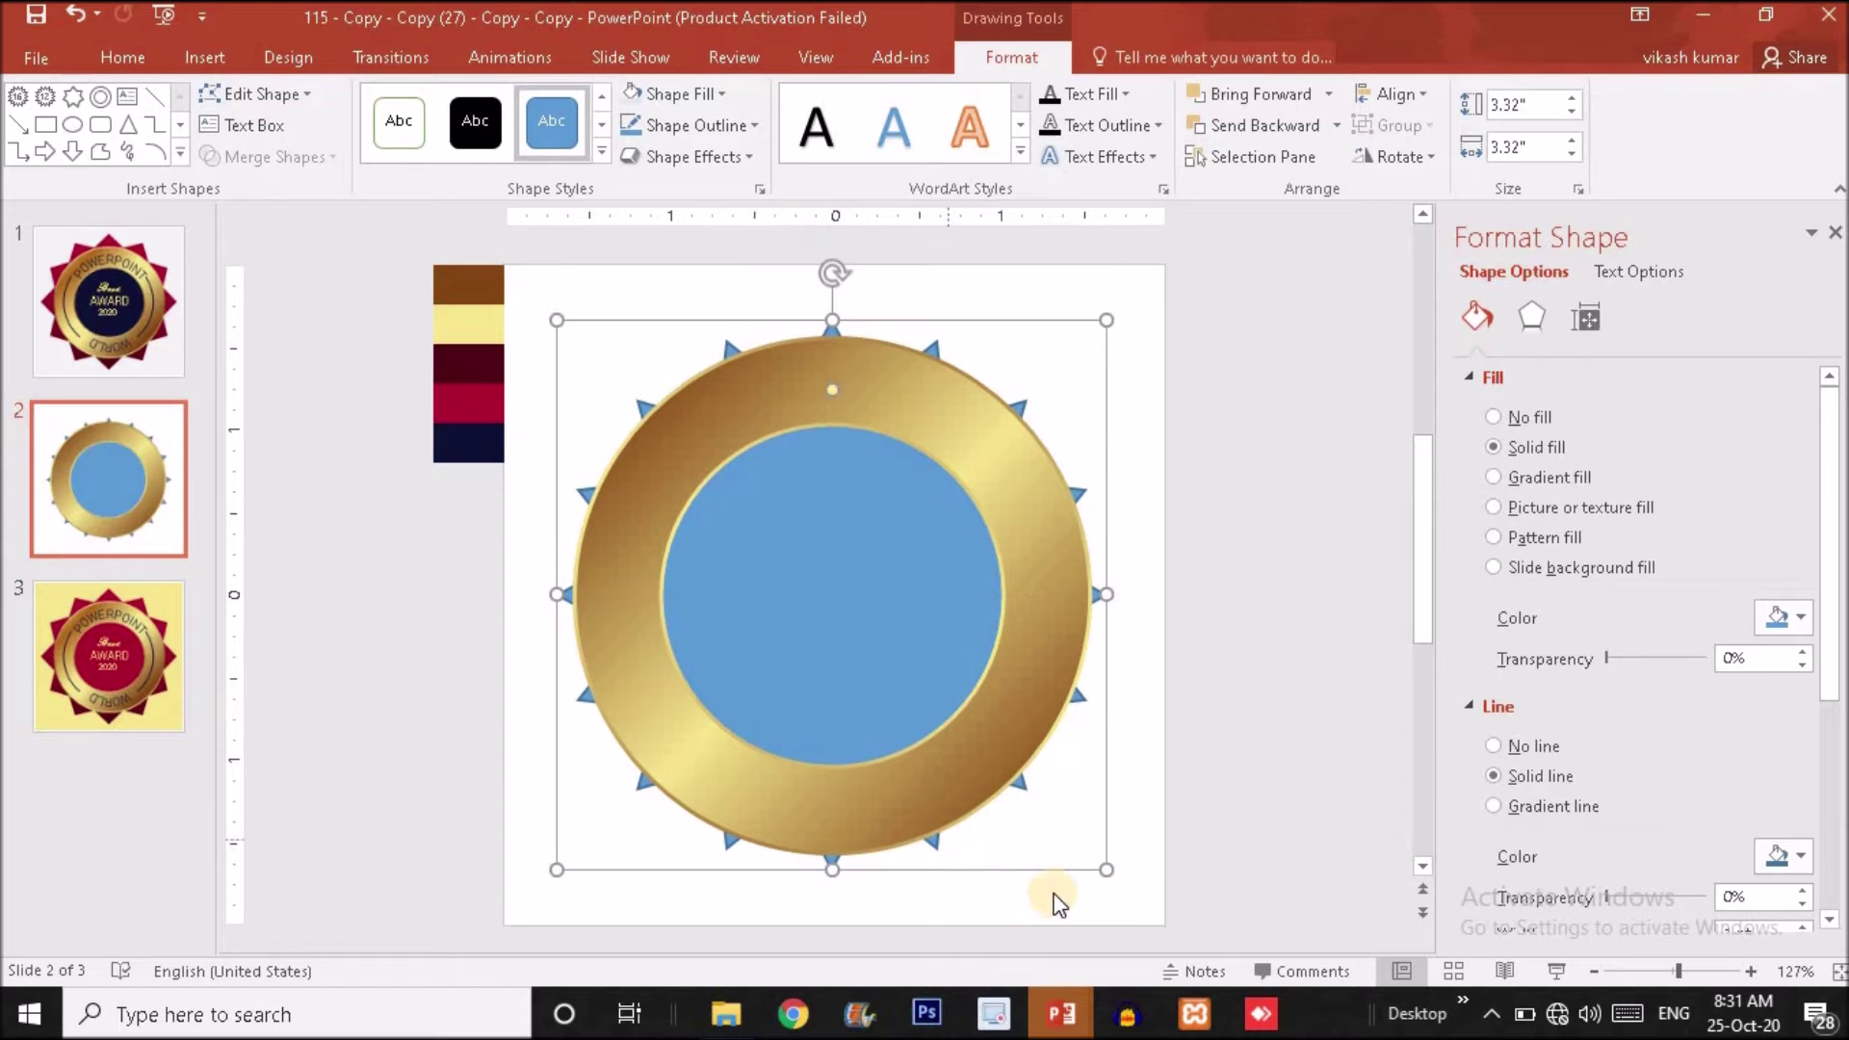
- Enlarge the star about its centre to about 4.03 in and shrink the donut to about 2.94 in
{"action": "left_click_drag", "start_coordinate": [1102, 871], "coordinate": [1159, 905]}
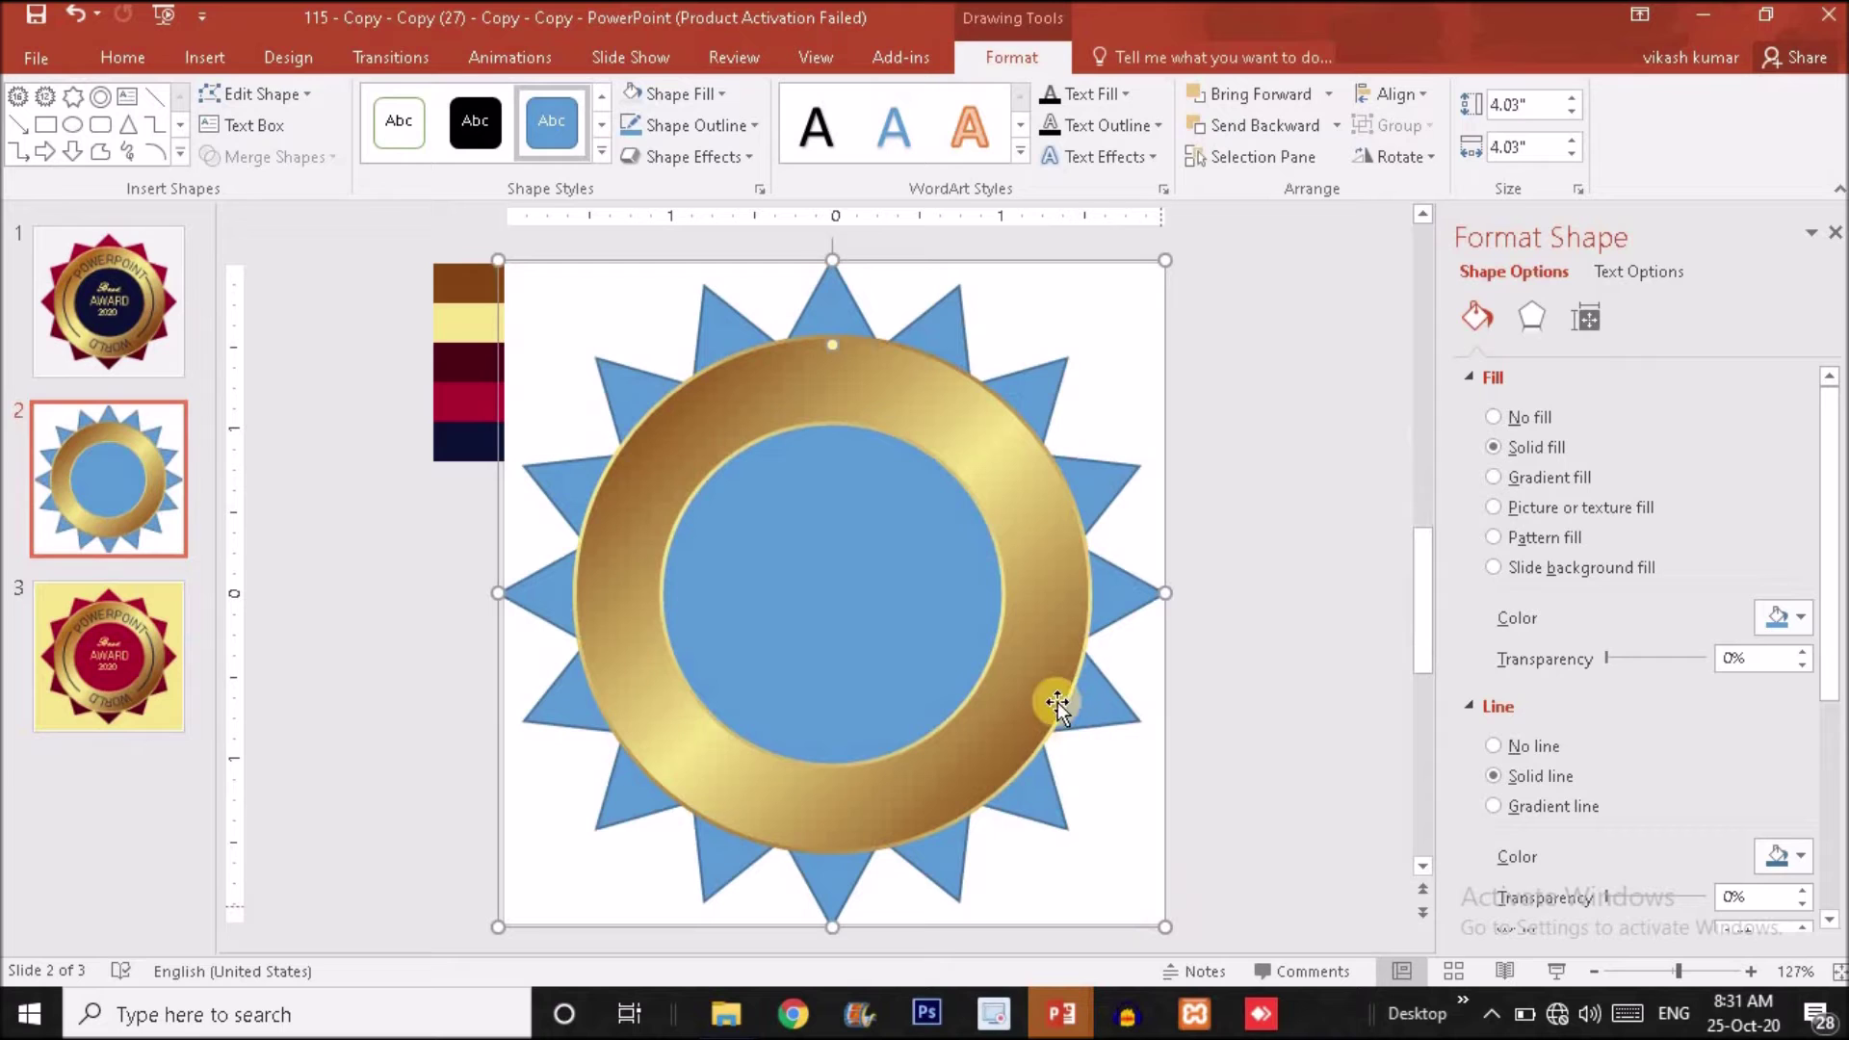
{"action": "left_click", "coordinate": [1021, 556]}
{"action": "left_click_drag", "start_coordinate": [1090, 851], "coordinate": [1075, 826]}
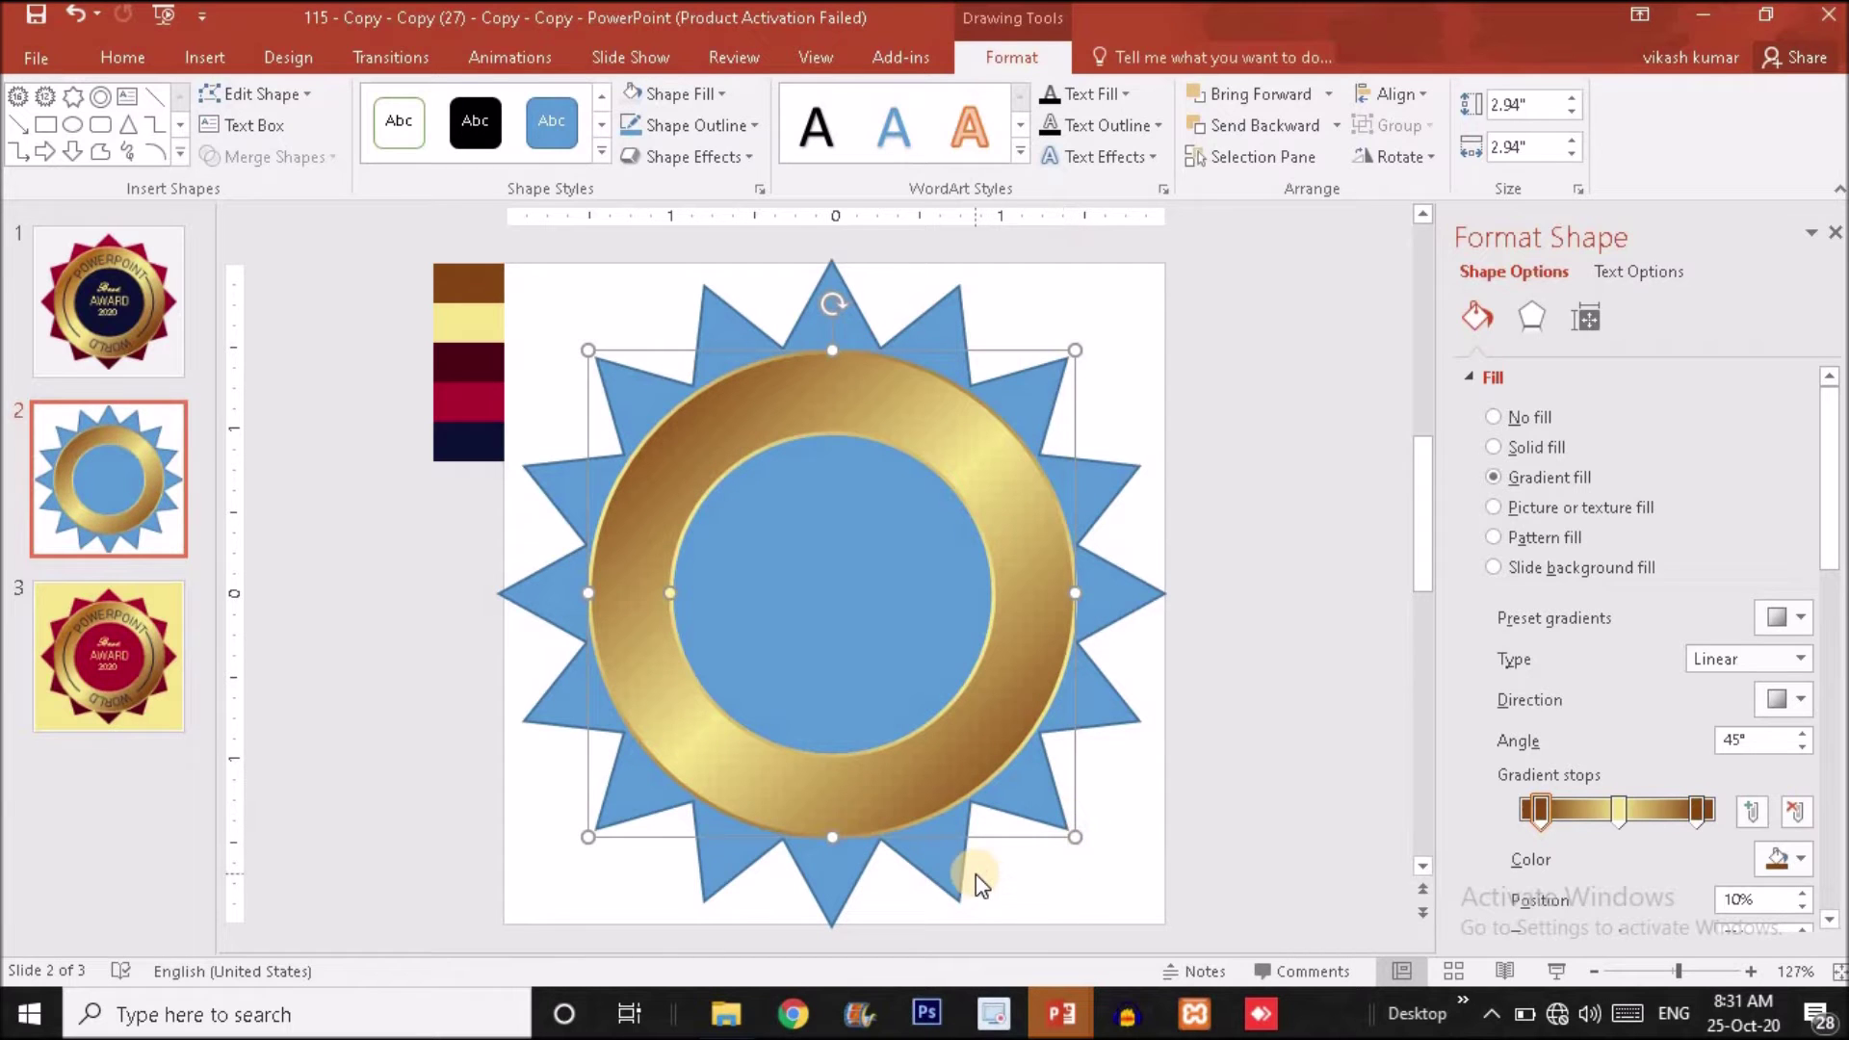